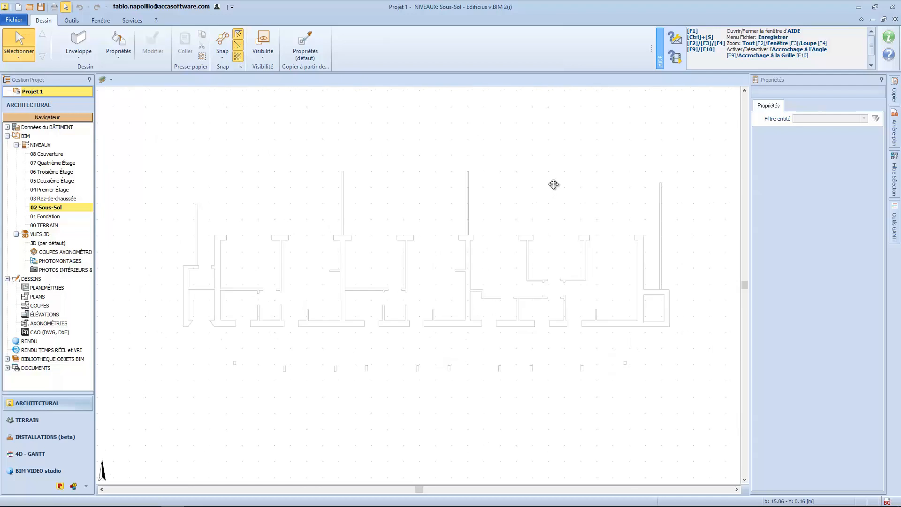
Step: Import the Sous-Sol.dwg drawing into the Sous-Sol level with a scale factor of 1
left_click(88, 53)
mouse_move(127, 317)
left_click(419, 292)
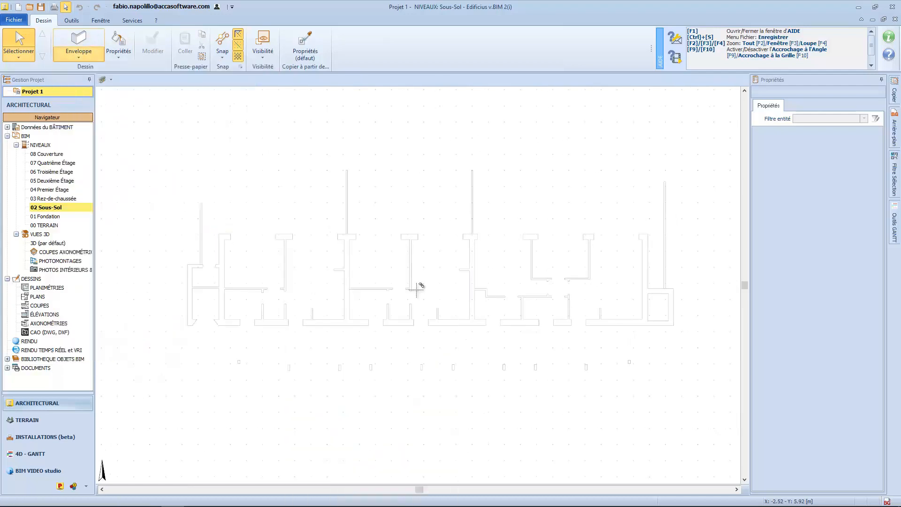
left_click(429, 199)
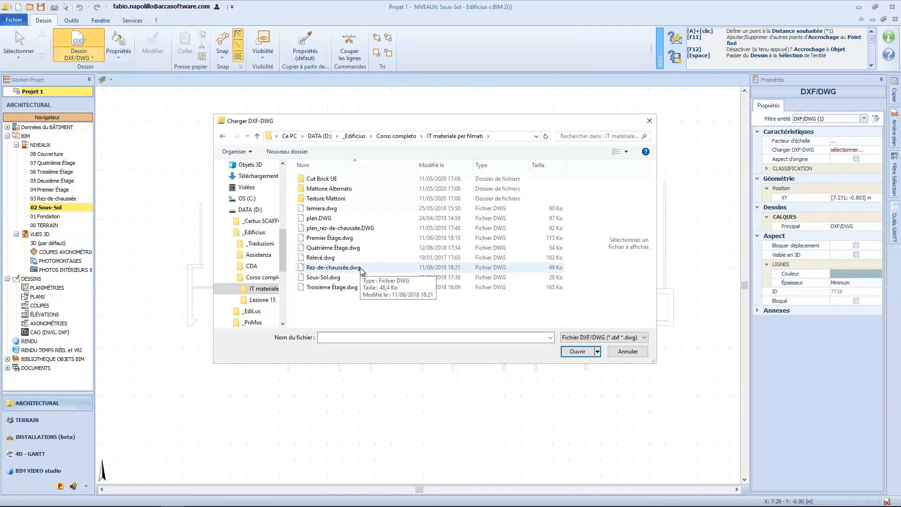
left_click(361, 278)
left_click(585, 356)
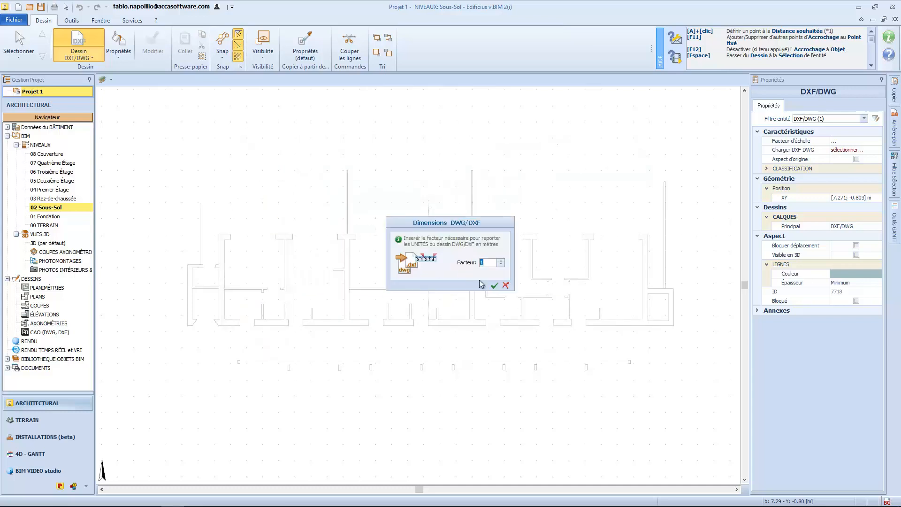
left_click(483, 284)
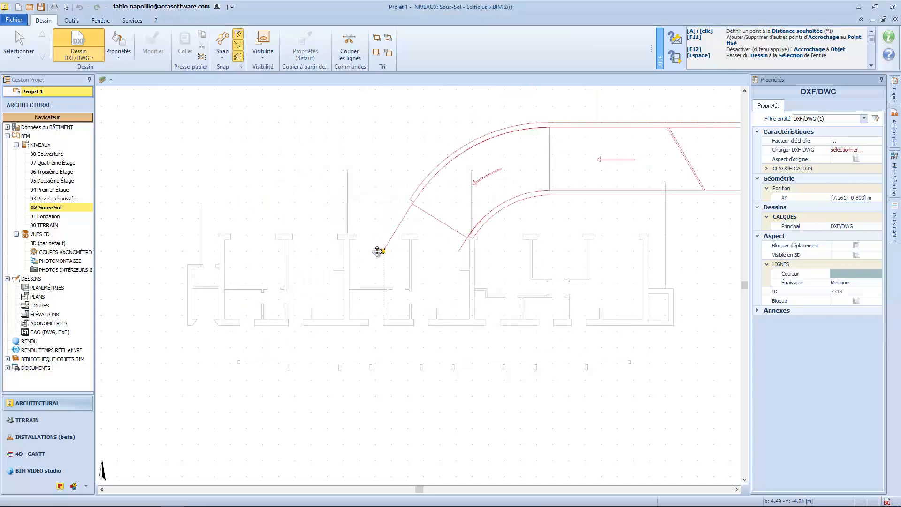
Step: Place the imported drawing and move it so its lift-shaft outer corner matches the corner of the background plan
middle_click_drag(161, 335, 207, 314)
left_click(143, 437)
left_click(227, 252)
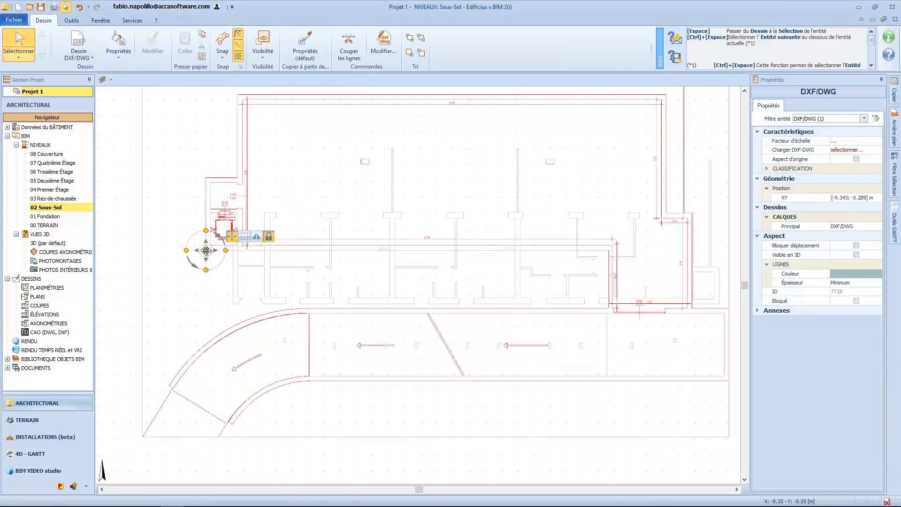
left_click(205, 250)
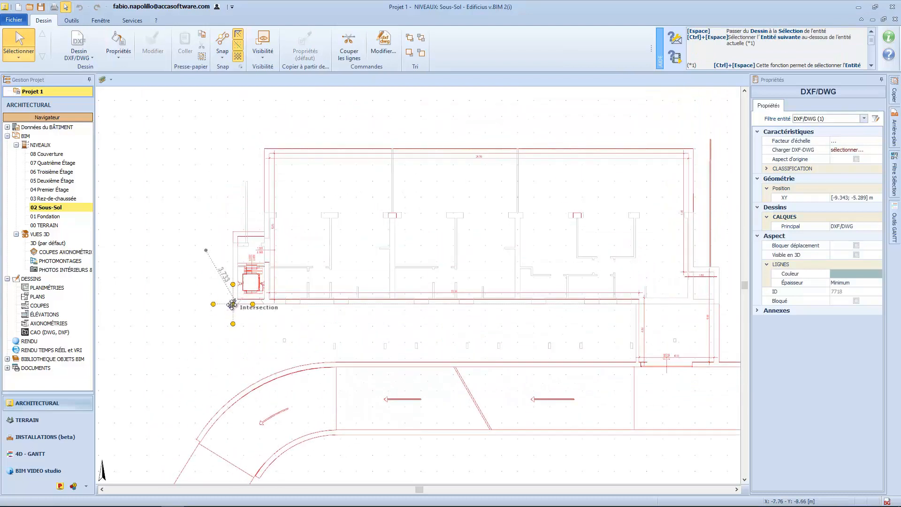
left_click(232, 305)
Step: Generate the upper left and rear perimeter walls as 300 mm envelopes from the DWG lines
scroll(365, 336, "up", 2)
left_click(87, 58)
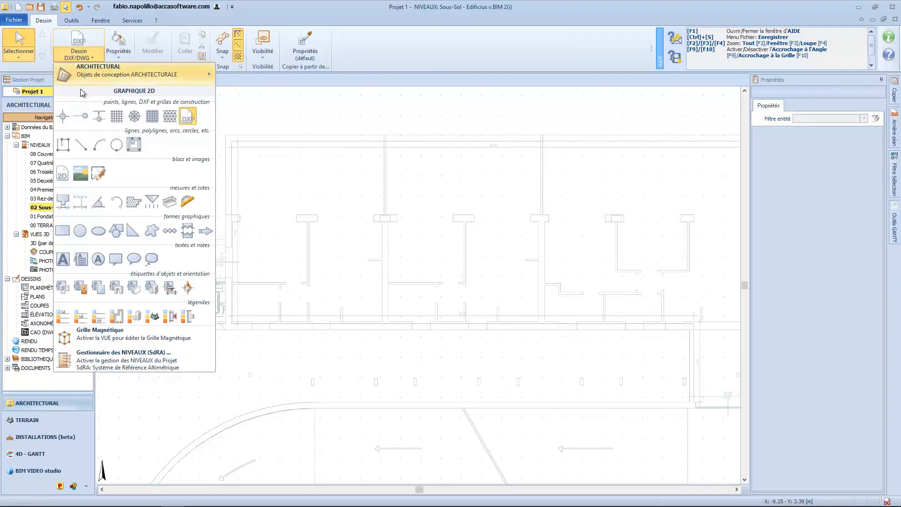
mouse_move(178, 117)
left_click(305, 119)
left_click(236, 194)
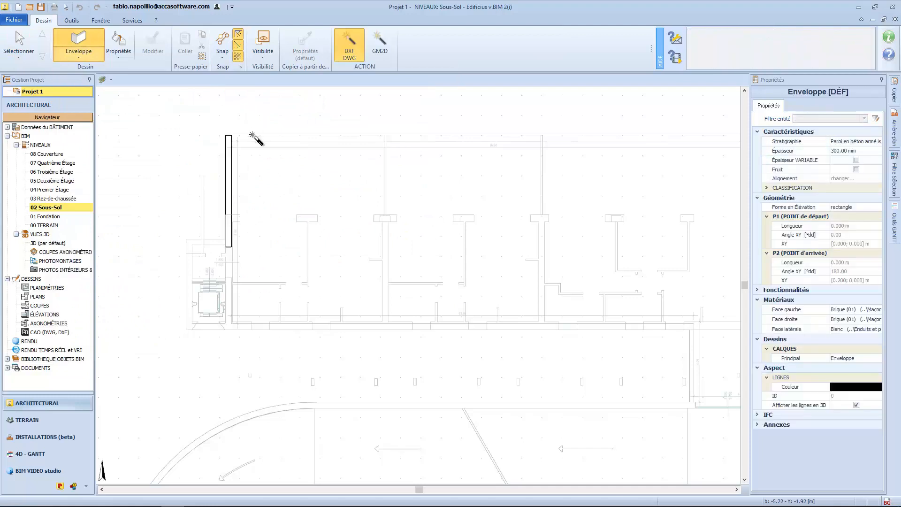
left_click(256, 132)
left_click(258, 146)
Step: Generate the right-hand perimeter wall and the short stepped wall at its lower end from the DWG lines
middle_click_drag(518, 147, 327, 150)
left_click(552, 169)
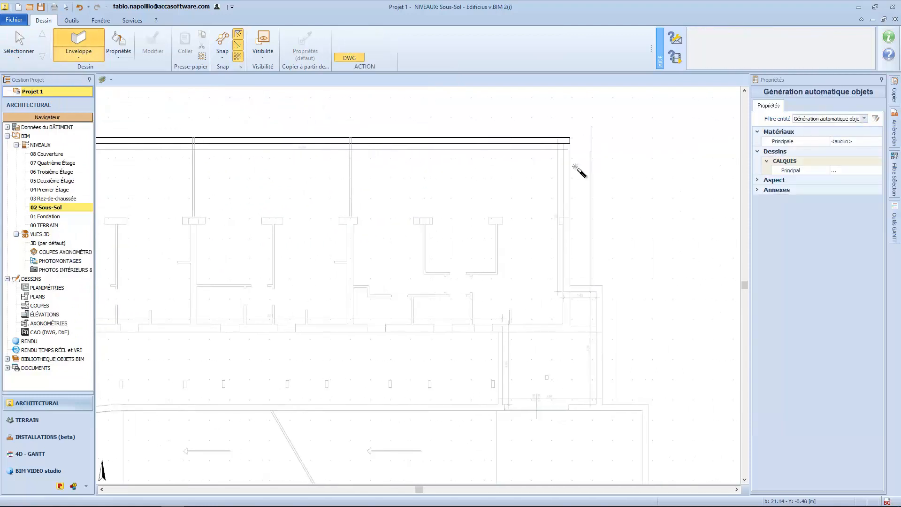
left_click(579, 171)
left_click(574, 296)
left_click(580, 283)
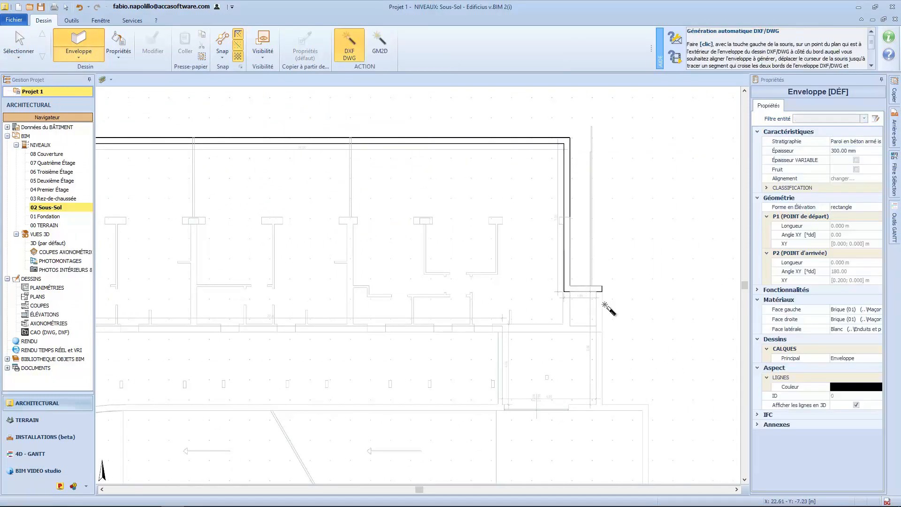
Step: Generate the long front wall and the outer walls around the lift shaft block from the DWG lines
middle_click_drag(546, 351, 725, 347)
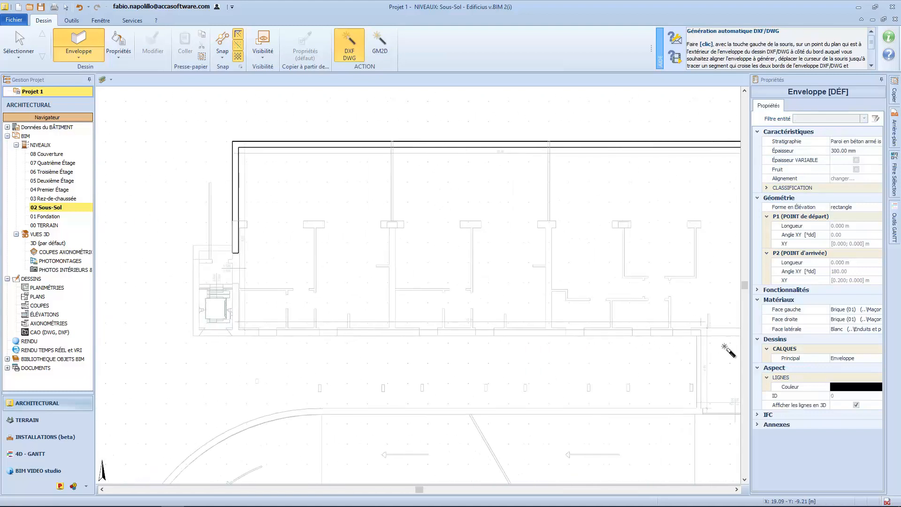
left_click(263, 338)
left_click(242, 332)
left_click(192, 295)
left_click(196, 296)
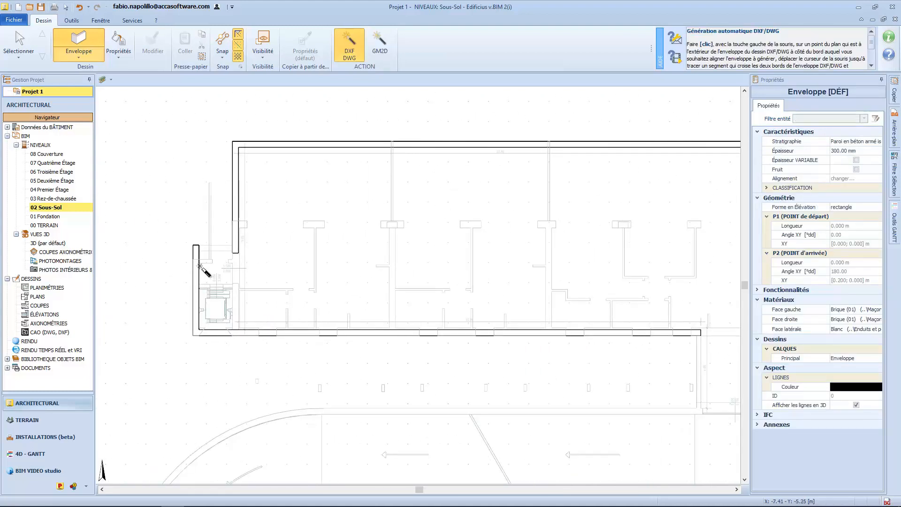
left_click(203, 239)
left_click(205, 255)
Step: Generate the remaining walls of the projecting garage entrance at the plan's lower right from the DWG lines
middle_click_drag(230, 271, 201, 265)
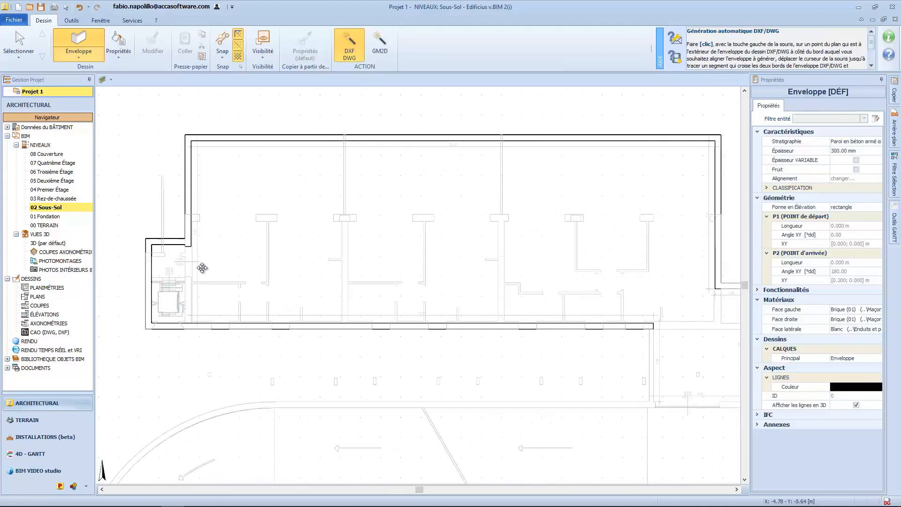
middle_click_drag(671, 351, 454, 320)
scroll(454, 320, "up", 1)
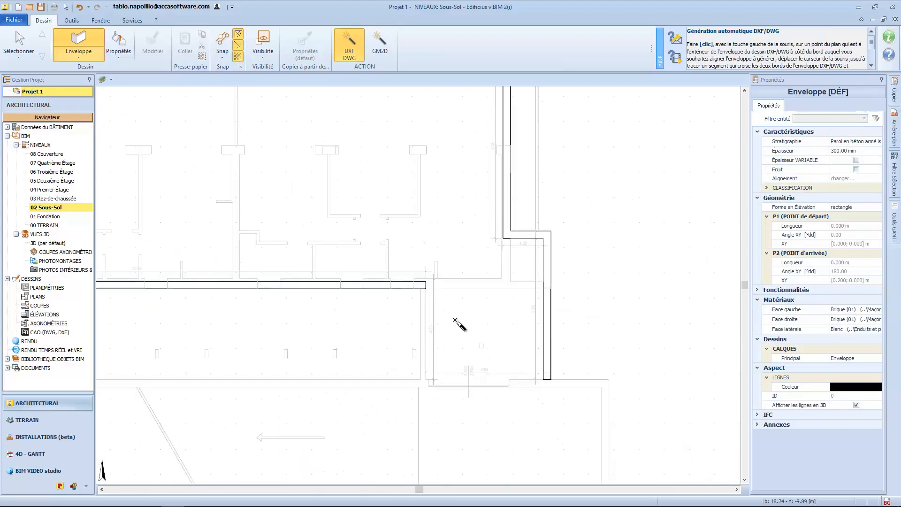
middle_click_drag(522, 281, 531, 284)
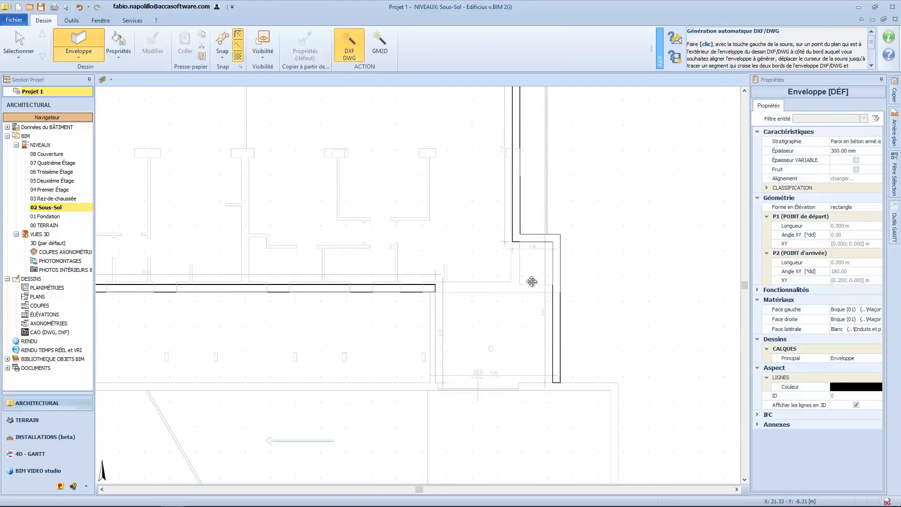
scroll(523, 367, "up", 1)
left_click(529, 379)
left_click(528, 403)
left_click(438, 333)
Step: Stretch the wall ends to close the corners around the garage entrance projection and delete the surplus wall piece
middle_click_drag(399, 331, 424, 318)
key("Escape")
left_click(532, 343)
left_click_drag(532, 343, 419, 346)
left_click(310, 277)
middle_click_drag(310, 277, 342, 300)
left_click(640, 372)
key("Delete")
scroll(624, 370, "down", 1)
scroll(524, 365, "down", 2)
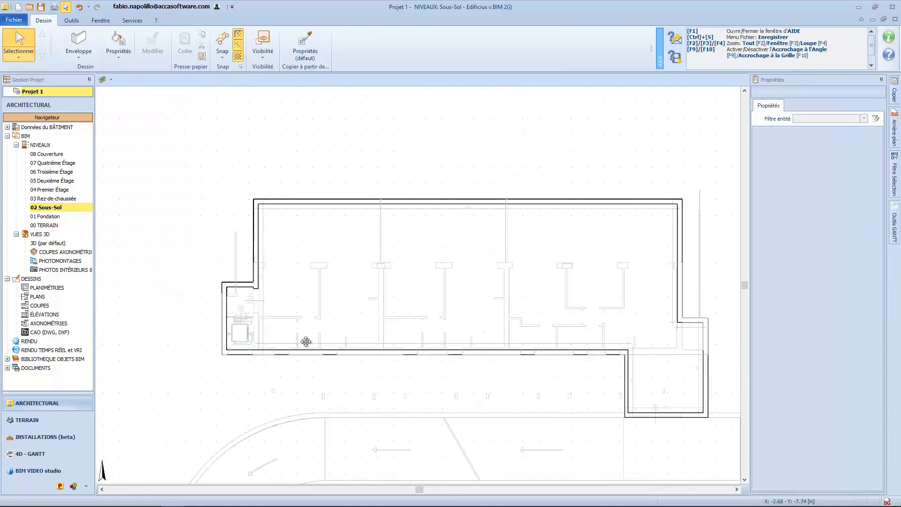
Step: Hide the Rez-de-chaussée background and generate the inner walls of the lift shaft from the DWG lines
scroll(195, 328, "up", 5)
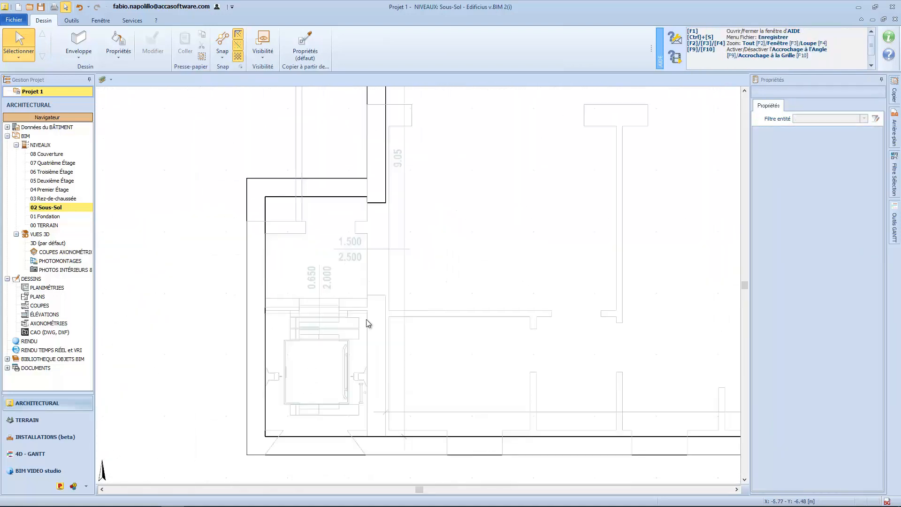
left_click(893, 133)
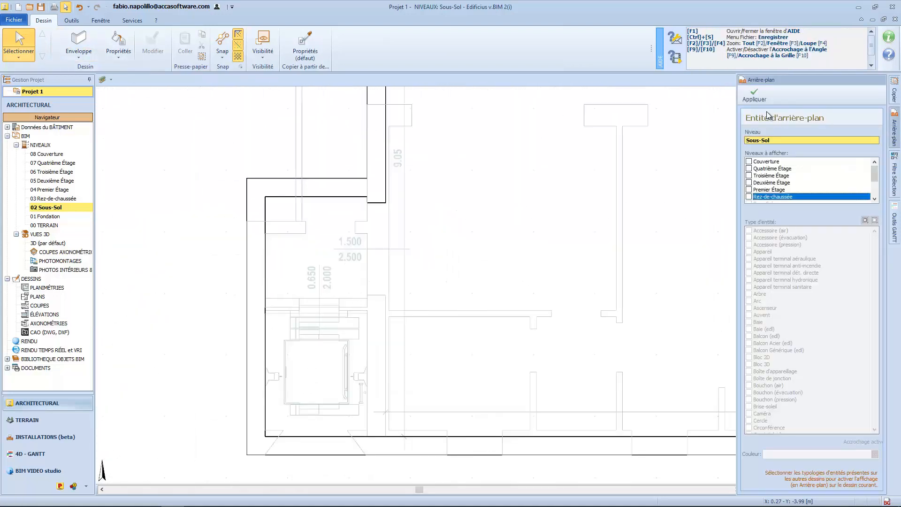
left_click(79, 45)
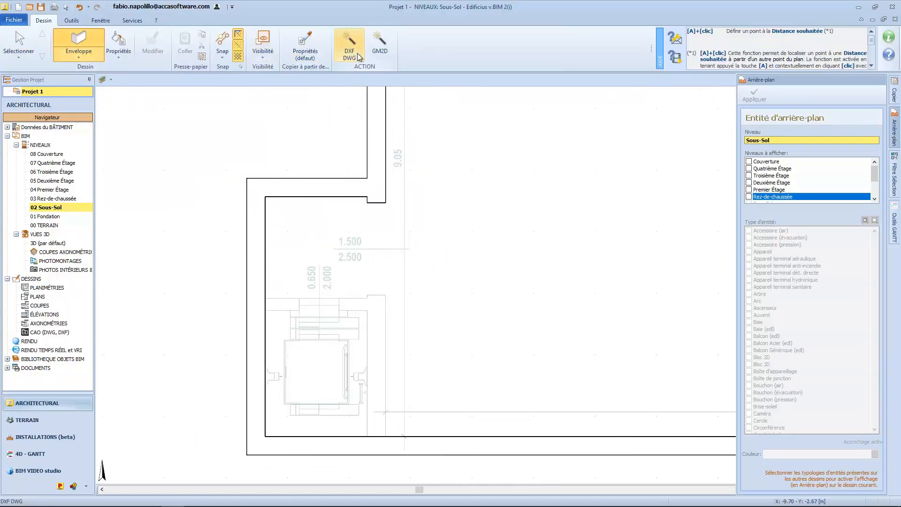
left_click(361, 357)
left_click(398, 354)
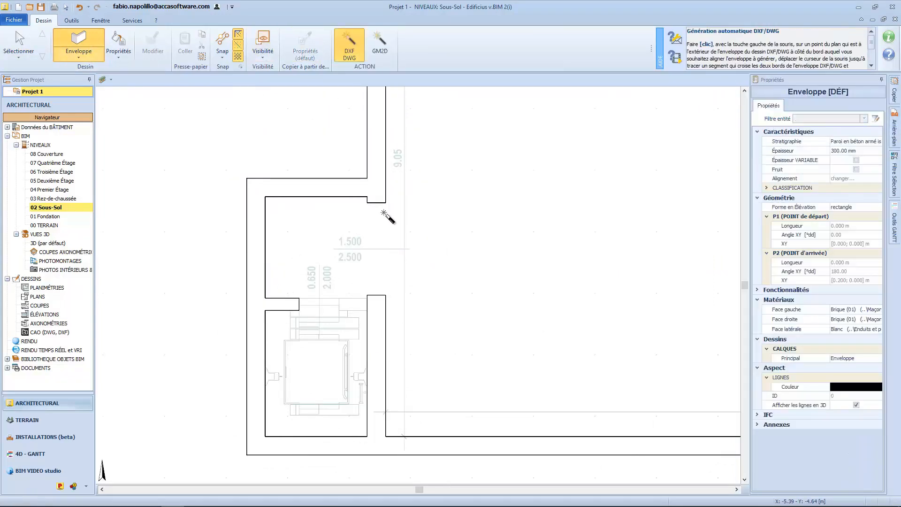
Step: Extend the lift shaft's short upper wall to the right-hand wall and stretch the upper wall down to meet it
middle_click_drag(363, 222, 322, 207)
key("space")
left_click(256, 290)
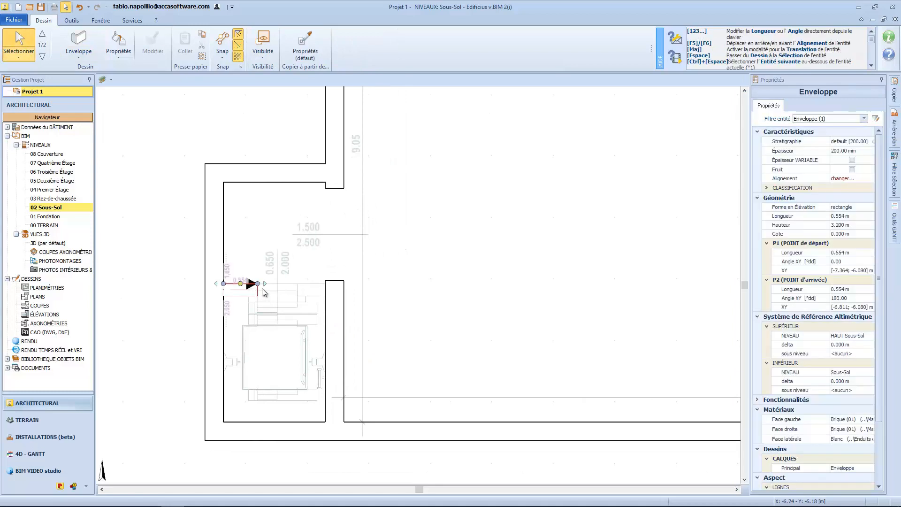
left_click_drag(258, 283, 337, 282)
left_click(337, 282)
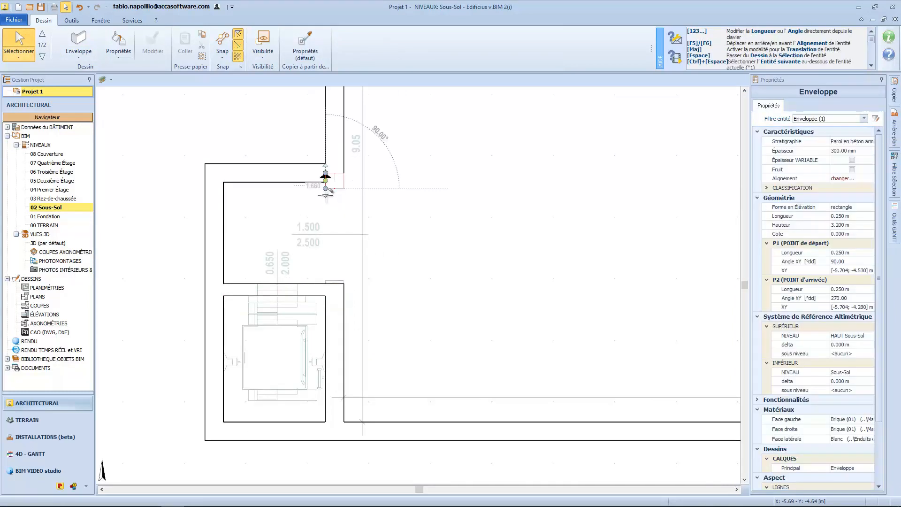
left_click_drag(326, 189, 326, 283)
Step: Place one opening in the lift shaft's upper wall and another in the lobby's right-hand wall at the drawn axes
left_click(93, 56)
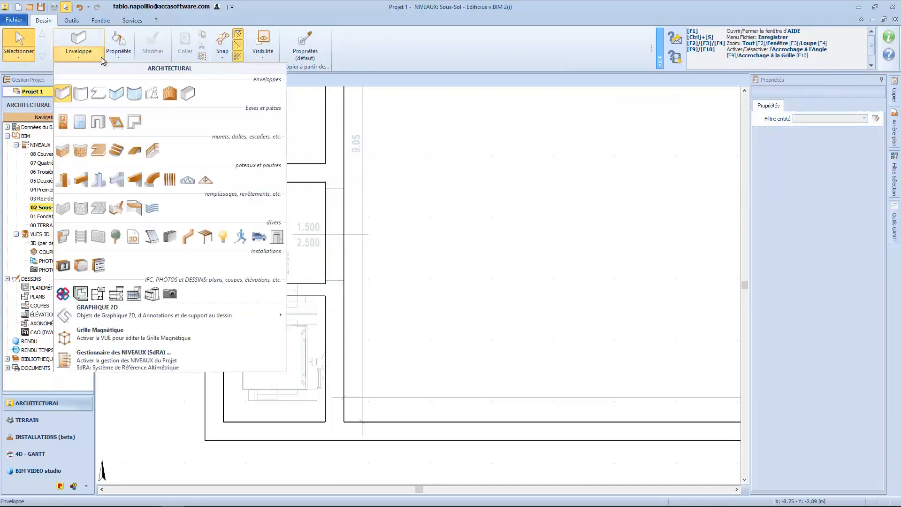
left_click(99, 123)
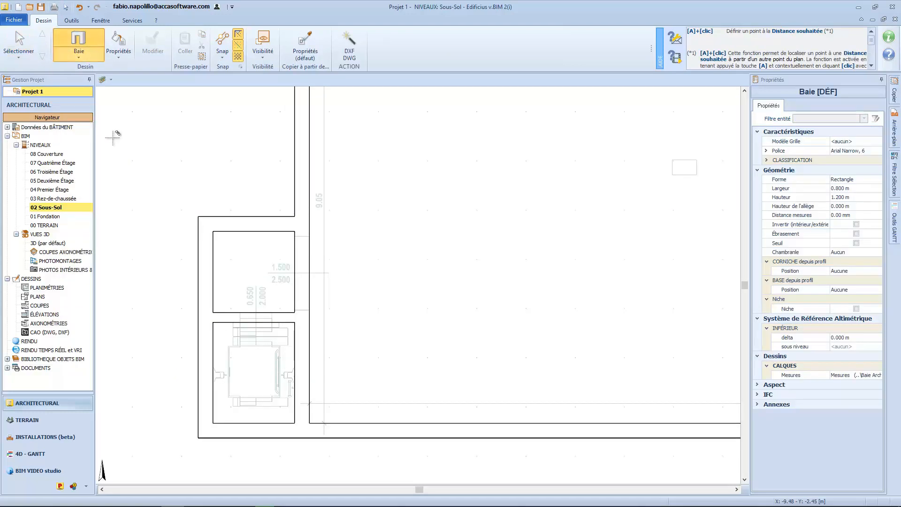
scroll(257, 316, "up", 1)
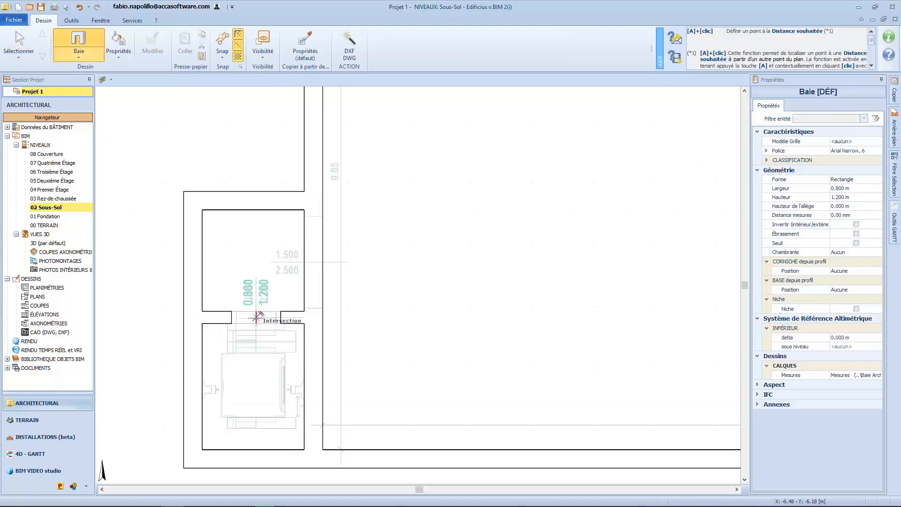
left_click(314, 239)
key("Escape")
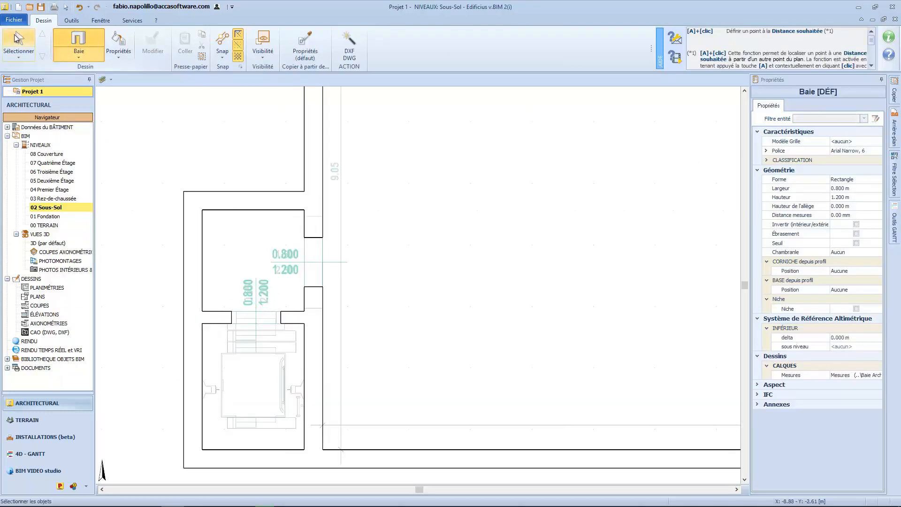
Step: Stretch both sides of the lobby opening to the DWG lines for a width of 1.500 m
left_click(311, 236)
left_click_drag(312, 238, 312, 216)
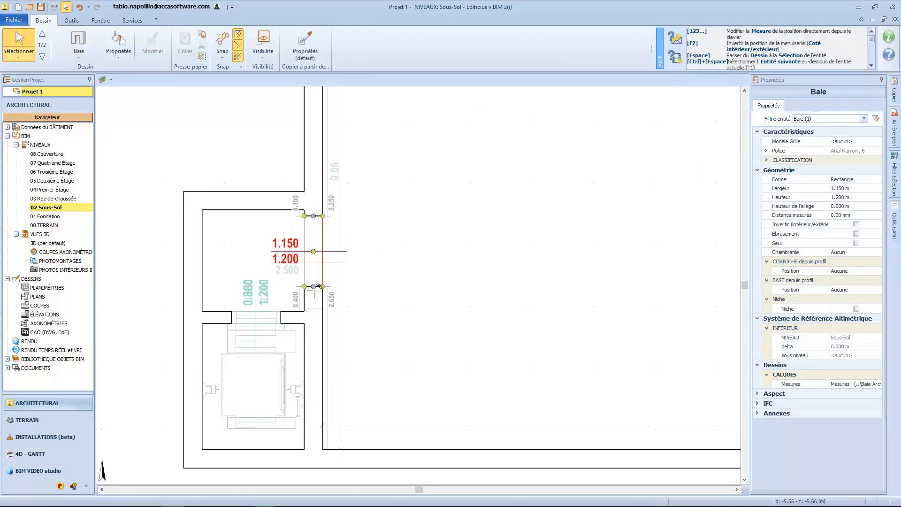
left_click_drag(313, 287, 319, 307)
Step: Set the height of both the lift and lobby openings to 2.100 m
left_click(254, 314)
scroll(254, 314, "up", 1)
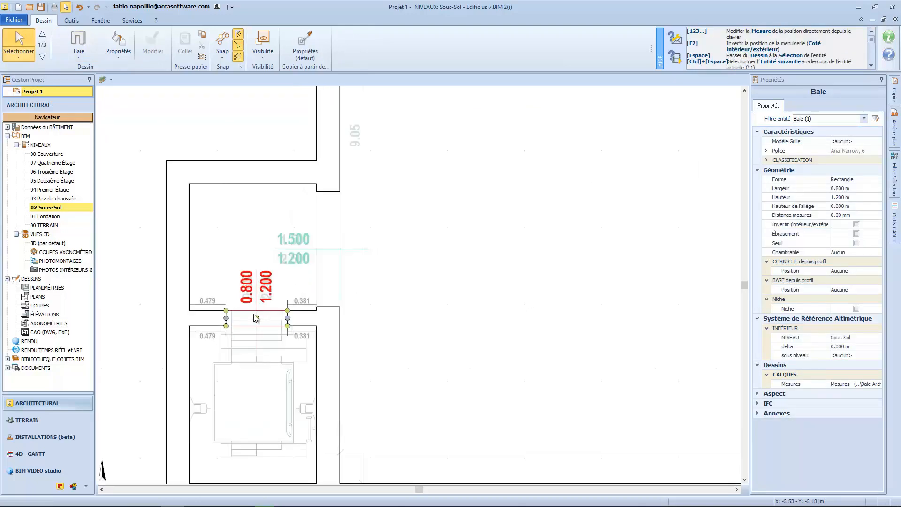
left_click(301, 258, "ctrl")
left_click(847, 197)
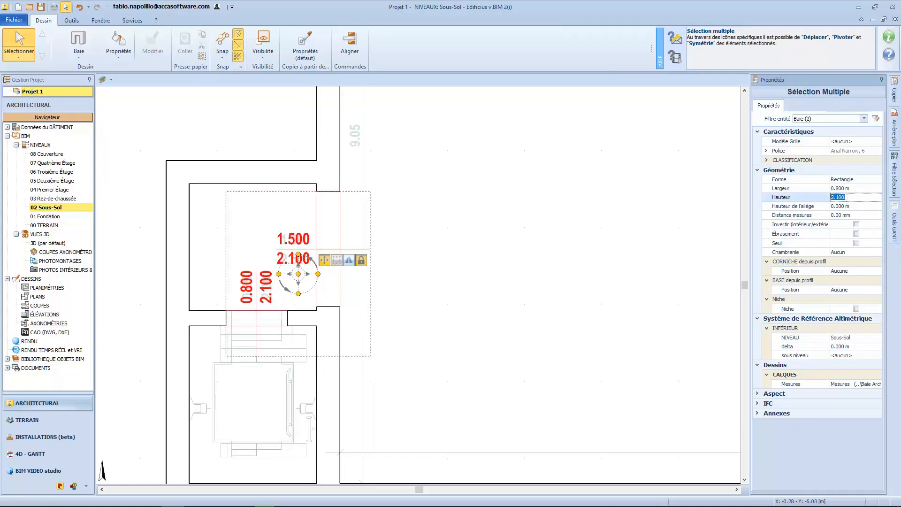
left_click(400, 284)
Step: Start a new door for the garage entrance using the garage model Bossagé G[R] SZN[4S]
scroll(400, 284, "down", 4)
middle_click_drag(545, 295, 370, 261)
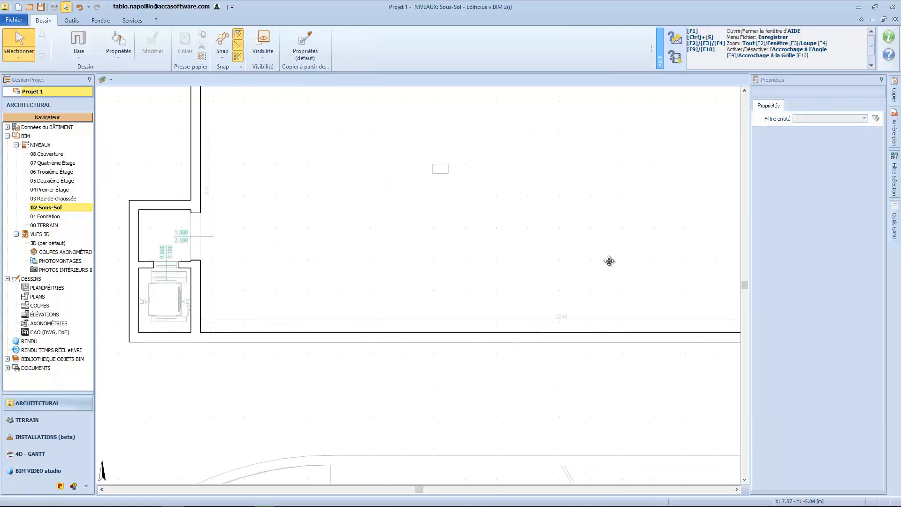
middle_click_drag(609, 261, 382, 159)
middle_click_drag(668, 290, 588, 272)
left_click(75, 55)
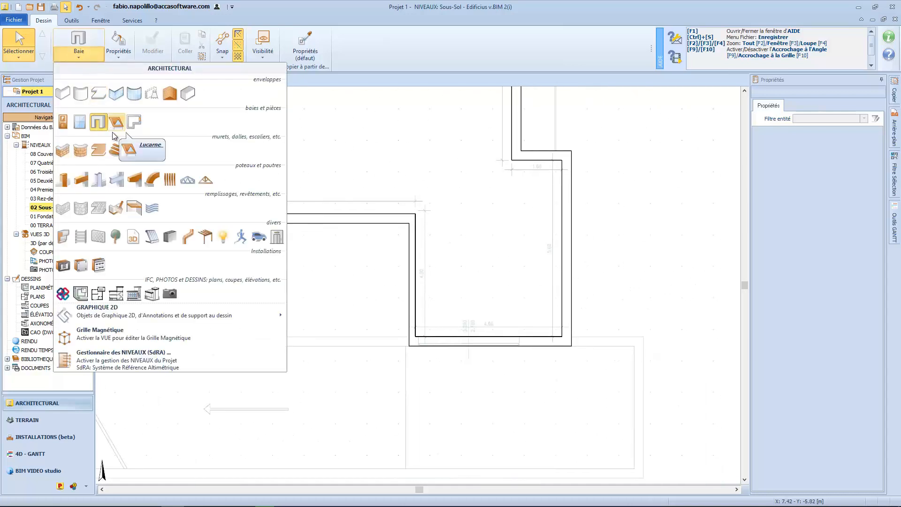
left_click(63, 122)
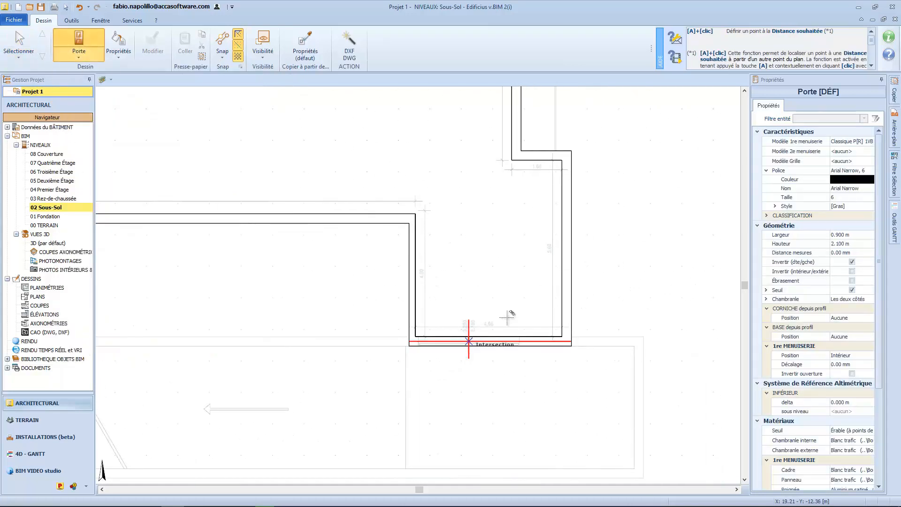
left_click(867, 142)
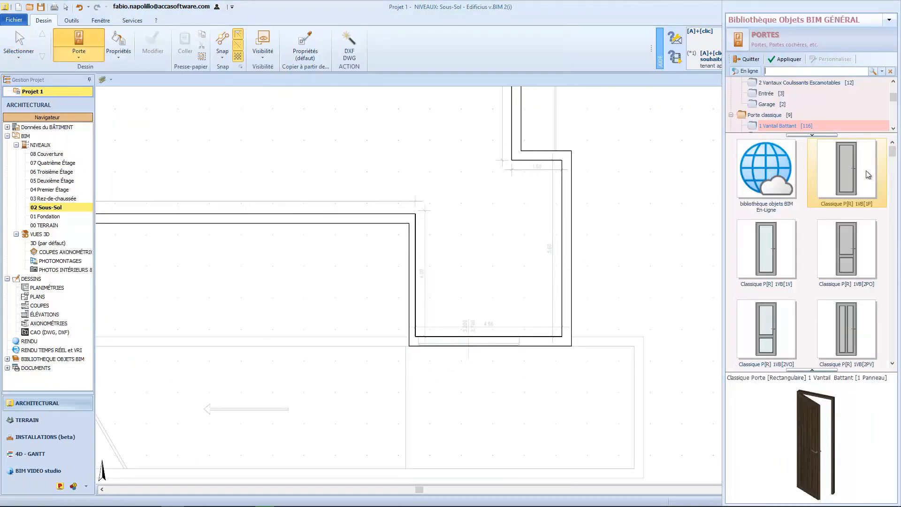
left_click(783, 104)
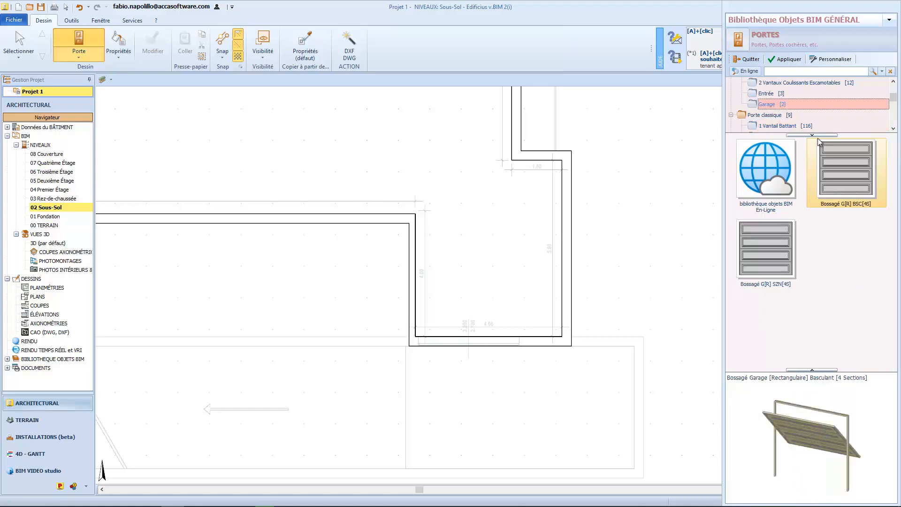
left_click(767, 251)
left_click(789, 60)
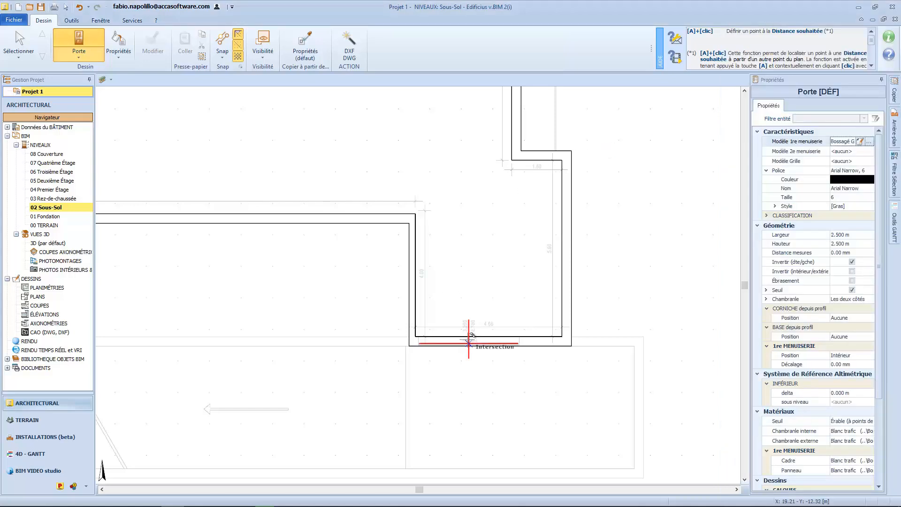
Step: Place the garage door in the entrance wall and stretch both its sides to the DWG lines for a width of 3.200 m
left_click(469, 336)
scroll(474, 323, "up", 3)
key("Escape")
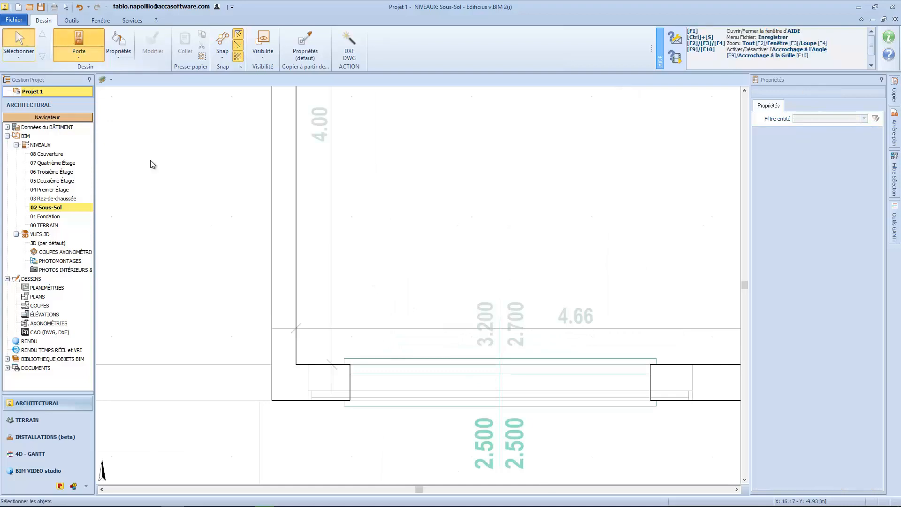
left_click(355, 379)
left_click_drag(350, 382, 307, 382)
middle_click_drag(640, 385, 471, 374)
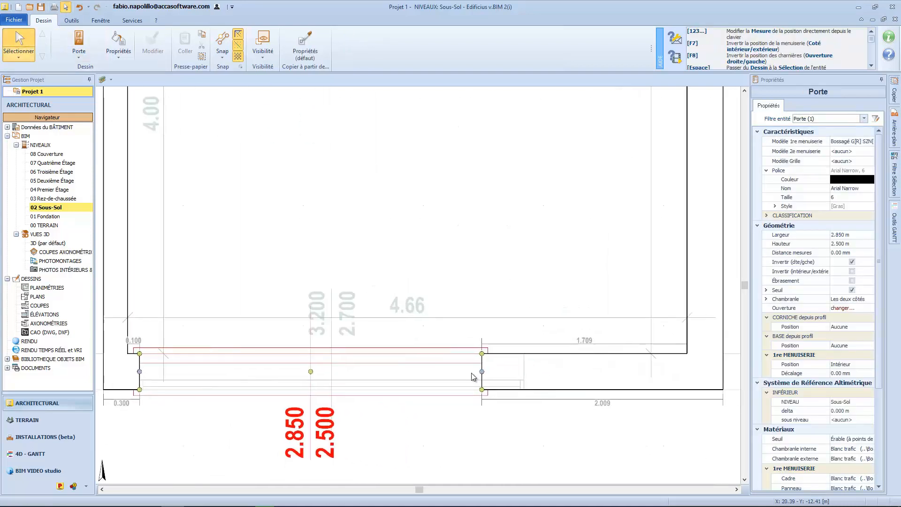
left_click_drag(482, 371, 524, 371)
mouse_move(322, 312)
middle_mouse_down()
mouse_move(389, 306)
mouse_move(413, 283)
mouse_move(400, 308)
middle_mouse_up()
scroll(413, 283, "down", 1)
Step: Set the garage door's height to 2.700 m and deselect the door
left_click(843, 243)
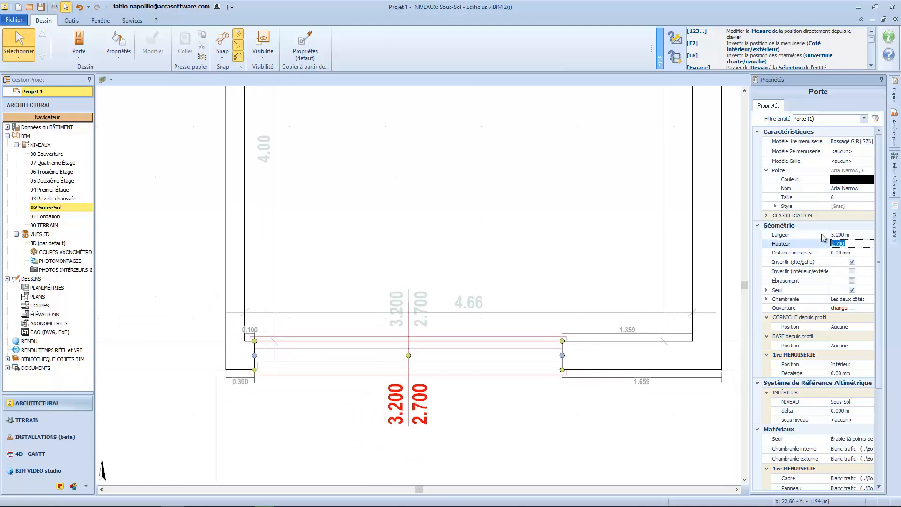
scroll(554, 223, "down", 3)
scroll(462, 169, "down", 2)
middle_click_drag(234, 122, 381, 252)
key("Escape")
Step: Start a new column using the 300x500 rectangular section from the general BIM object library
middle_click_drag(303, 168, 360, 261)
scroll(359, 258, "up", 1)
left_click(77, 57)
left_click(65, 181)
middle_click_drag(168, 180, 222, 214)
left_click(877, 142)
left_click(878, 142)
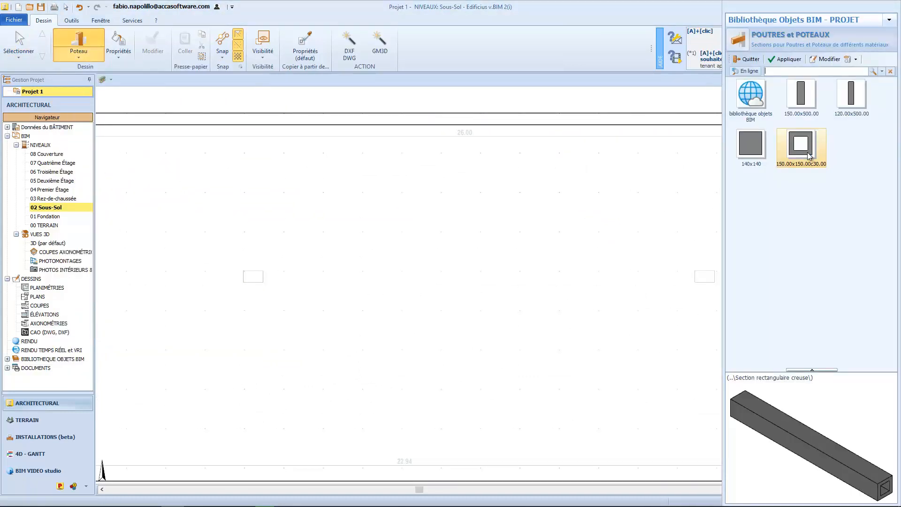
left_click(775, 37)
left_click(773, 49)
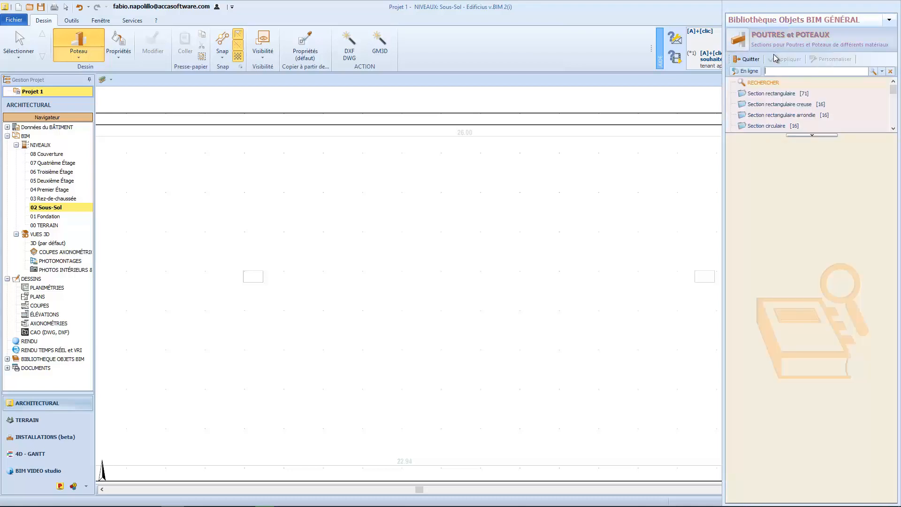
left_click(784, 93)
left_click_drag(892, 164, 888, 285)
left_click(801, 287)
left_click(787, 62)
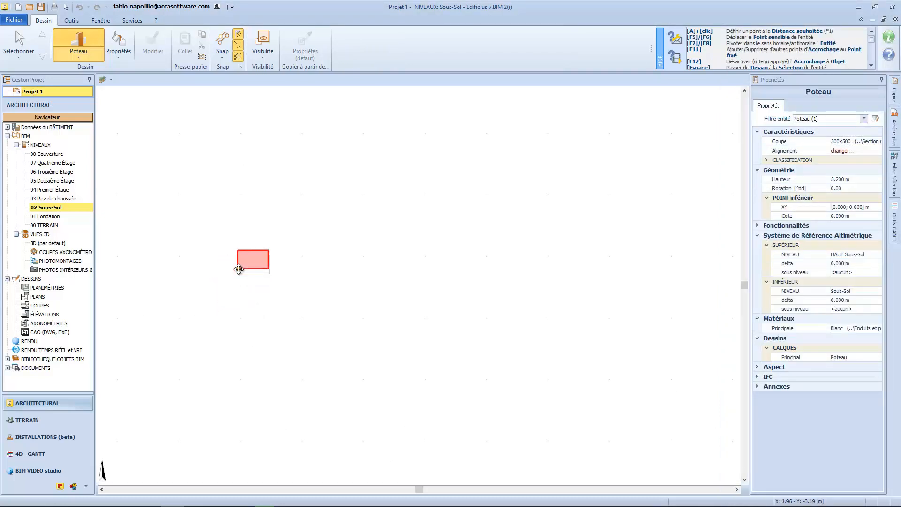
Step: Place a 300x500 column on each of the two DWG column outlines in the garage, rotating it by 90° to match
left_click(238, 269)
left_click_drag(450, 273, 458, 281)
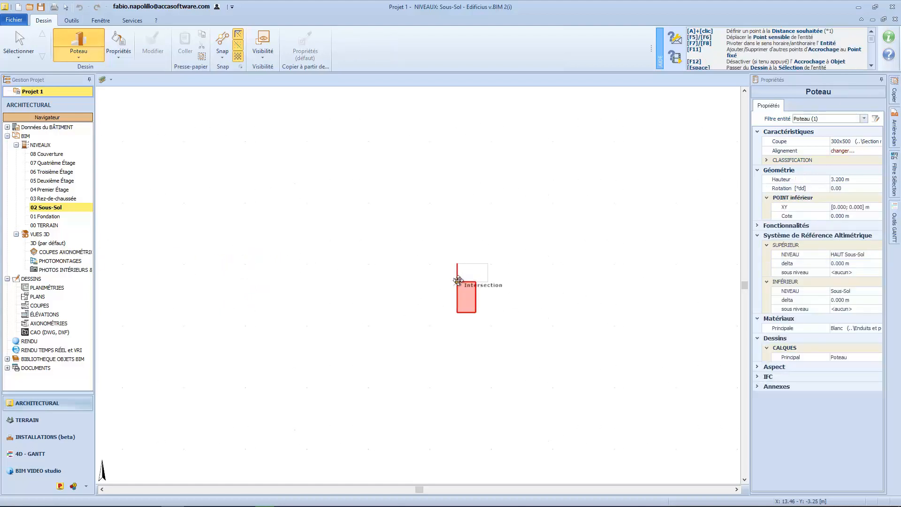
key("F8")
left_click(458, 280)
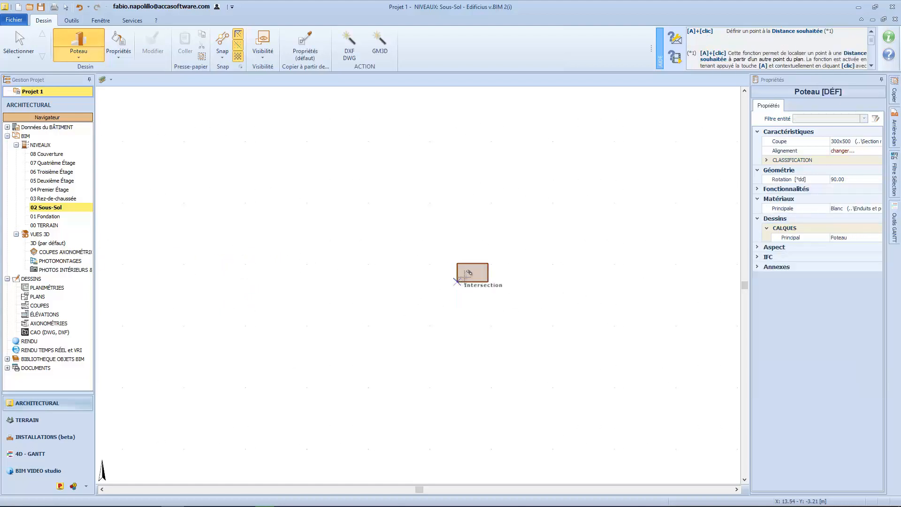
scroll(457, 280, "down", 3)
scroll(228, 320, "down", 2)
middle_click_drag(228, 320, 344, 301)
key("Escape")
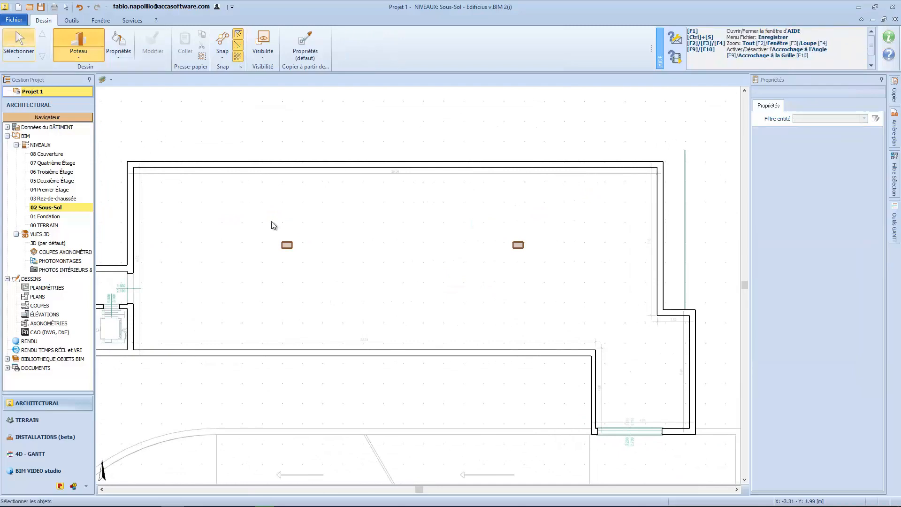
Step: Examine the basement and garage door in the default 3D view and return to the Sous-Sol level
double_click(38, 245)
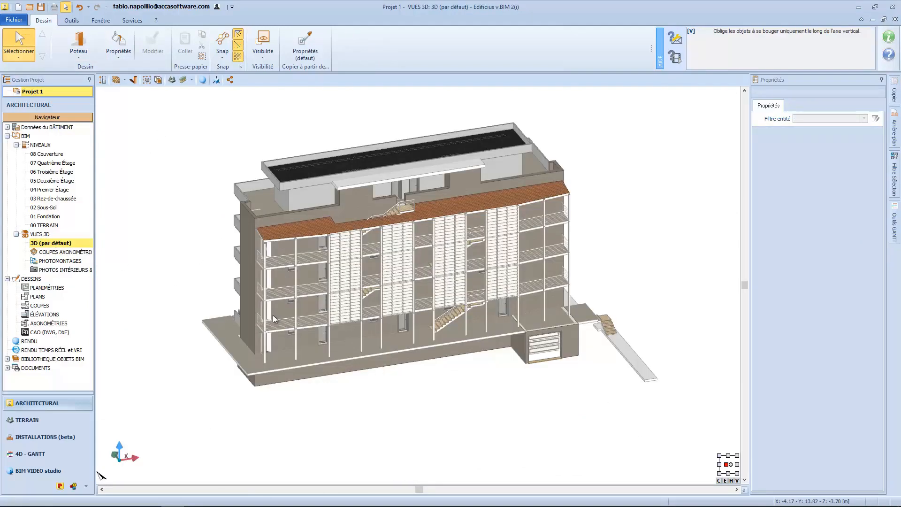
scroll(534, 358, "up", 3)
scroll(534, 357, "down", 5)
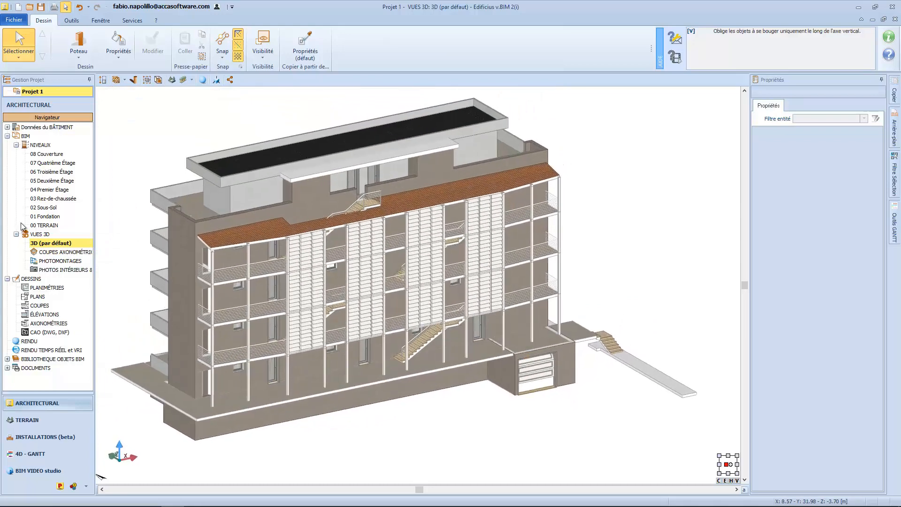
double_click(46, 208)
Step: Start a horizontal envelope for the basement floor with the default 500 mm stratigraphy
scroll(206, 238, "down", 2)
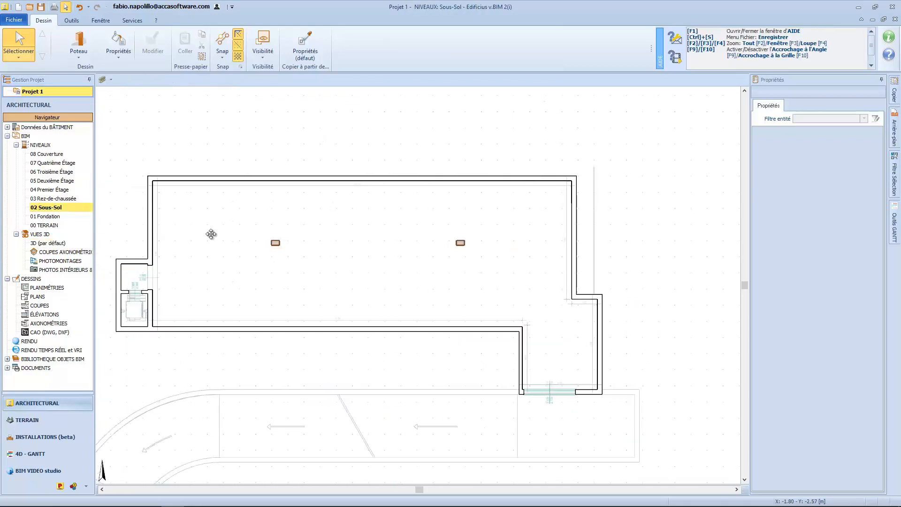
left_click(79, 47)
left_click(112, 113)
left_click(854, 160)
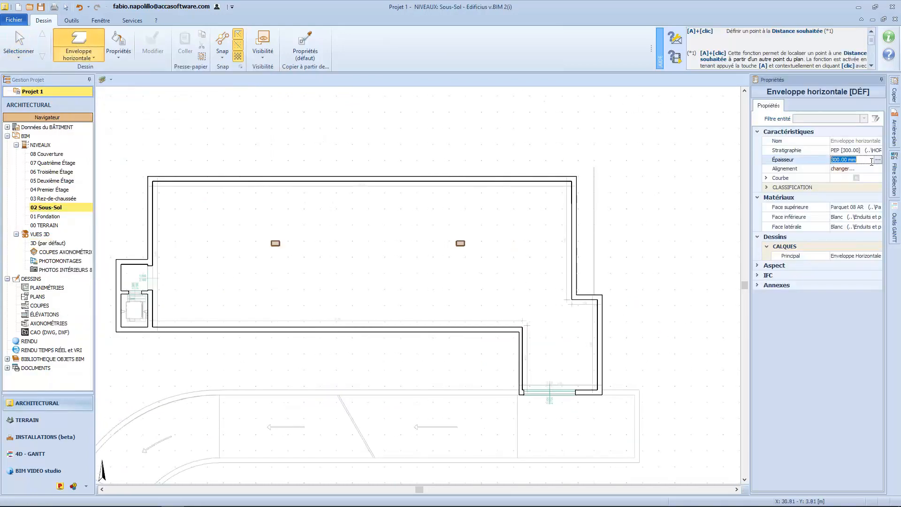
left_click(878, 160)
left_click(861, 193)
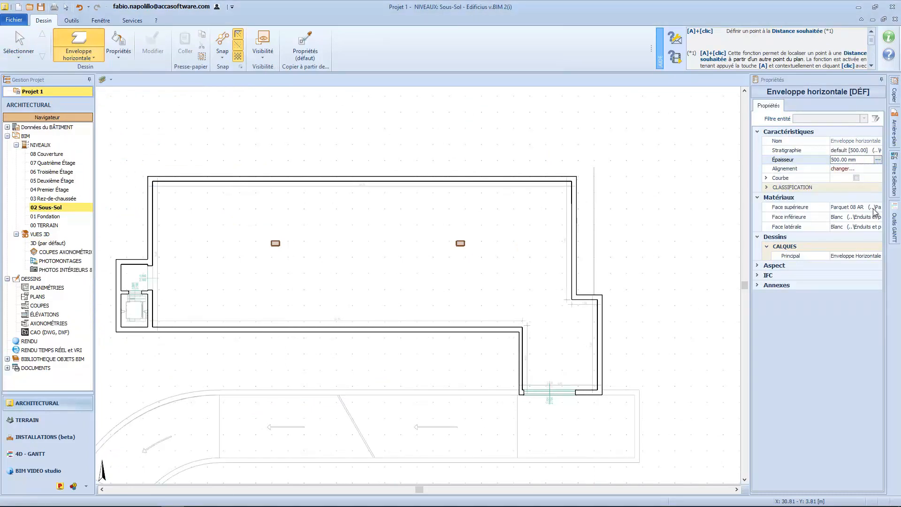
Step: Trace the floor slab's outline through the outer corners of the basement walls, including the lift block and garage entrance, and close the polygon
left_click(147, 175)
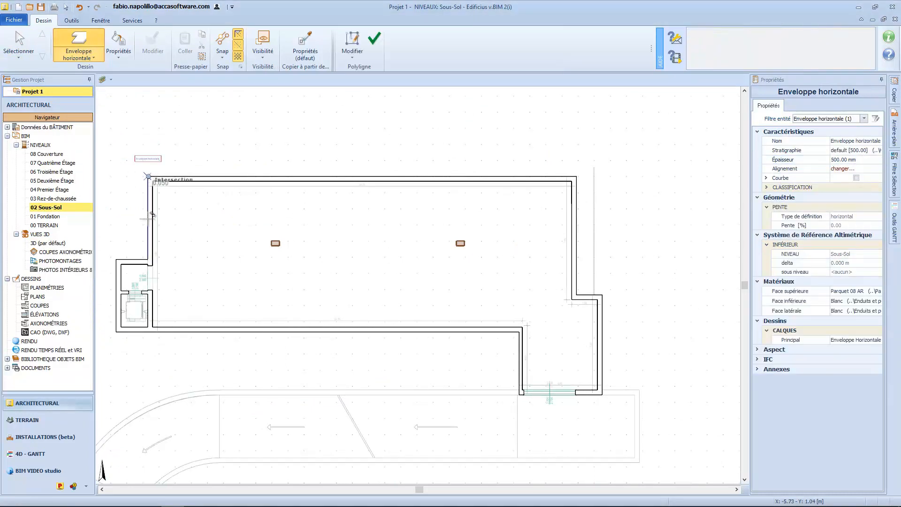
left_click(149, 257)
left_click(117, 259)
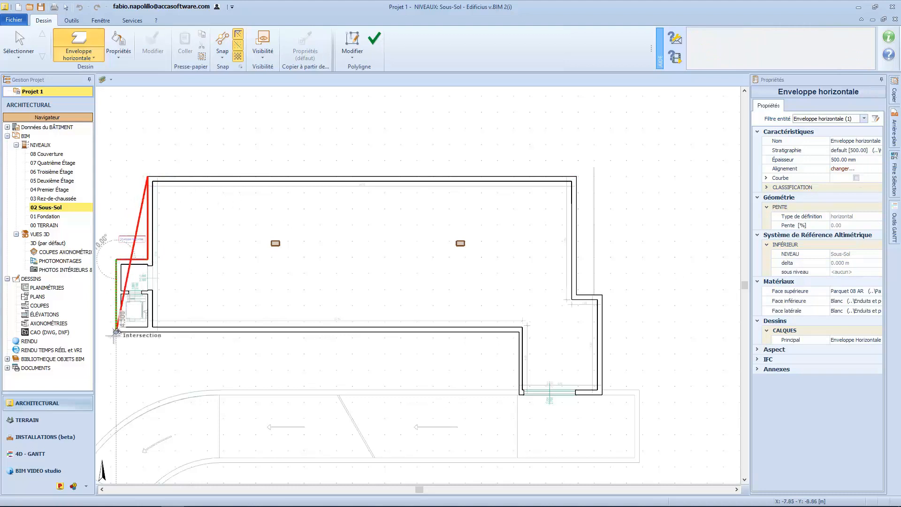
left_click(117, 332)
left_click(518, 331)
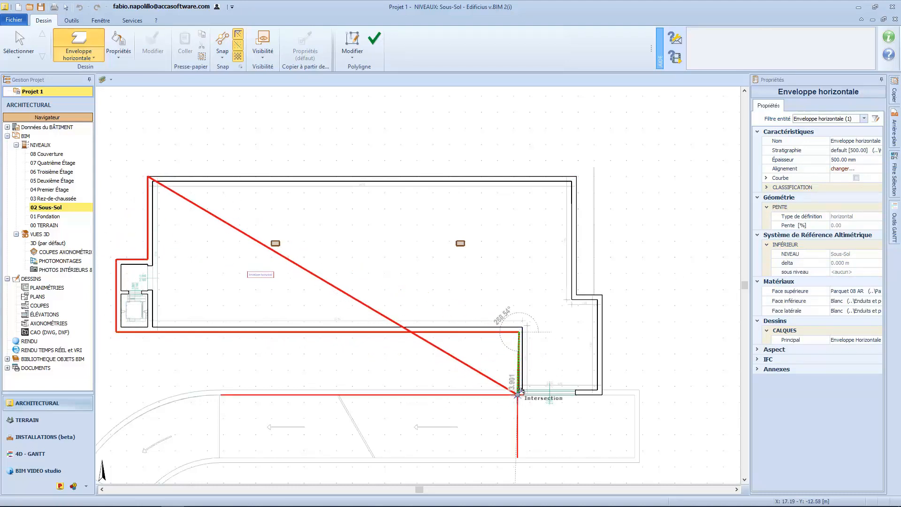
left_click(519, 394)
left_click(602, 394)
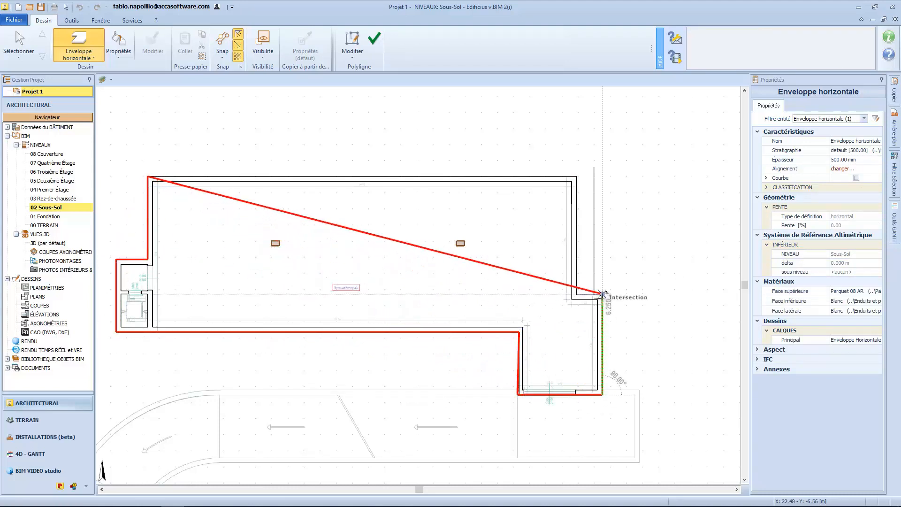
left_click(602, 293)
left_click(577, 292)
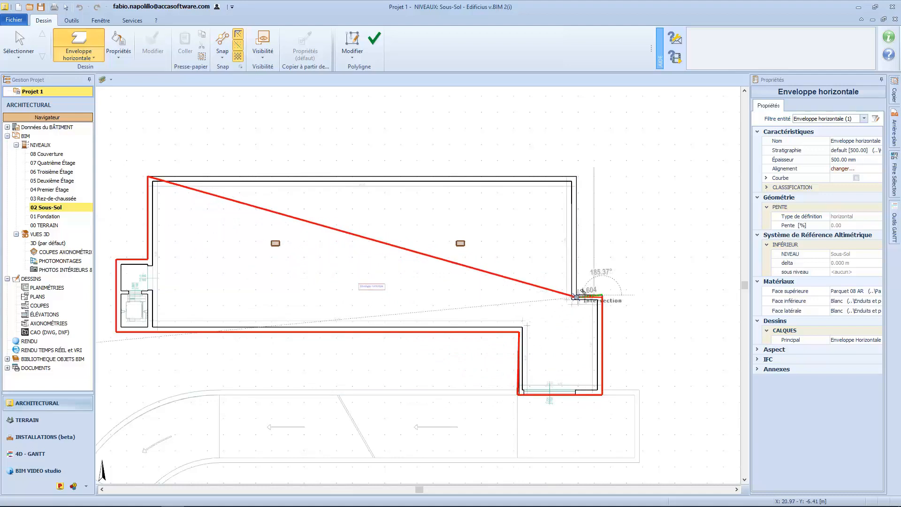
scroll(580, 289, "up", 2)
middle_click_drag(559, 248, 561, 356)
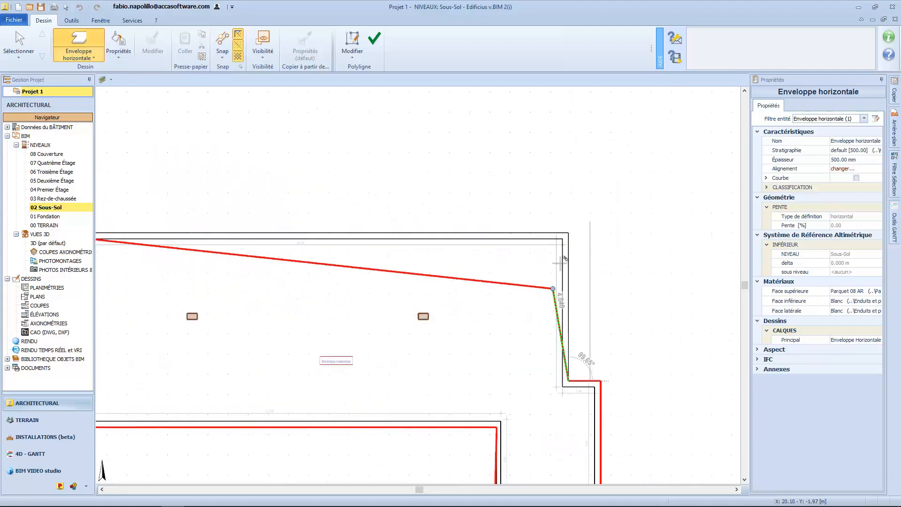
left_click(568, 232)
middle_click_drag(332, 295, 472, 284)
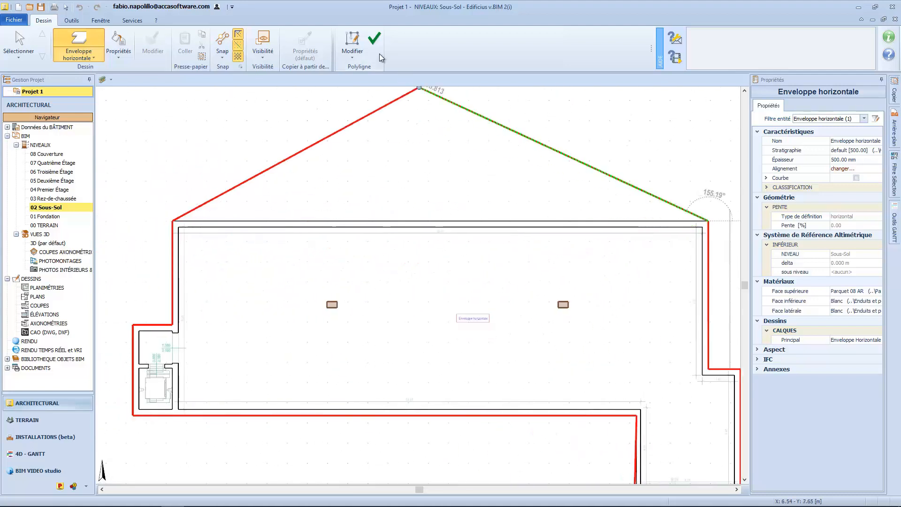
left_click(375, 39)
scroll(476, 254, "down", 2)
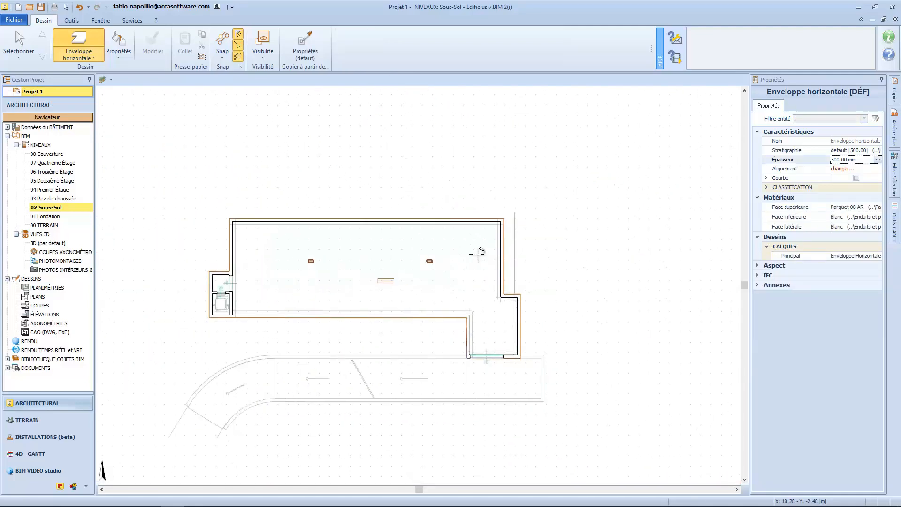
Step: In the default 3D view, hide all building entities beside the lift tower
left_click(40, 243)
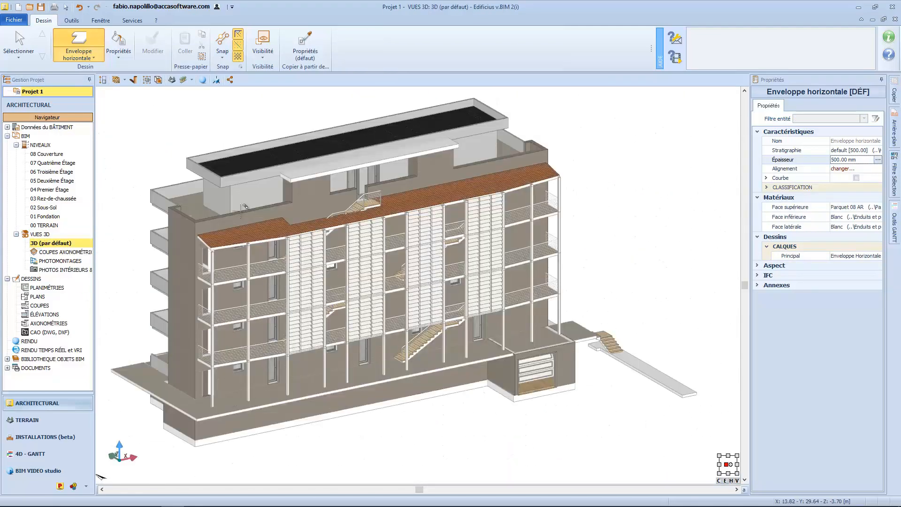
mouse_move(503, 432)
middle_mouse_down()
mouse_move(462, 398)
mouse_move(494, 385)
middle_mouse_up()
key("Escape")
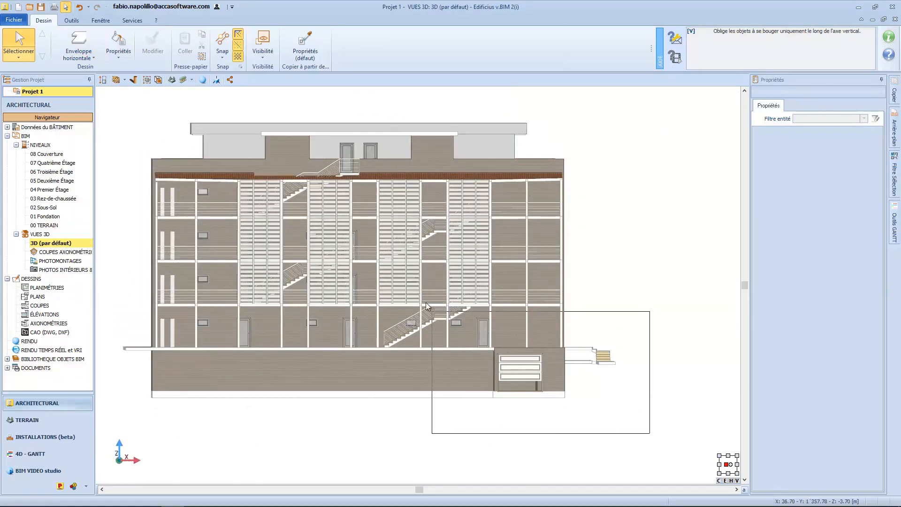
left_click_drag(426, 305, 190, 117)
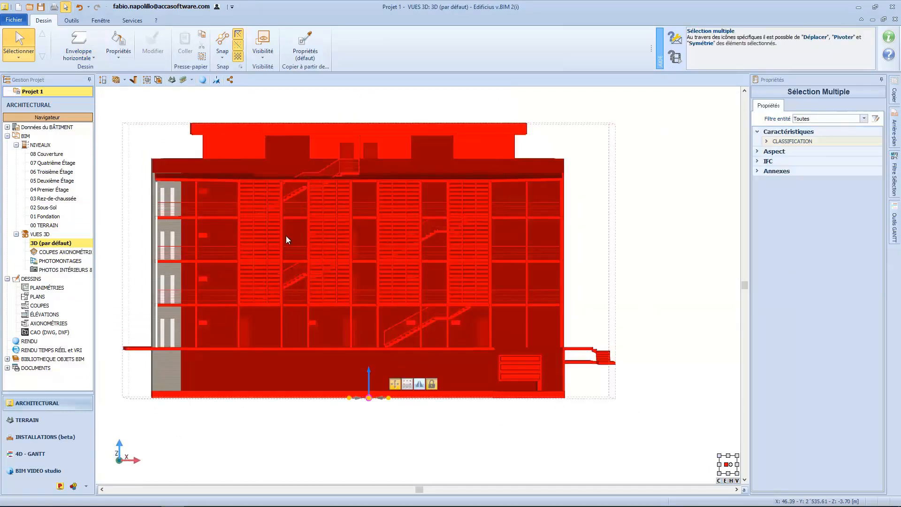
left_click(262, 51)
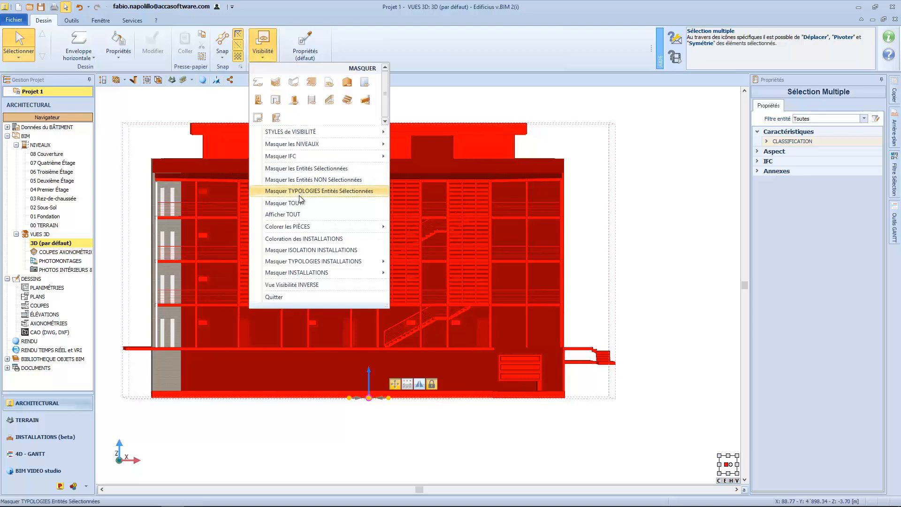
left_click(300, 168)
Step: Hide the remaining balcony and rear wall entities and the four detached columns so that only the lift tower is displayed in 3D
middle_click_drag(209, 311, 303, 314)
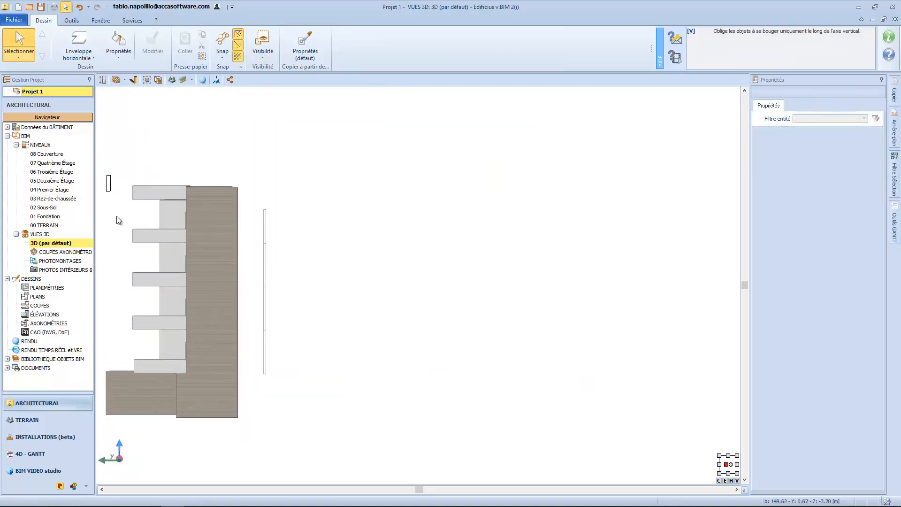
left_click_drag(178, 425, 181, 427)
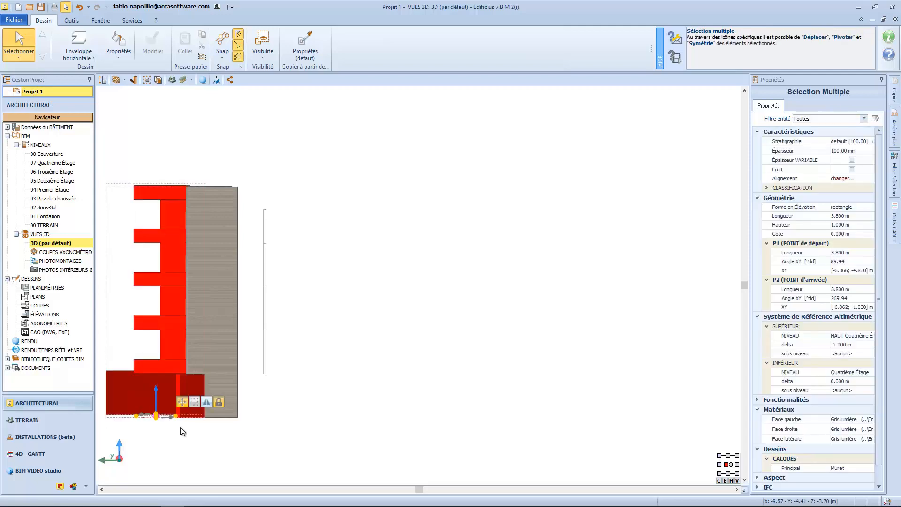
left_click(266, 57)
left_click(293, 171)
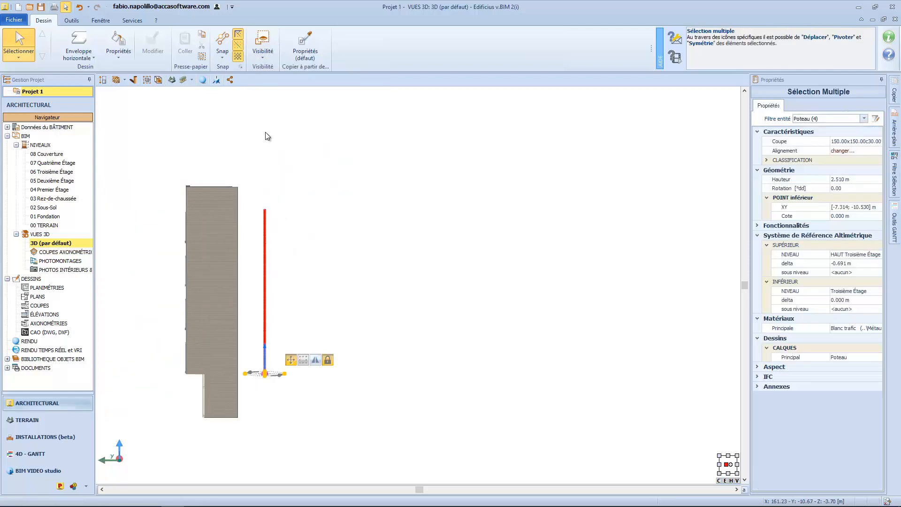
left_click(263, 45)
left_click(294, 177)
middle_click_drag(310, 178, 139, 242)
middle_click_drag(239, 342, 215, 300)
Step: Reopen the Sous-Sol plan and tile it vertically side by side with the 3D view
double_click(42, 208)
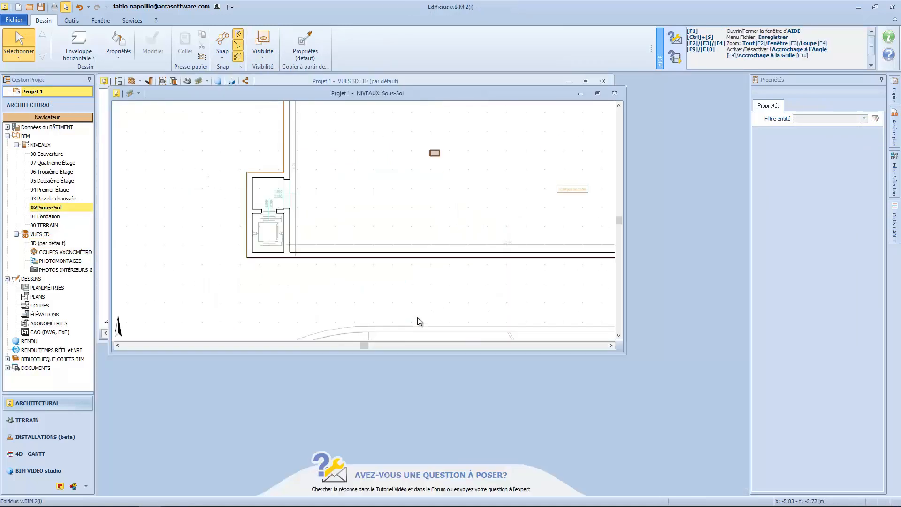
key("F2")
left_click_drag(313, 92, 315, 222)
left_click(353, 80)
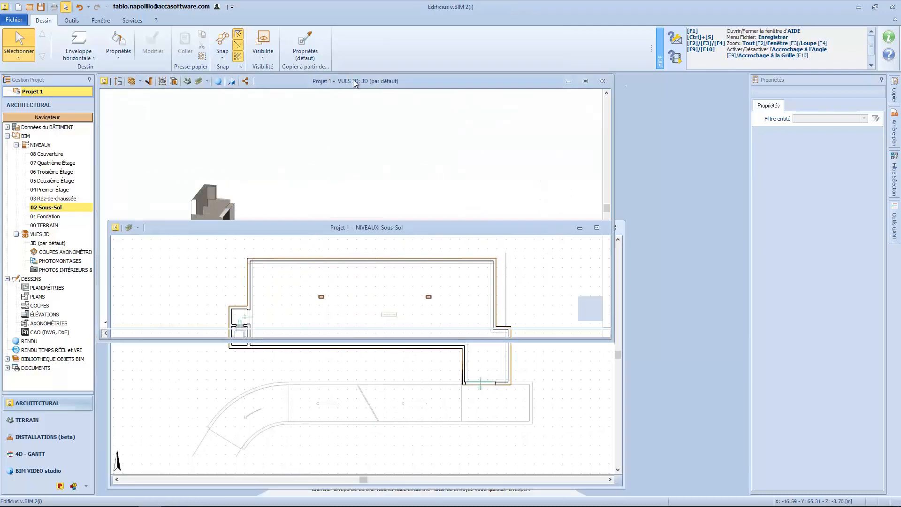
left_click_drag(353, 80, 404, 85)
left_click(100, 20)
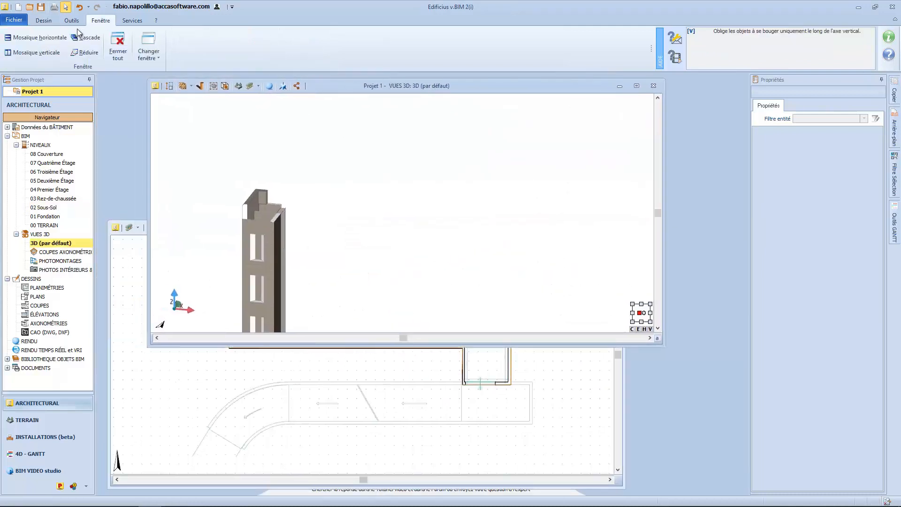
left_click(53, 51)
left_click(43, 21)
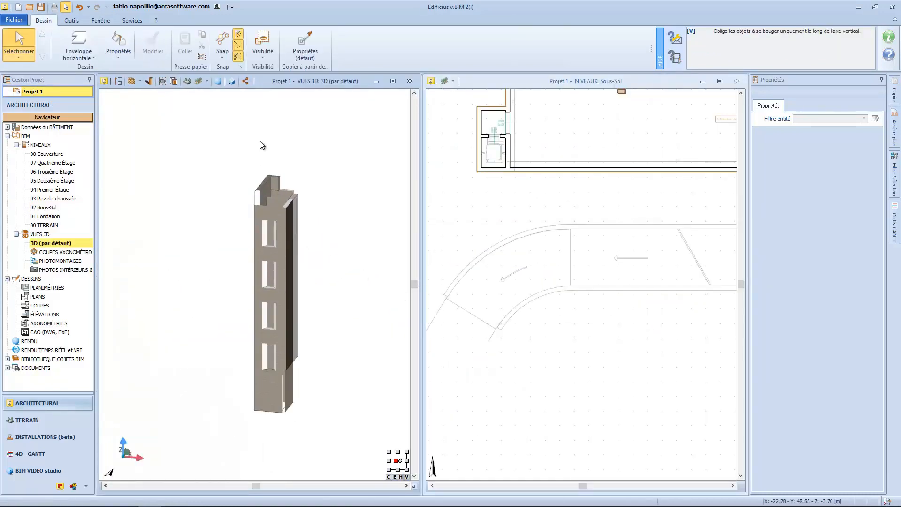
Step: Start a new lift (Ascenseur) on the Sous-Sol plan with type Hydraulique centrale, accepting the resized shaft width
scroll(528, 337, "up", 5)
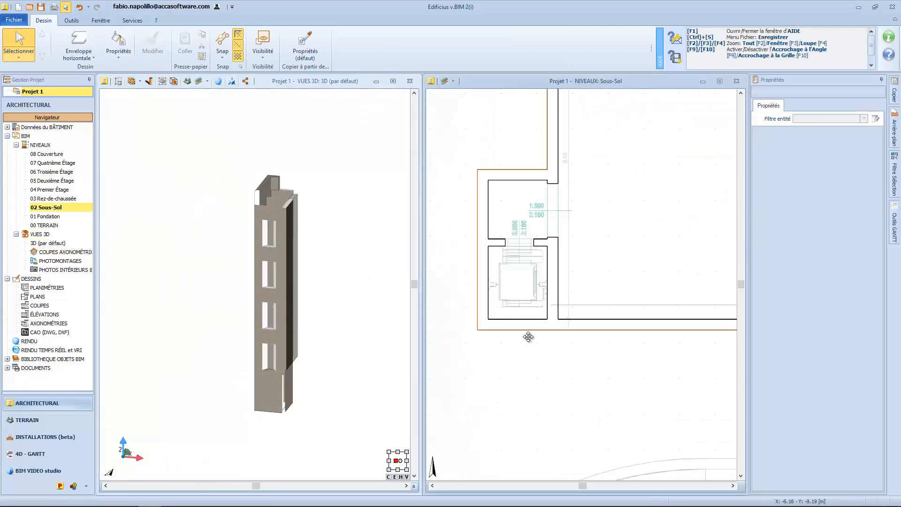
scroll(529, 337, "up", 3)
left_click(93, 59)
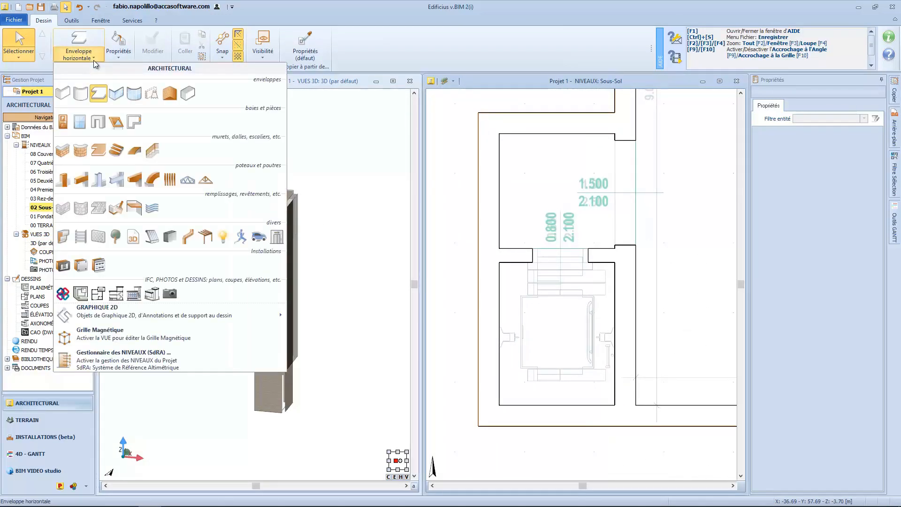
left_click(277, 236)
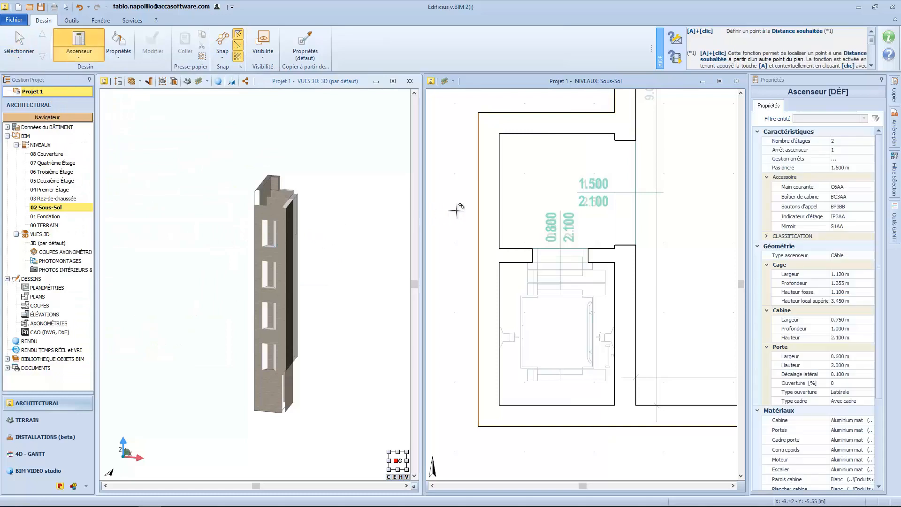
left_click(865, 255)
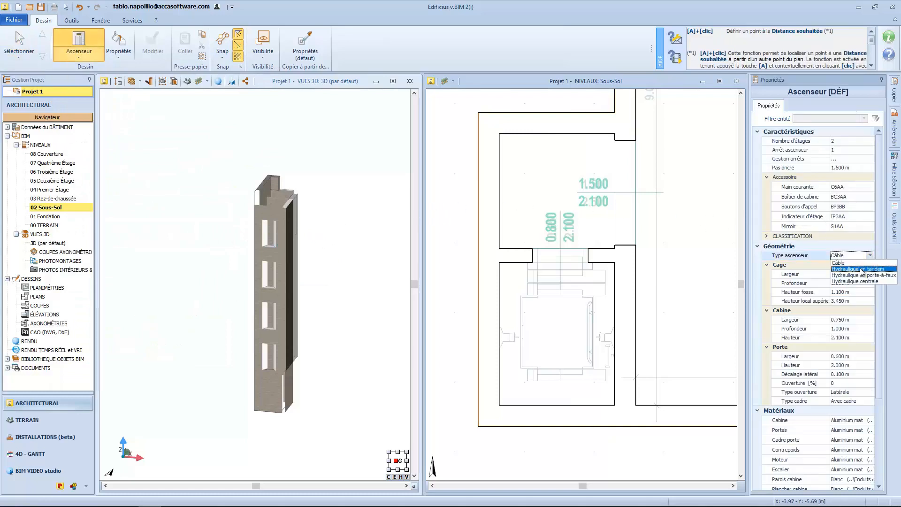
left_click(858, 281)
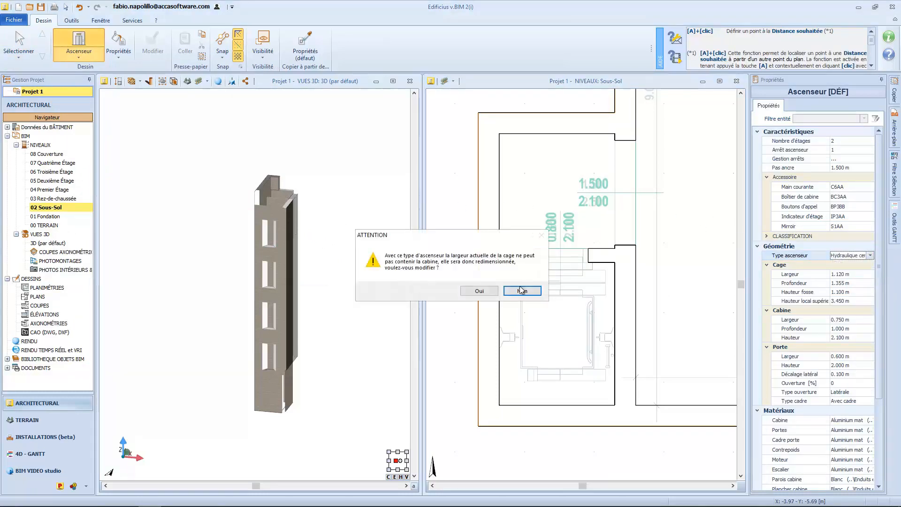
left_click(475, 291)
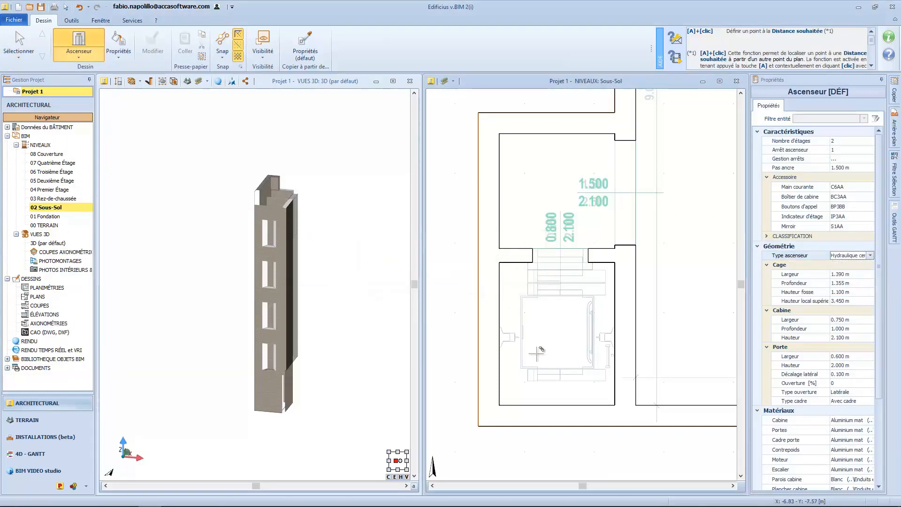
Step: Place the lift from the lower-left inner corner of the lift shaft, filling it about 1.66 m wide and 2.05 m deep
left_click(500, 404)
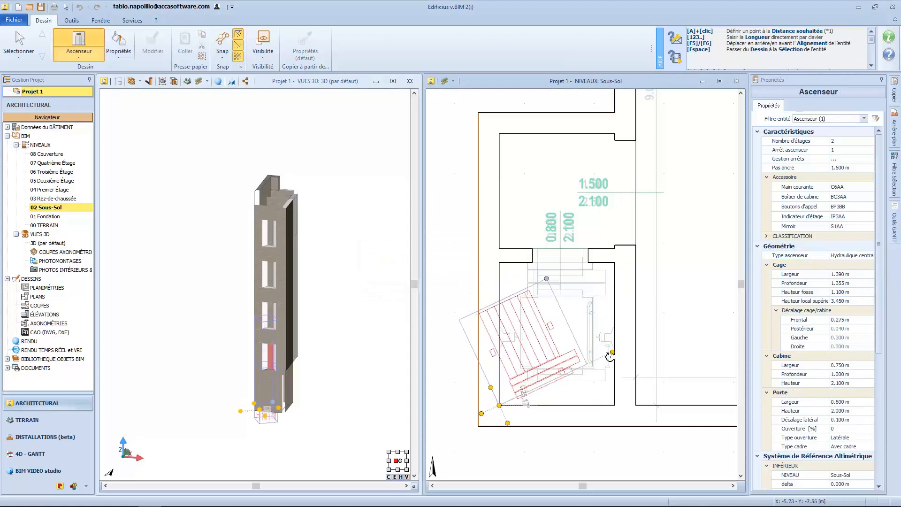
left_click(609, 259)
middle_click_drag(578, 383, 542, 362)
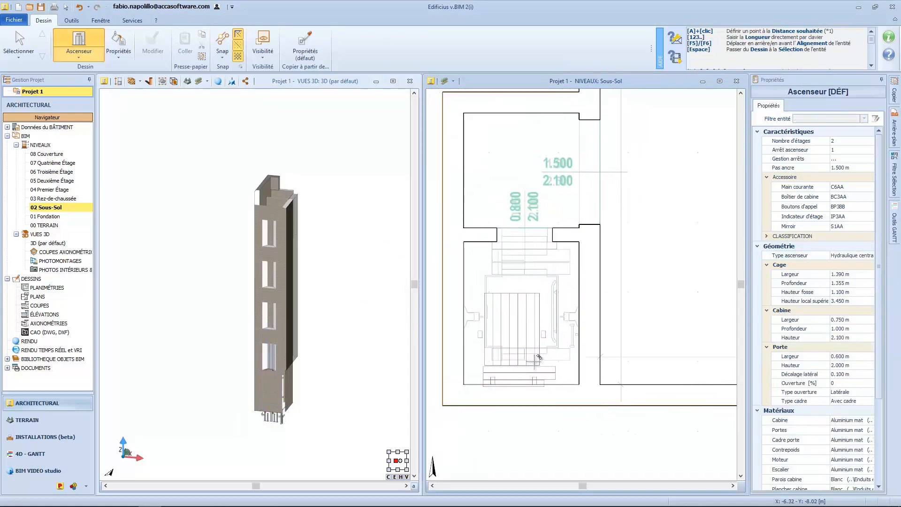
key("space")
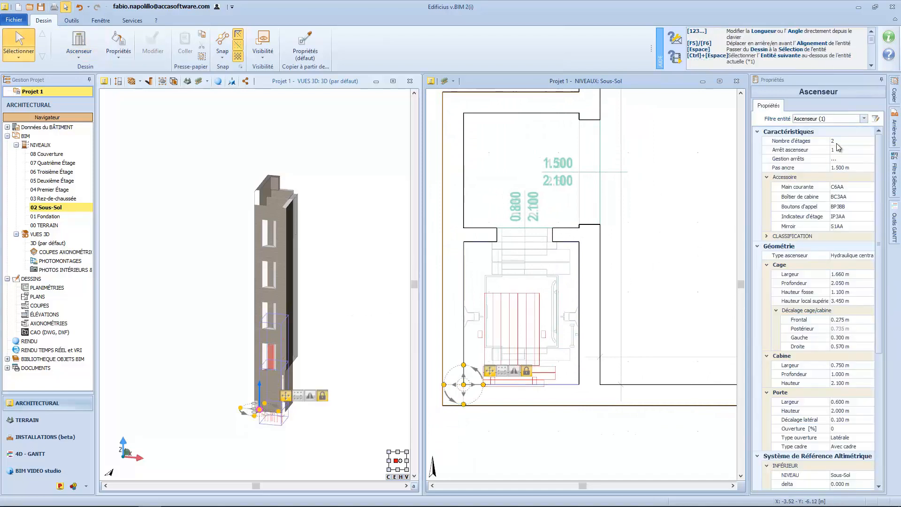
Step: Configure the lift with 5 floors and lift stop 2, giving stop 1 rear access only and floor 5 a 3.000 m height
left_click(866, 140)
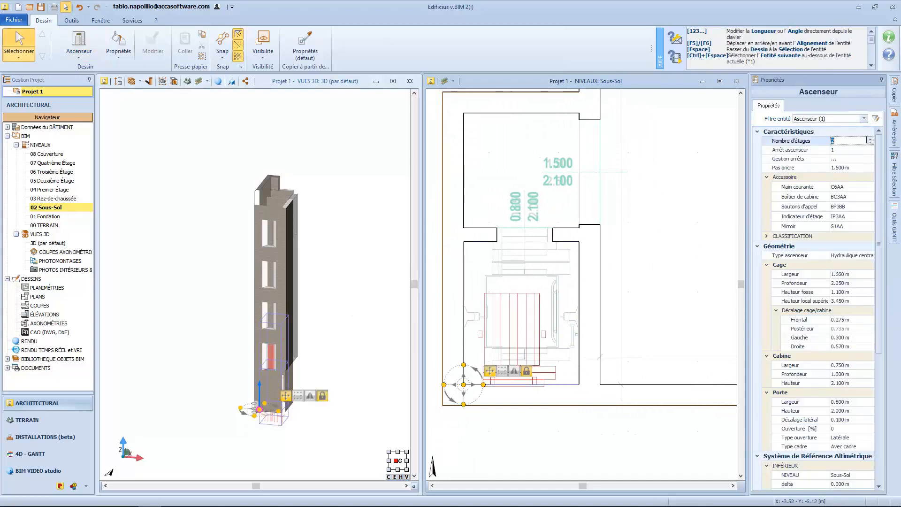
left_click(831, 158)
left_click(869, 158)
left_click(806, 181)
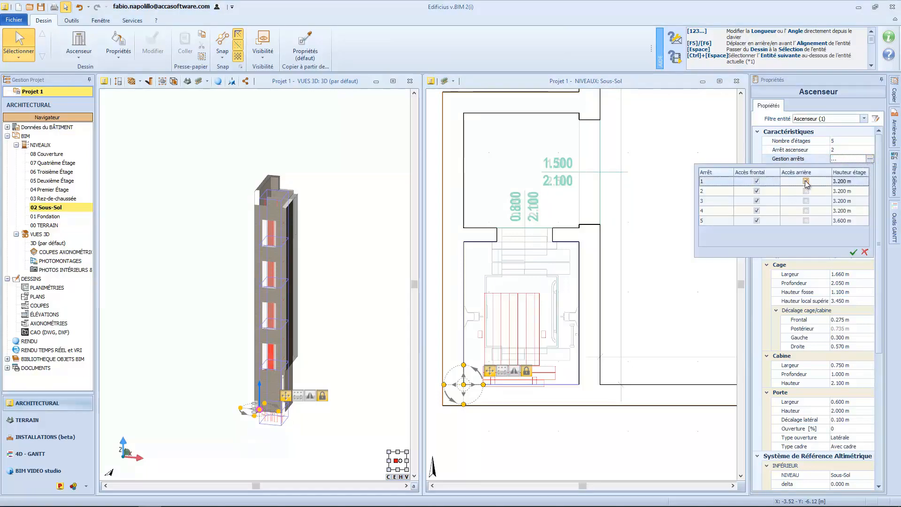
left_click(844, 221)
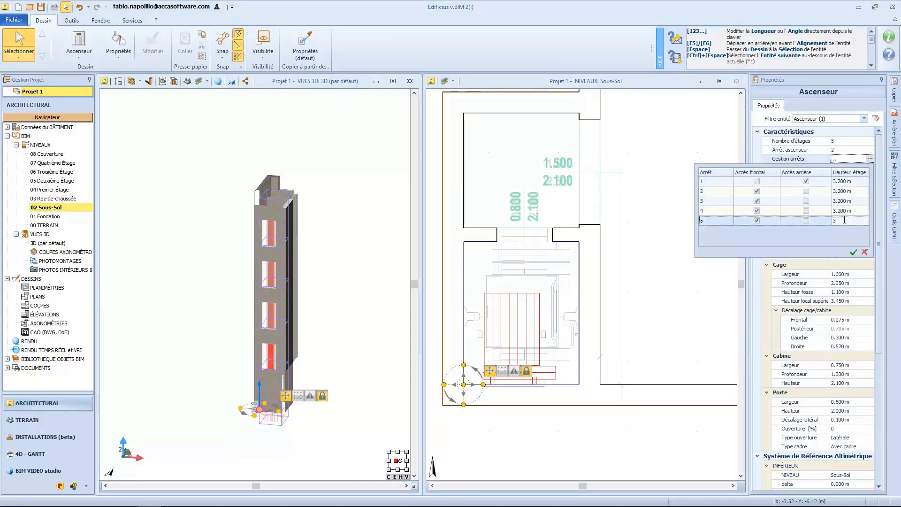
key("Return")
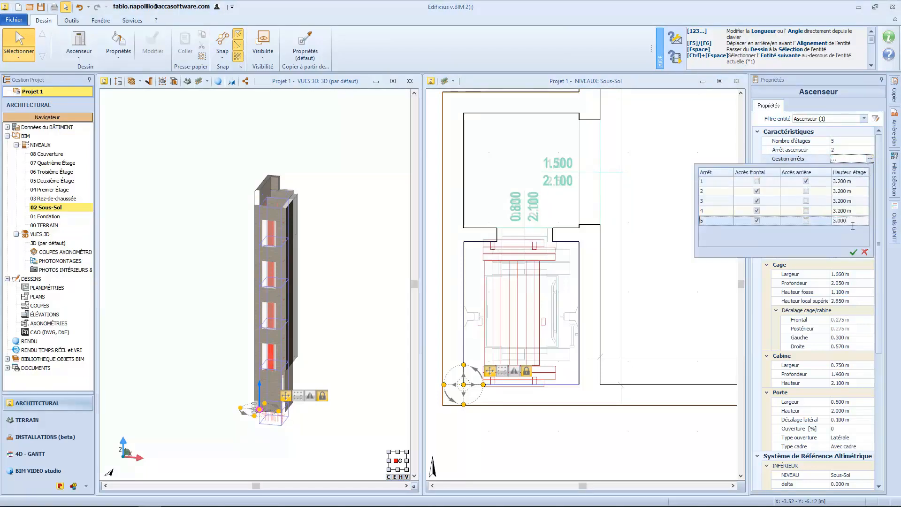
left_click(853, 253)
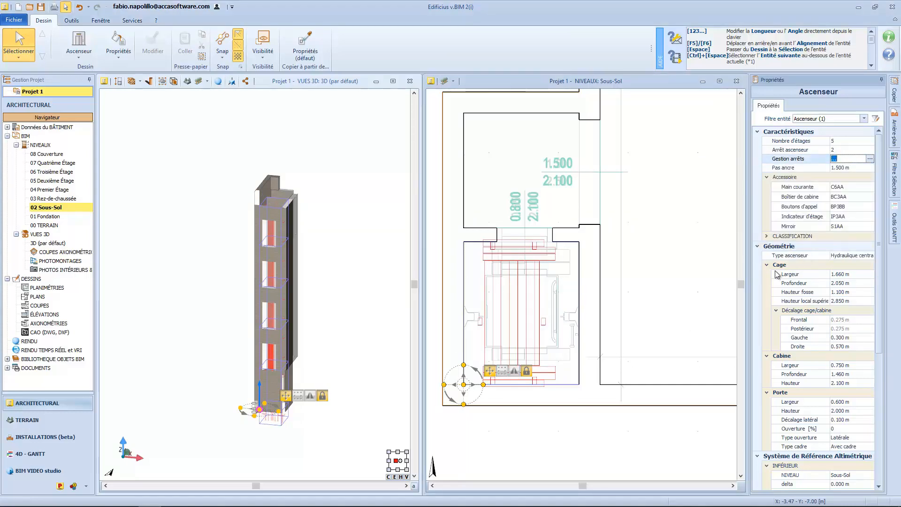
Step: Set the lift cabin to 1.000 m wide and 1.450 m deep, and the lift door width to 0.900 m
left_click(835, 366)
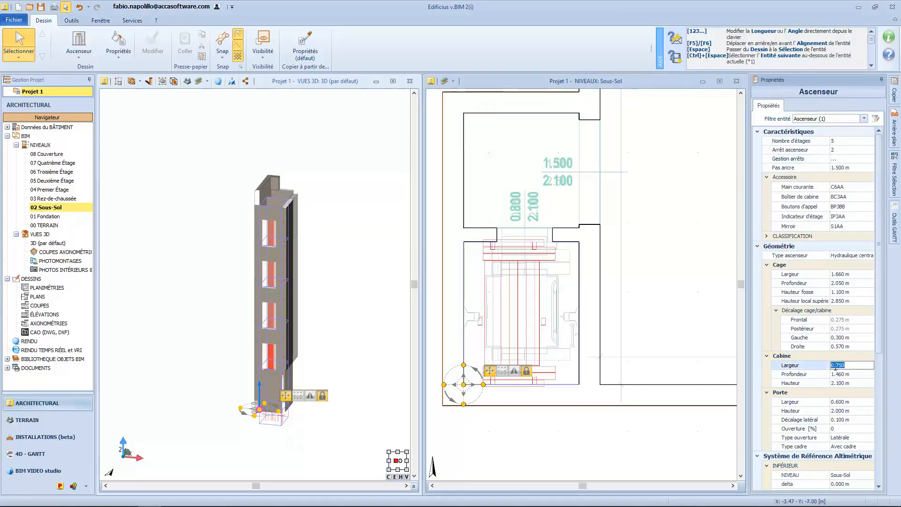
type("1")
key("Return")
left_click(838, 374)
type("1")
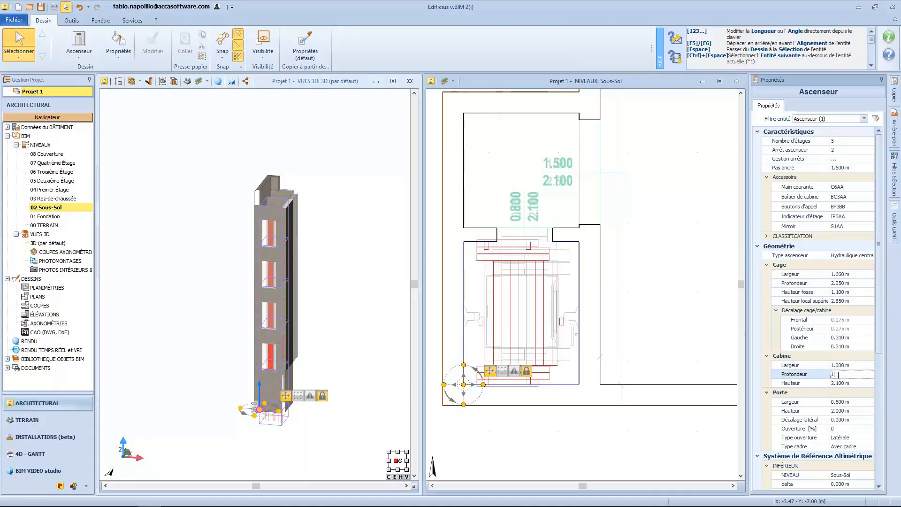
key("Return")
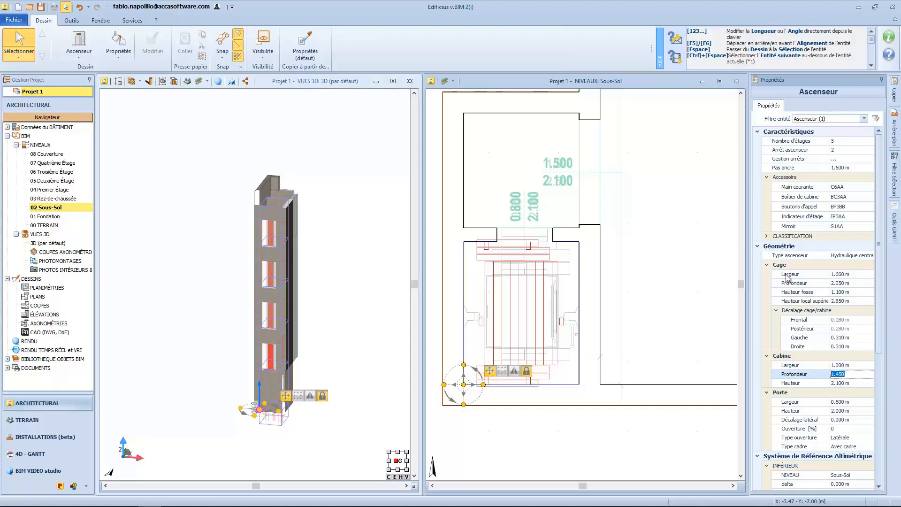
left_click(846, 402)
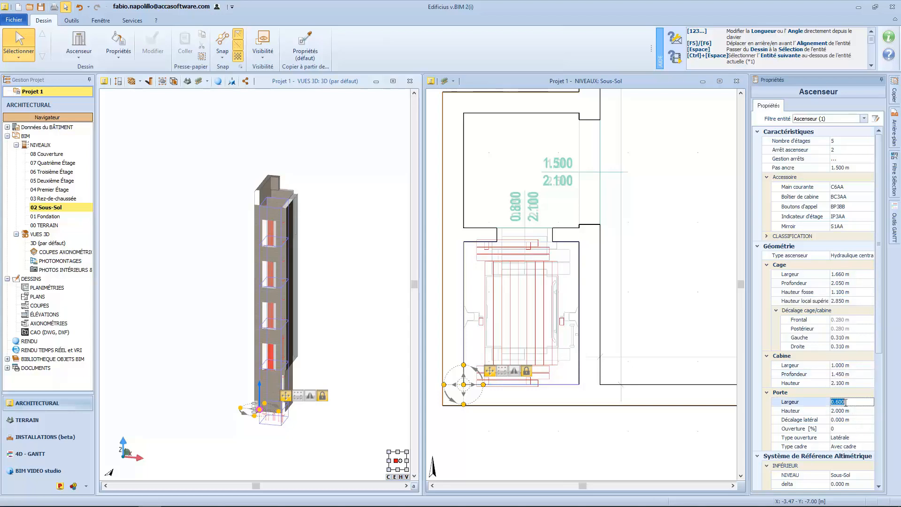
key("Return")
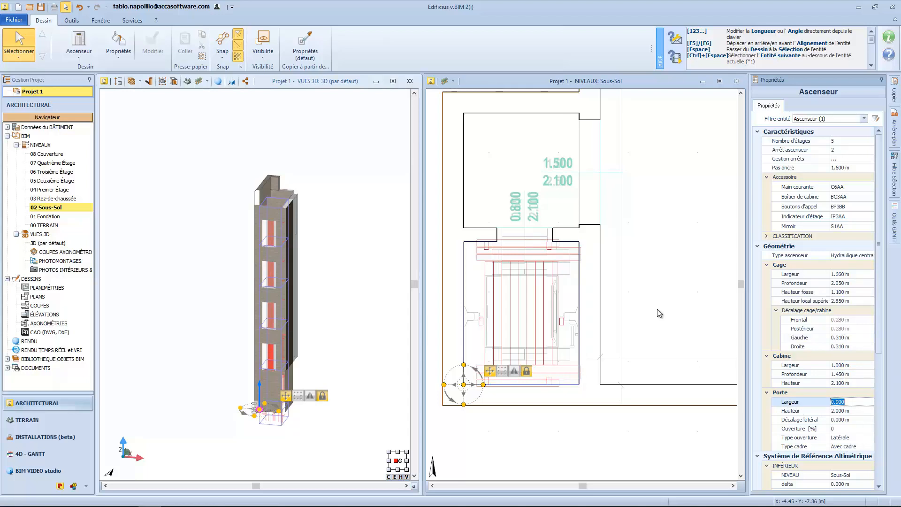
Step: In the 3D view, set the ground-floor lift opening to 2.200 m wide and 2.15 m high
middle_click_drag(654, 307, 670, 316)
scroll(316, 369, "up", 4)
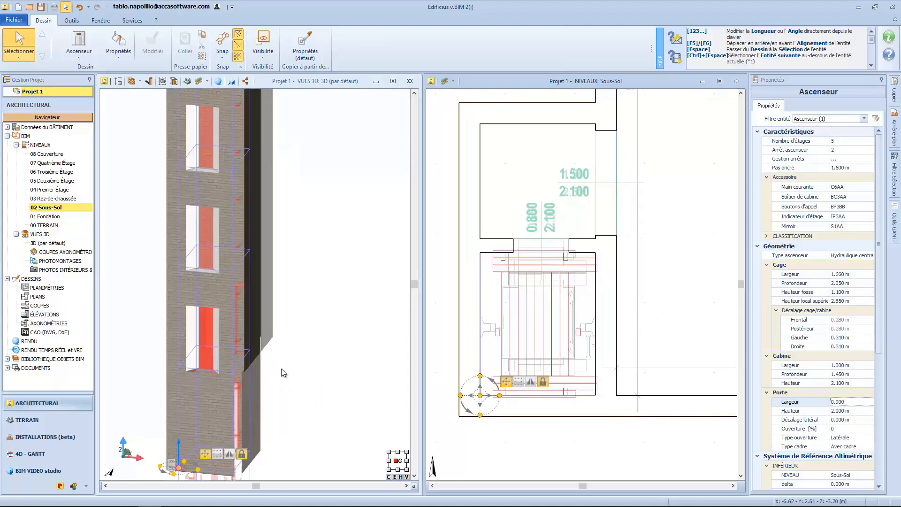
scroll(284, 372, "up", 6)
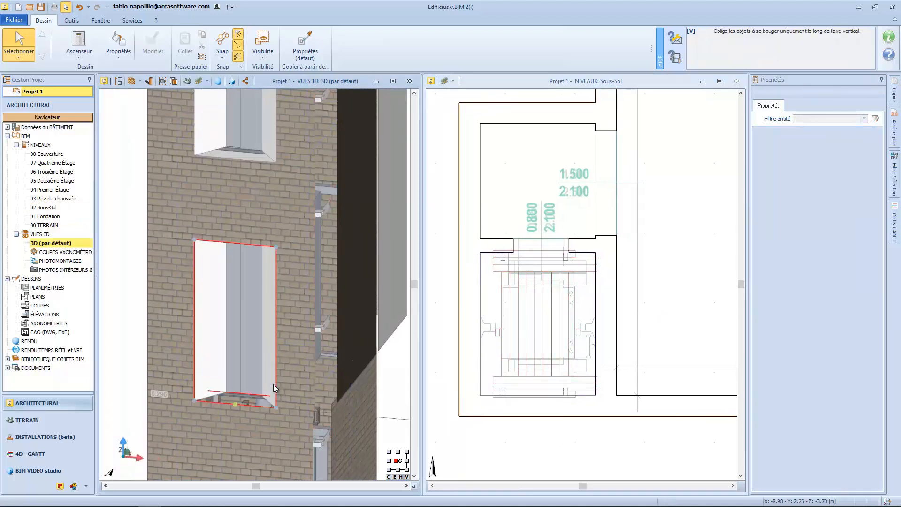
left_click(275, 388)
left_click(849, 189)
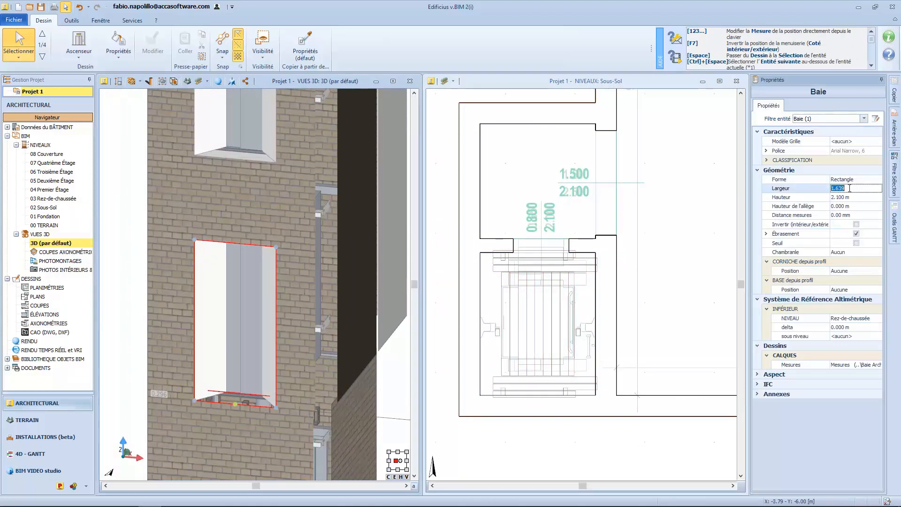
type("2.20")
key("Return")
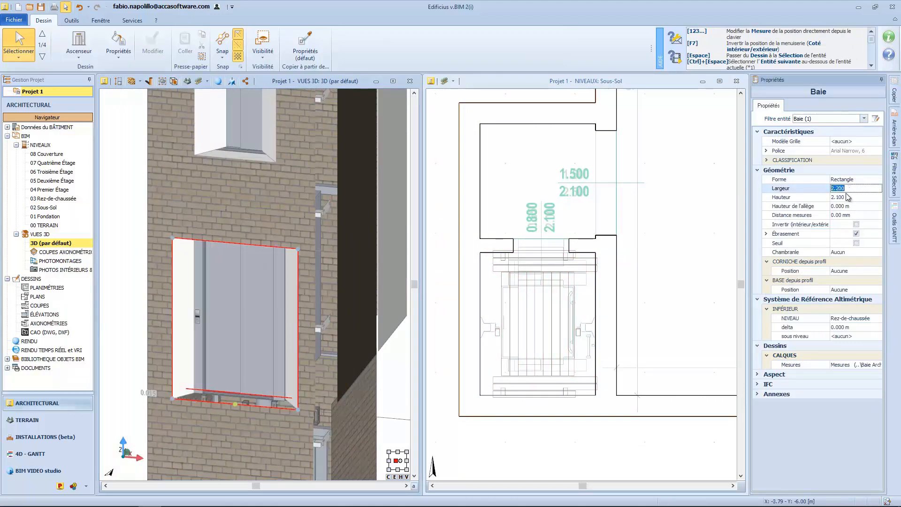
left_click(845, 198)
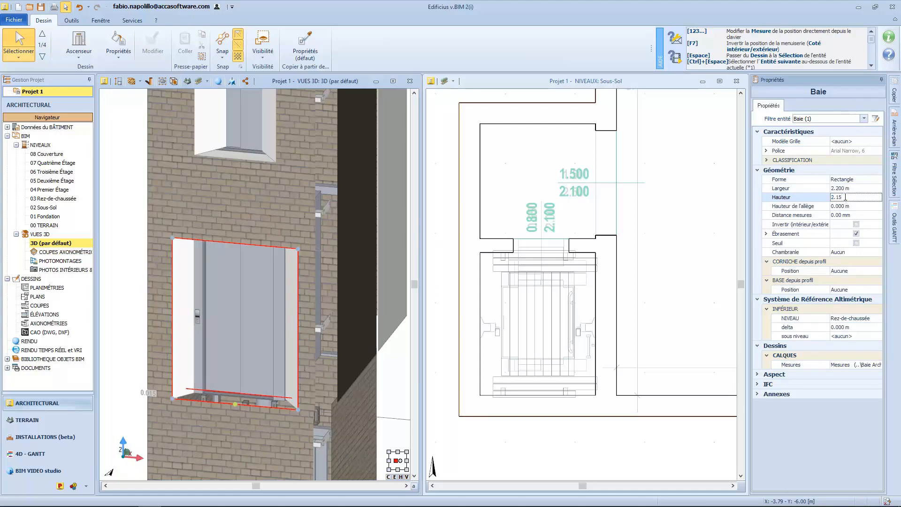
Step: Try raising the ground-floor opening's top edge in the 3D view, and restore its height to 2.150 m
middle_click_drag(291, 388, 294, 361)
left_click(297, 223)
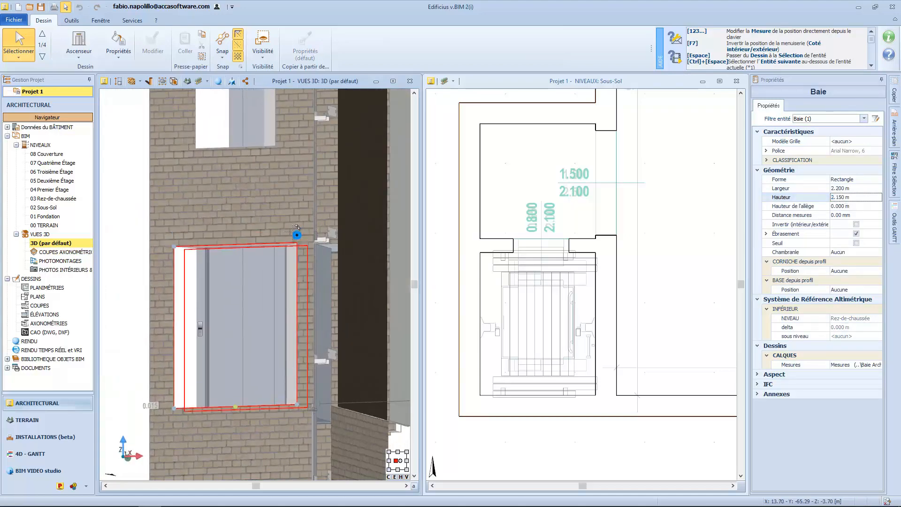
left_click(294, 220)
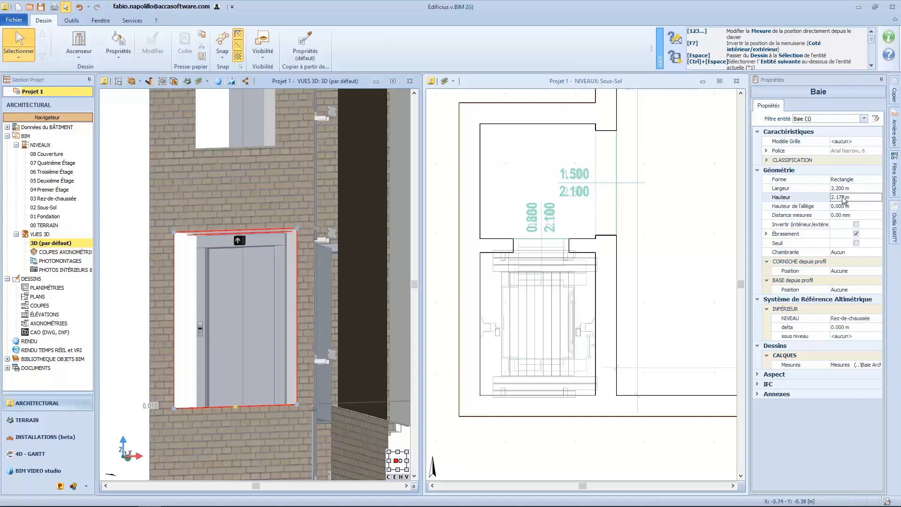
left_click(843, 197)
type("2.150")
key("Return")
Step: Select the tower's upper floors, filter the selection to the three Baie openings, and set them to 2.200 m wide and 2.150 m high
middle_click_drag(256, 290, 309, 375)
scroll(305, 333, "down", 1)
scroll(305, 333, "down", 3)
left_click_drag(185, 179, 266, 381)
scroll(268, 376, "up", 3)
left_click(822, 119)
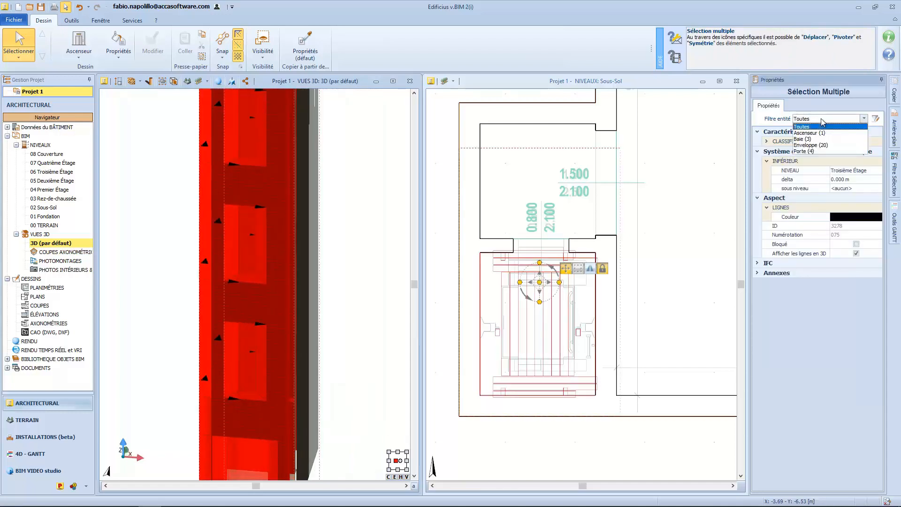
left_click(807, 139)
scroll(324, 225, "up", 3)
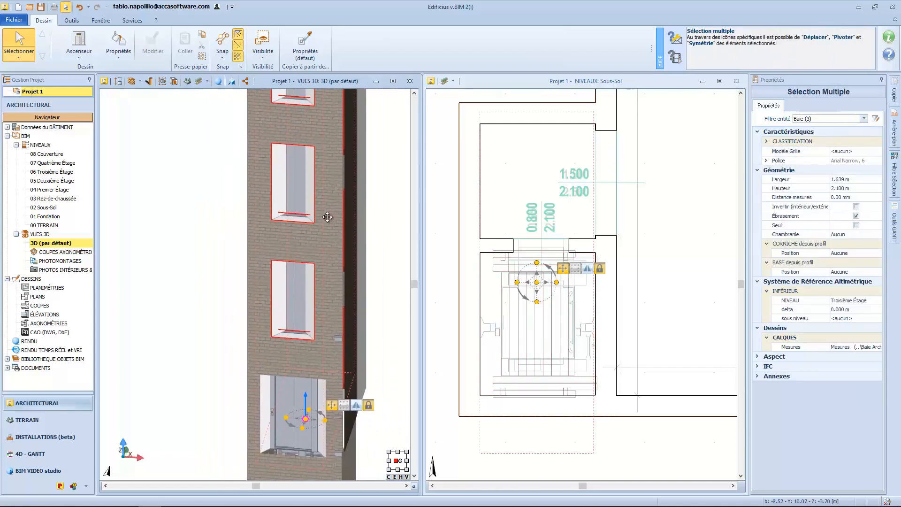
left_click(846, 180)
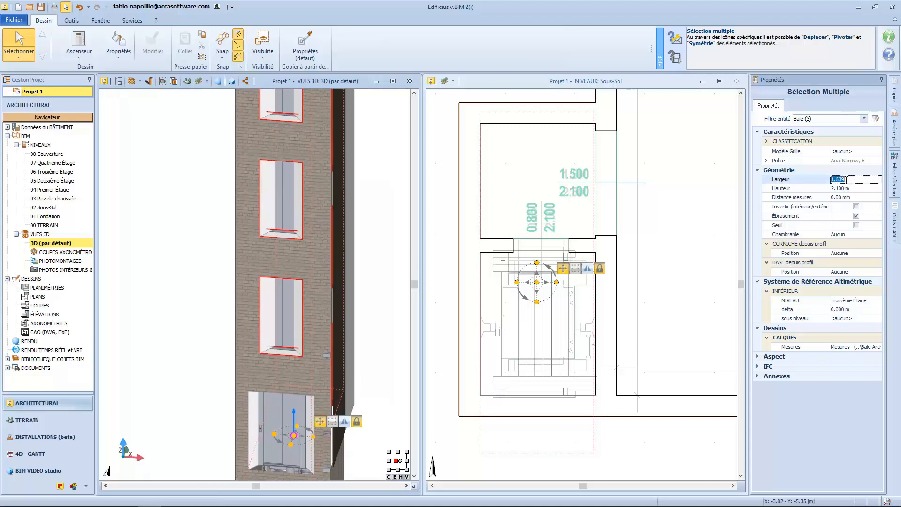
type("2.2")
key("Return")
left_click(843, 189)
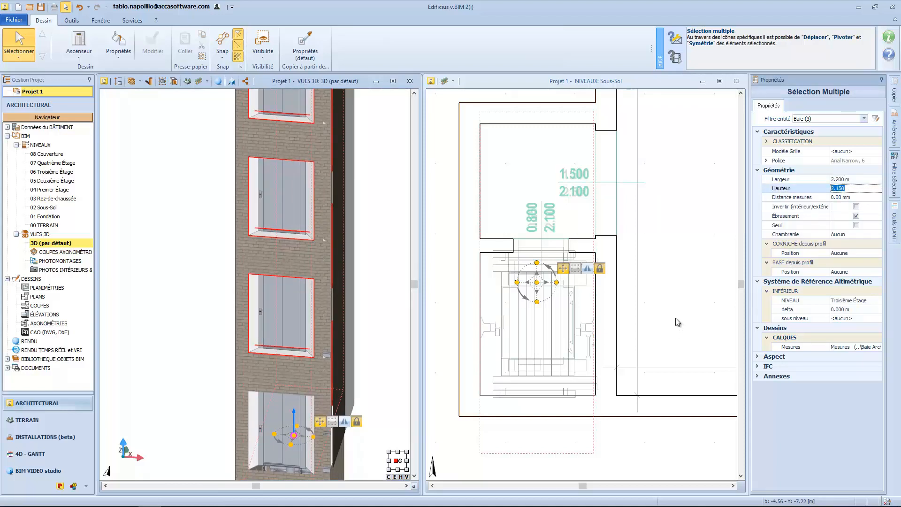
Step: Deselect the openings and show all hidden building entities again in the 3D view
middle_click_drag(400, 337, 283, 275)
key("Escape")
scroll(353, 348, "down", 4)
left_click(263, 46)
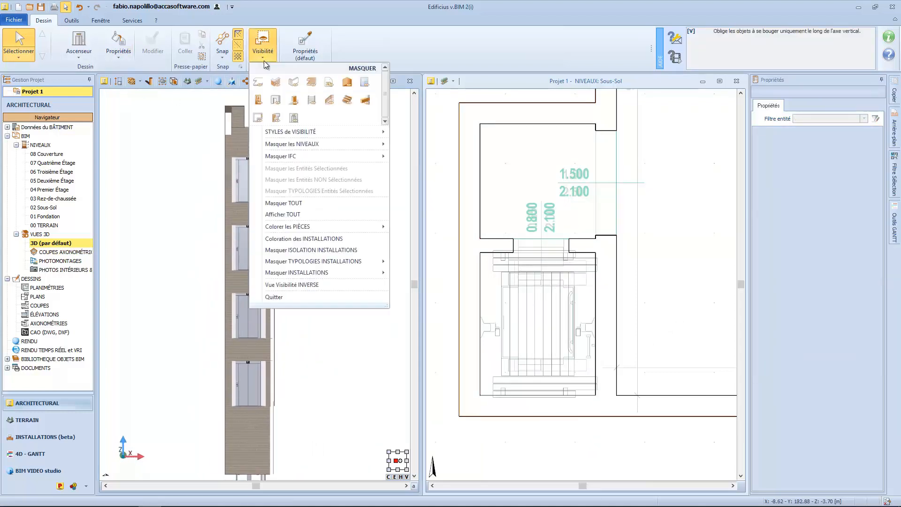
left_click(305, 214)
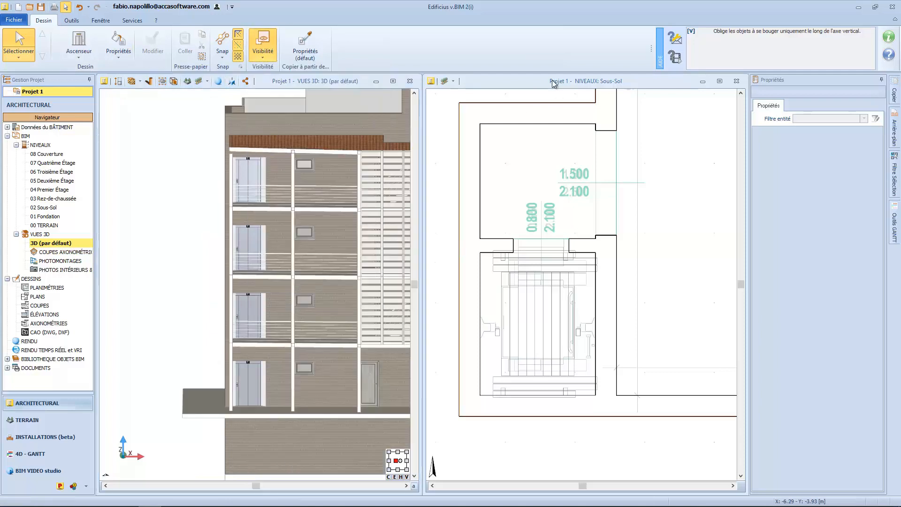
left_click(261, 56)
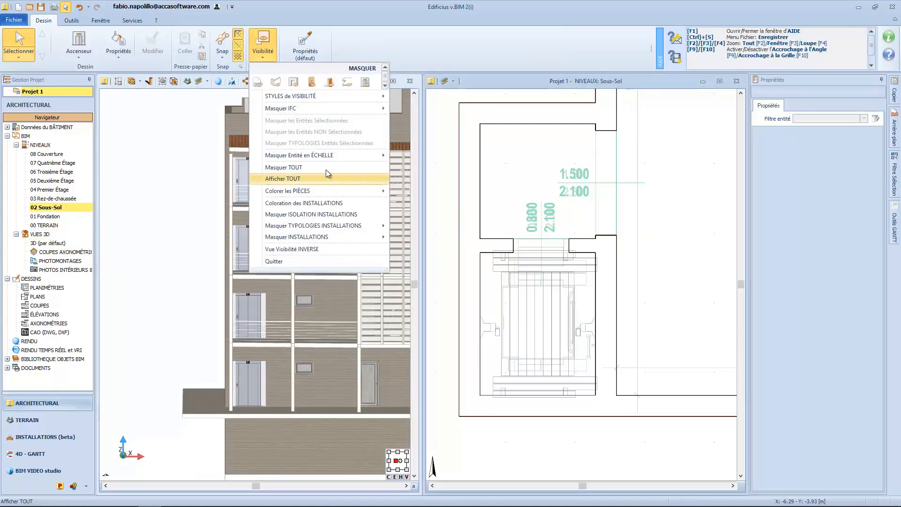
left_click(522, 82)
scroll(511, 235, "down", 5)
middle_click_drag(511, 239, 529, 291)
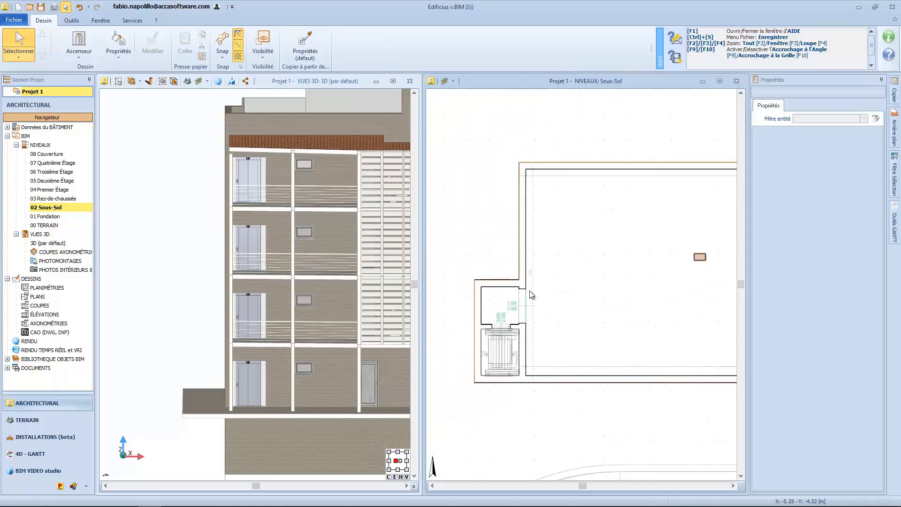
right_click_drag(195, 179, 308, 209)
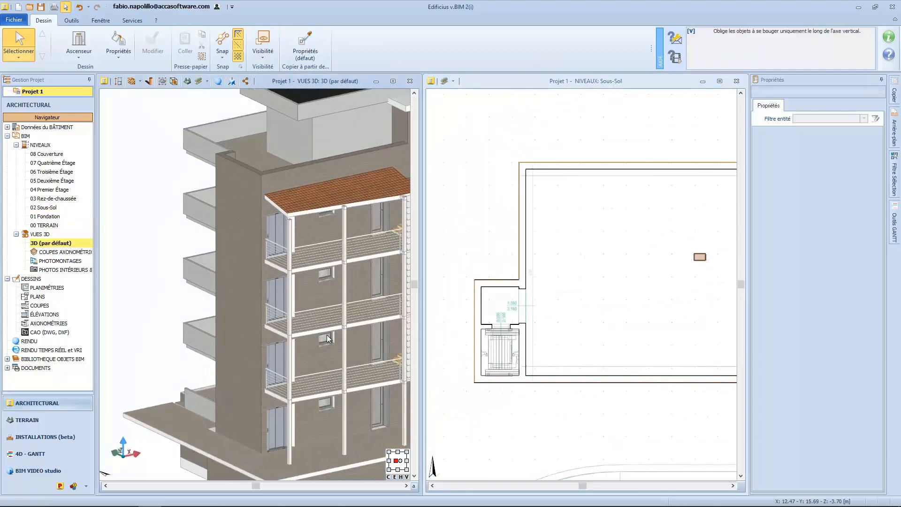
Step: On the Sous-Sol level, insert a node in the slab edge beside the lift and align it with the shaft's door wall
middle_click_drag(321, 341, 295, 280)
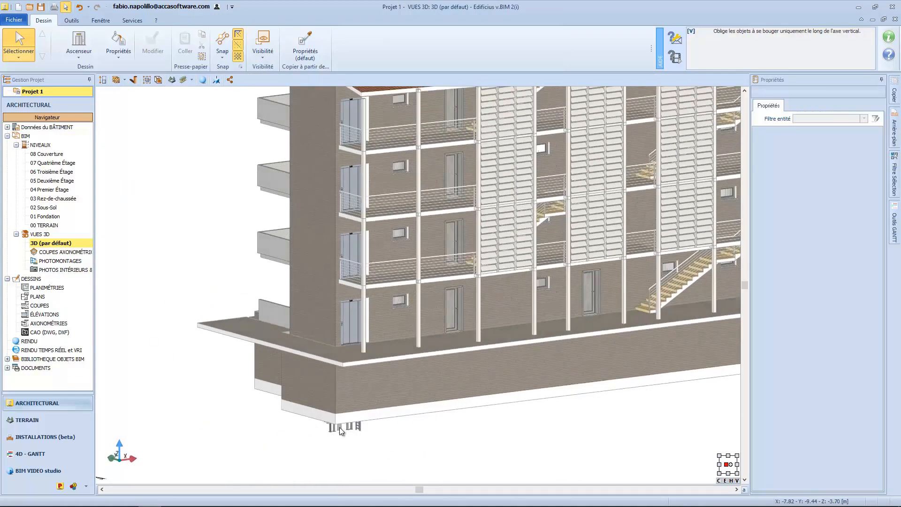
double_click(38, 208)
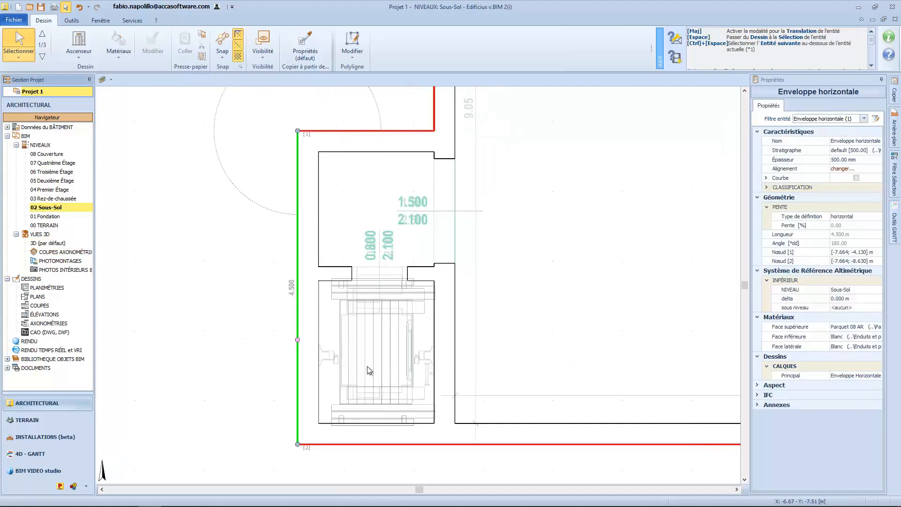
right_click(300, 300)
left_click(334, 379)
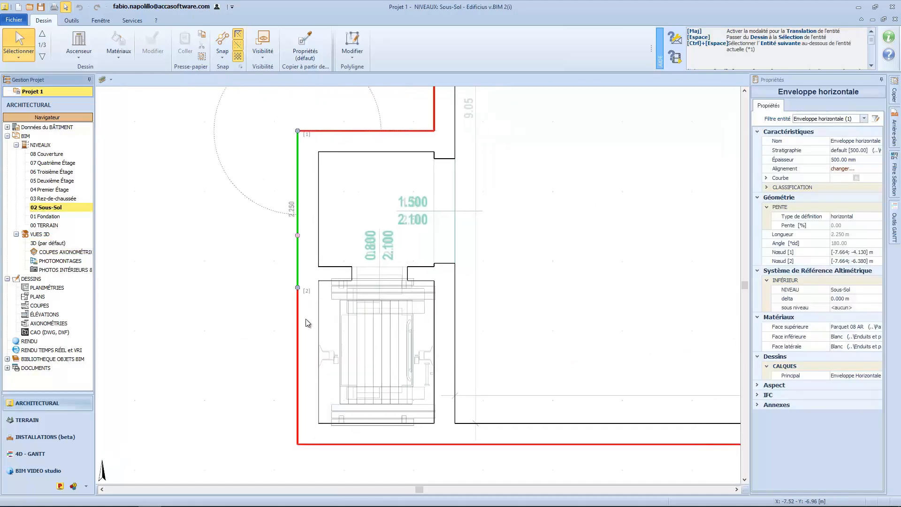
left_click(297, 266)
Step: Insert a node in the slab's long edge below the lift, and reposition the outline's nodes to cut the slab out around the shaft
right_click(334, 443)
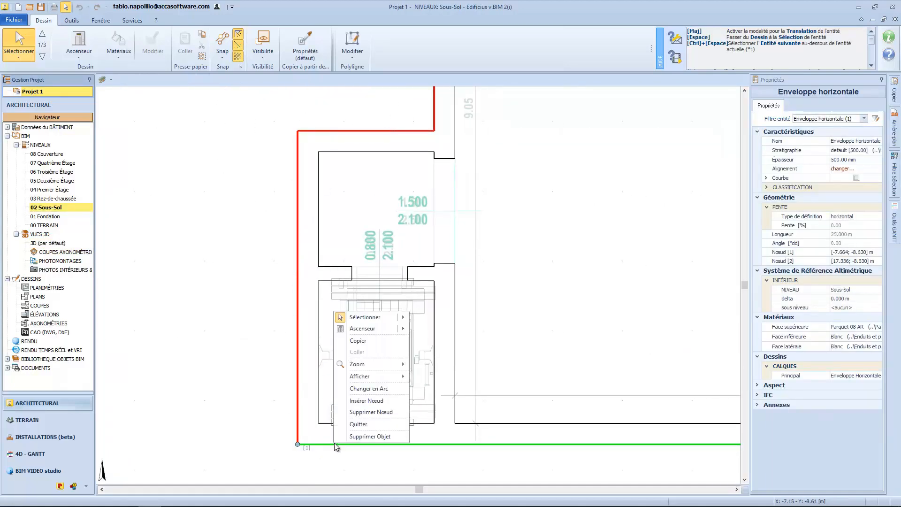
left_click(365, 404)
middle_click_drag(444, 433, 278, 426)
scroll(627, 424, "down", 3)
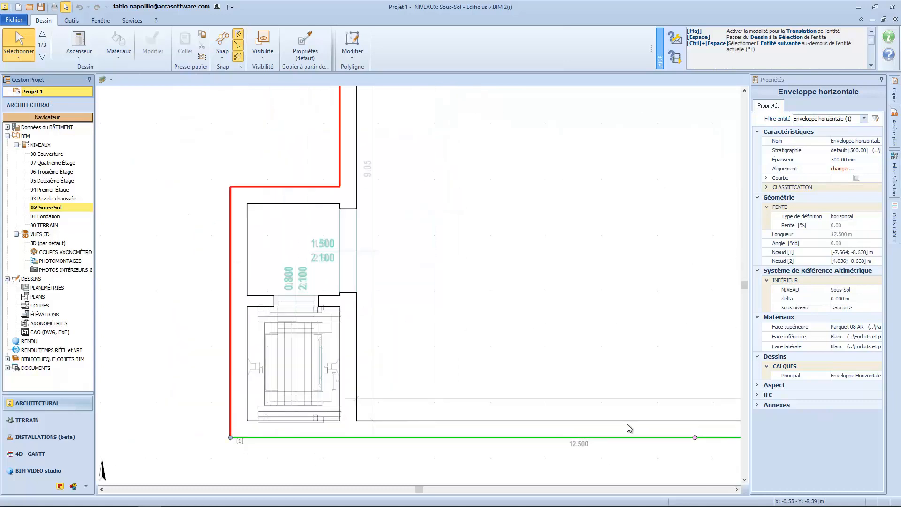
middle_click_drag(610, 416, 508, 402)
left_click(717, 417)
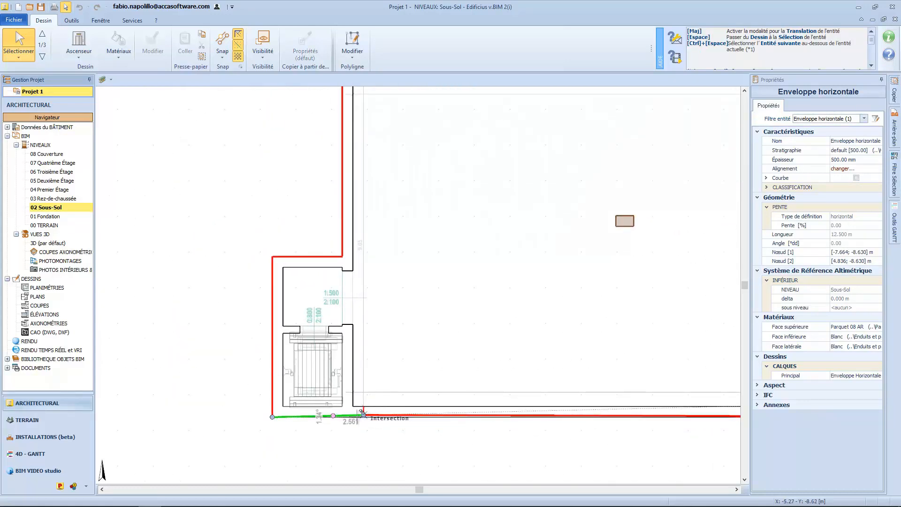
scroll(356, 417, "up", 2)
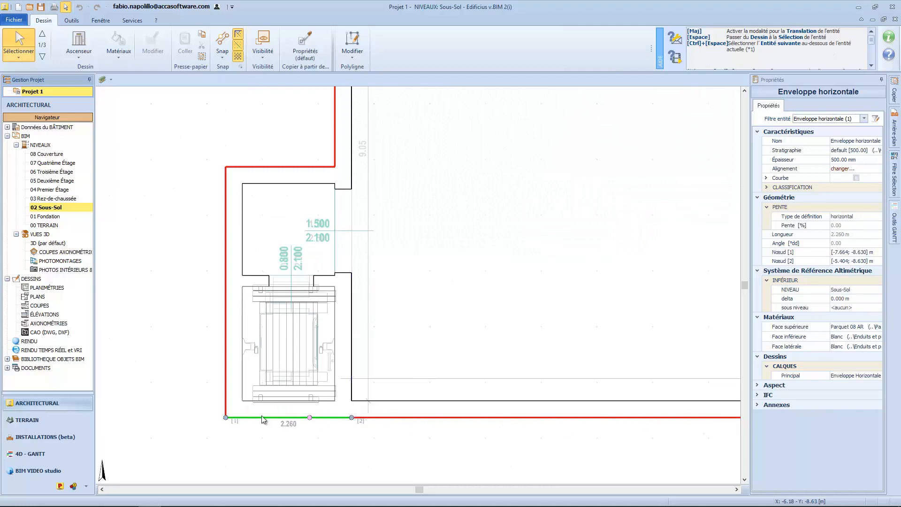
left_click(353, 417)
left_click(353, 276)
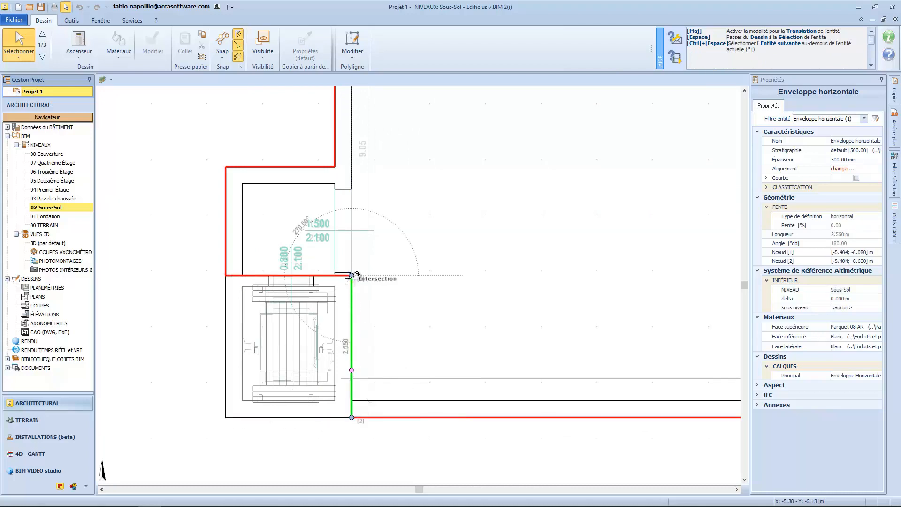
Step: Select the four lift shaft walls and copy only the selected entities to the Fondation level
middle_click_drag(295, 435, 277, 442)
left_click(248, 415)
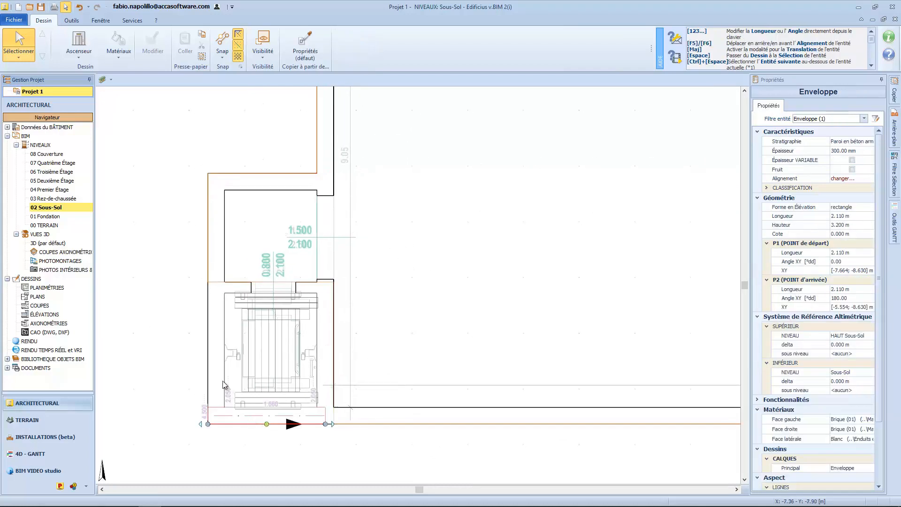
left_click(213, 367, "ctrl")
left_click(315, 291, "ctrl")
left_click(320, 325, "ctrl")
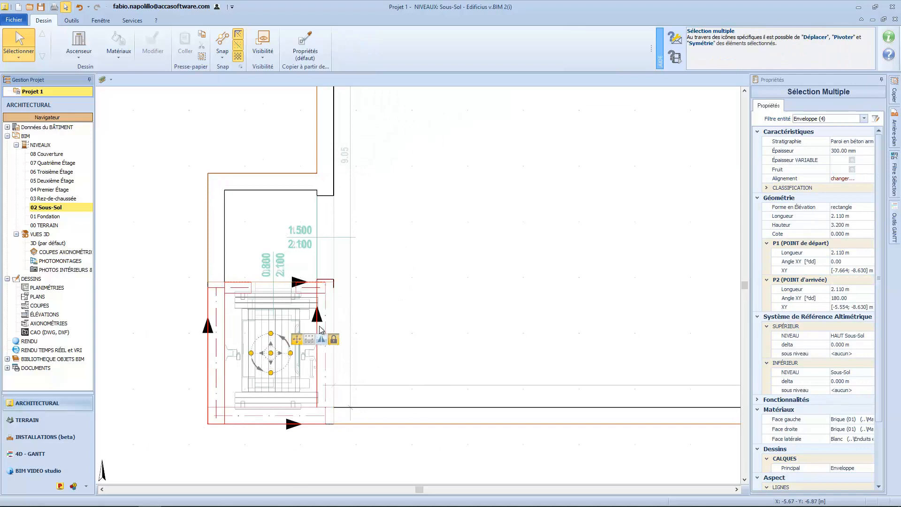
left_click(895, 94)
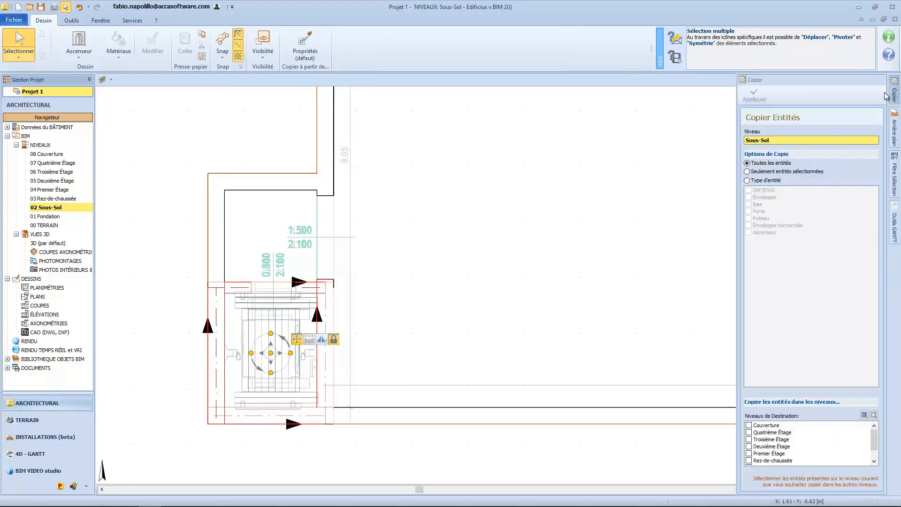
left_click(747, 171)
scroll(863, 460, "down", 1)
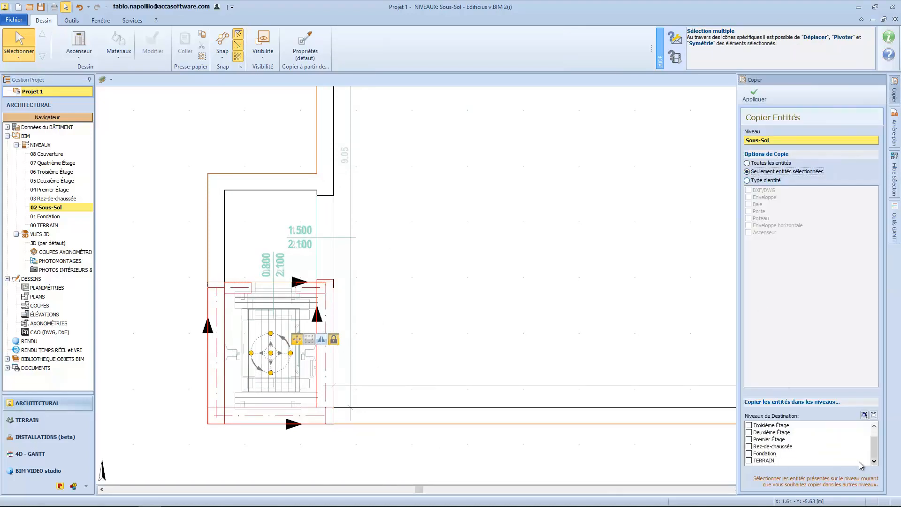
left_click(862, 453)
left_click(755, 99)
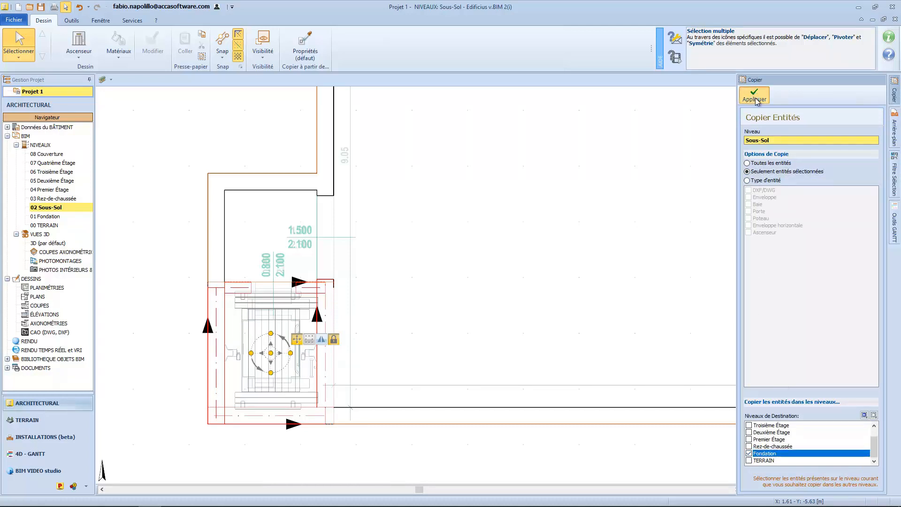
Step: On the Fondation level, draw a rectangular Enveloppe horizontale along the outer corners of the copied lift shaft walls
left_click(45, 216)
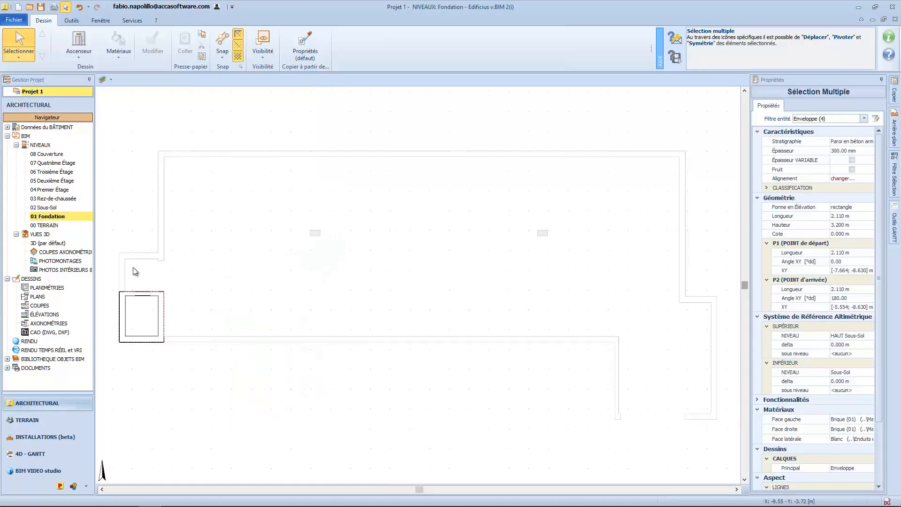
left_click(79, 56)
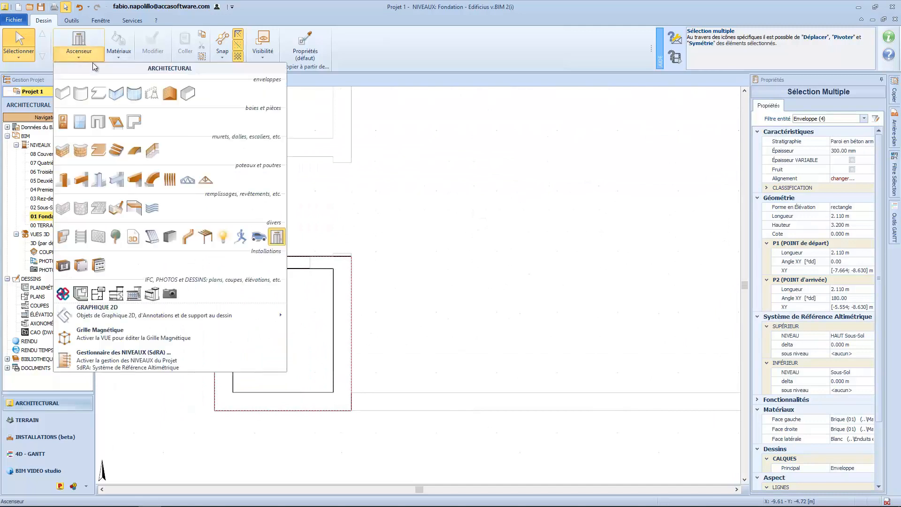
left_click(116, 95)
left_click(215, 411)
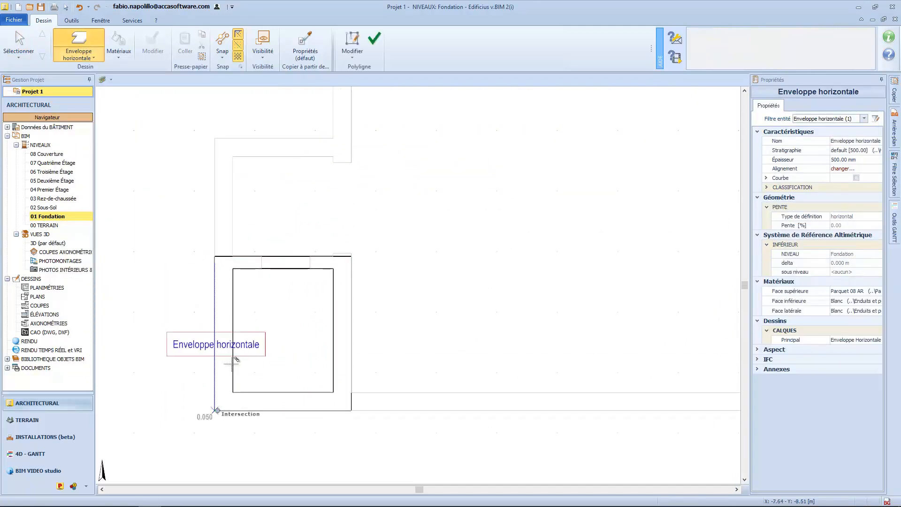
left_click(214, 256)
left_click(351, 257)
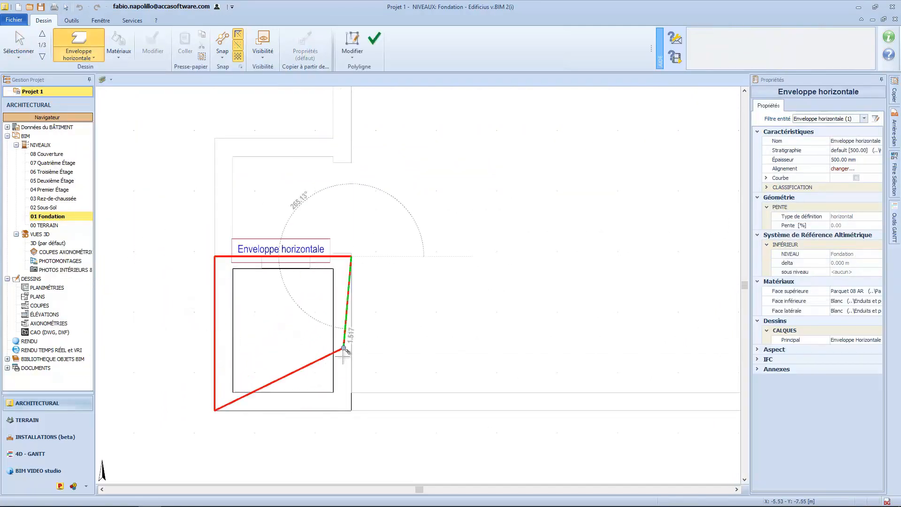
left_click(351, 410)
right_click(298, 378)
left_click(342, 459)
middle_click_drag(285, 376, 295, 388)
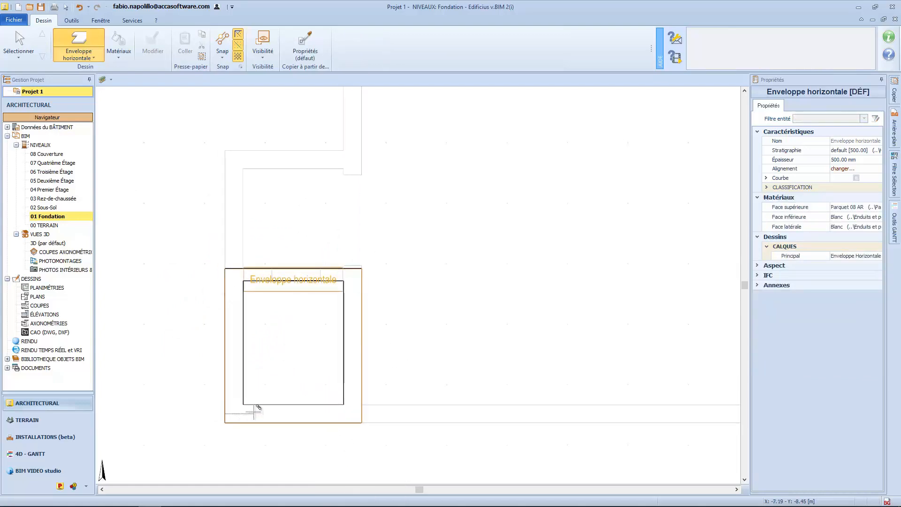
Step: In the 3D view, lower the lift pit slab by setting its delta to -0.550 m
left_click(51, 242)
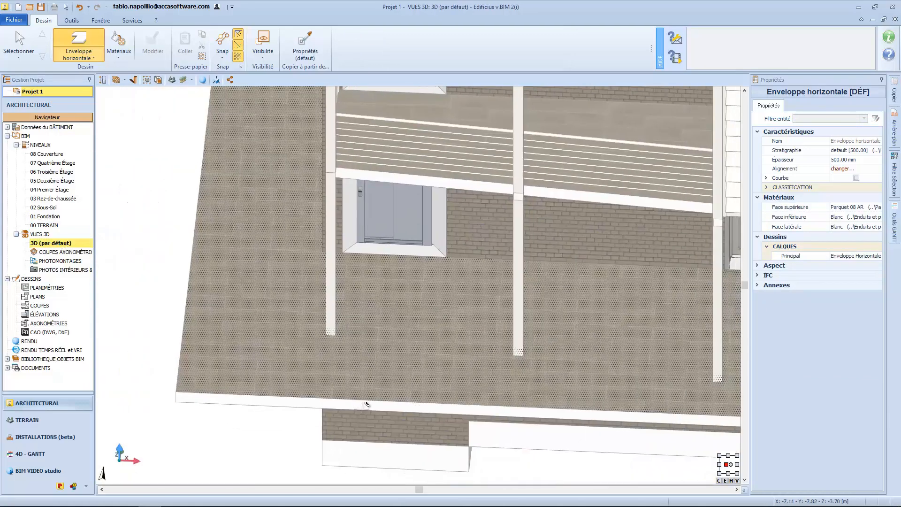
scroll(366, 405, "down", 5)
key("Escape")
middle_click_drag(412, 426, 486, 384)
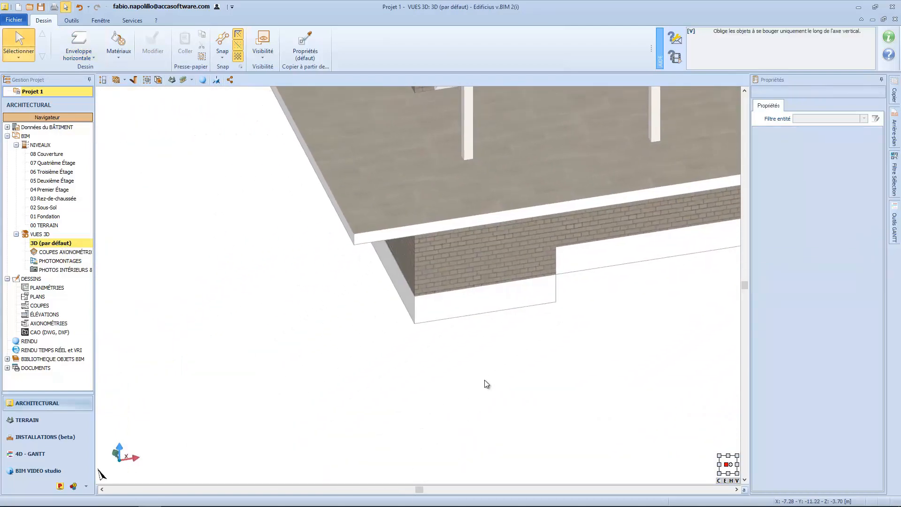
scroll(483, 364, "up", 6)
scroll(408, 402, "up", 2)
left_click(441, 369)
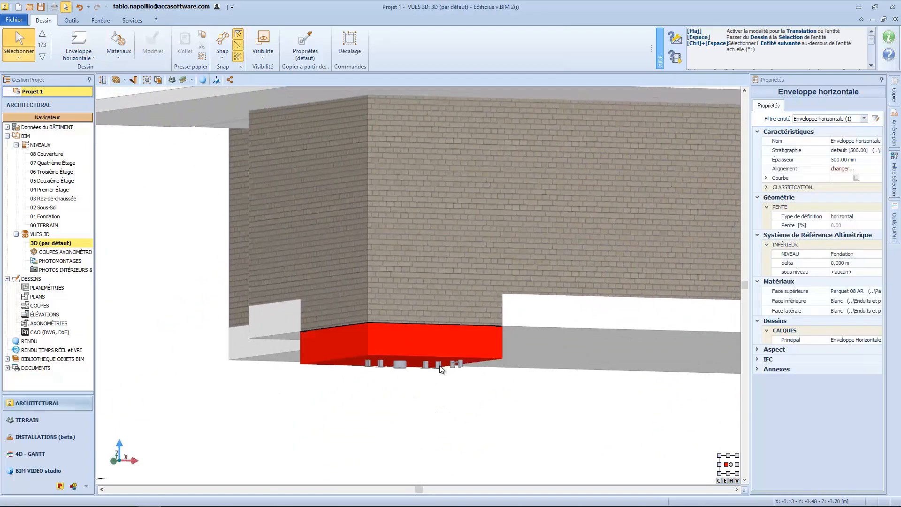
left_click(840, 264)
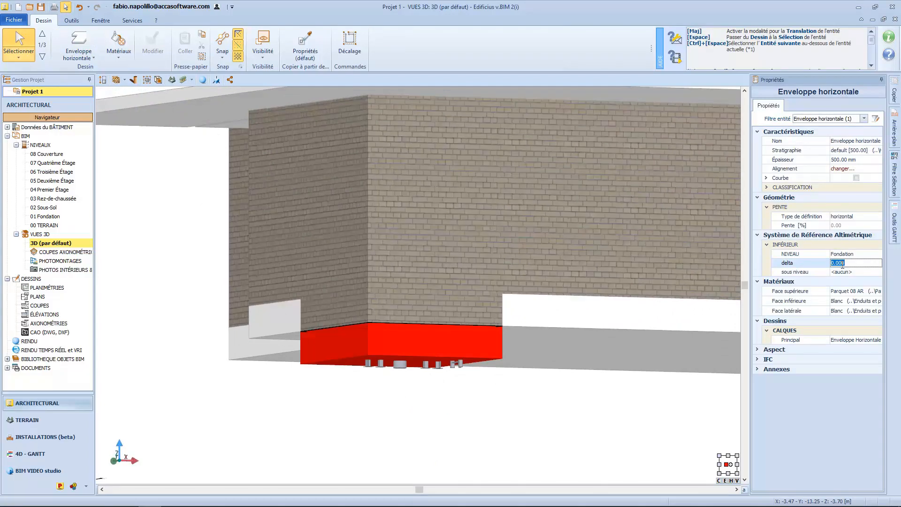
key("Return")
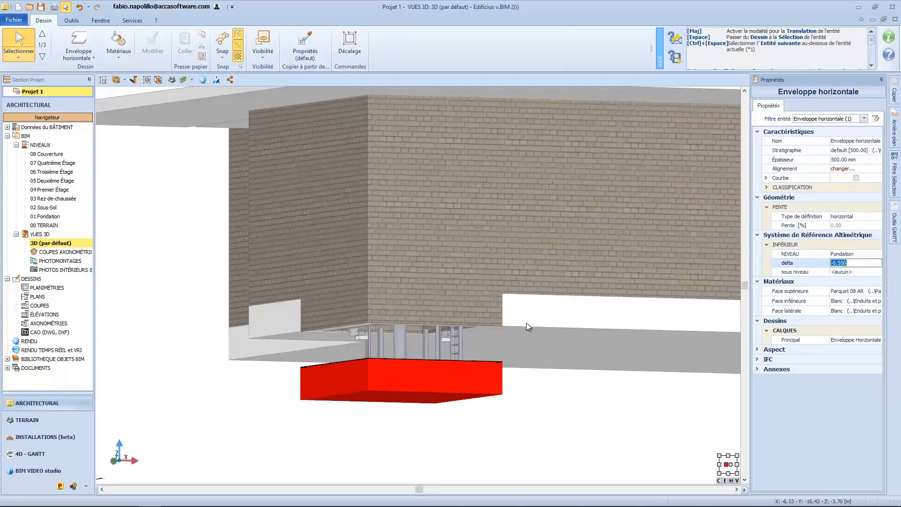
Step: Select the four foundation-level lift pit walls and extend them down to the pit slab with a negative lower delta
middle_click_drag(393, 366, 414, 342)
left_click(382, 289)
left_click(396, 306, "ctrl")
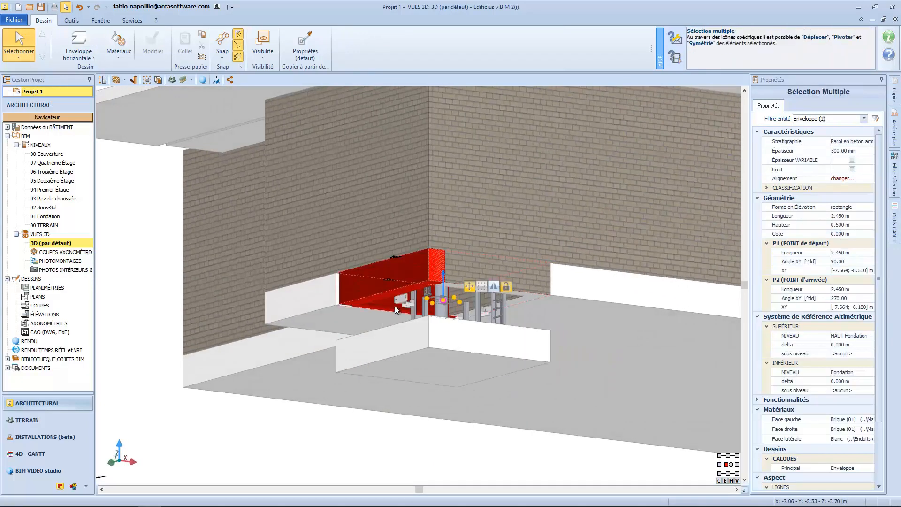
left_click(502, 317, "ctrl")
scroll(510, 307, "up", 3)
left_click(514, 288, "ctrl")
scroll(515, 292, "down", 3)
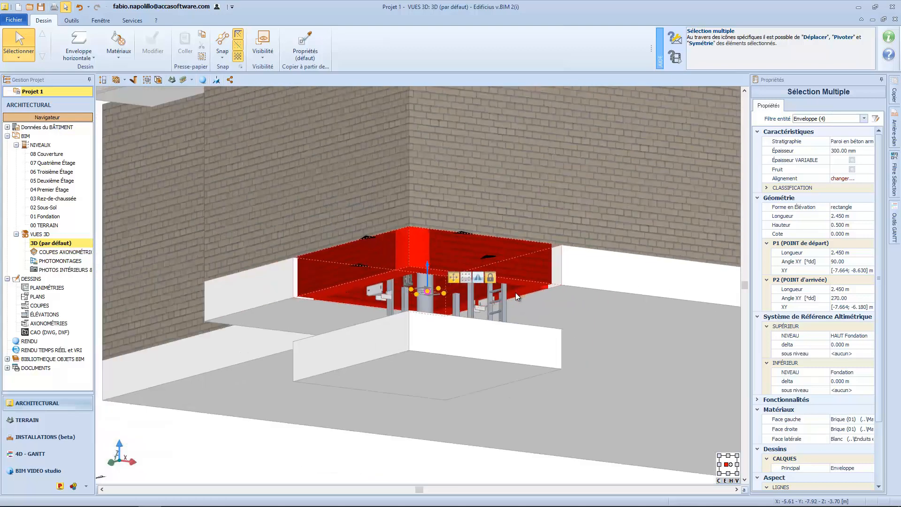
left_click(843, 382)
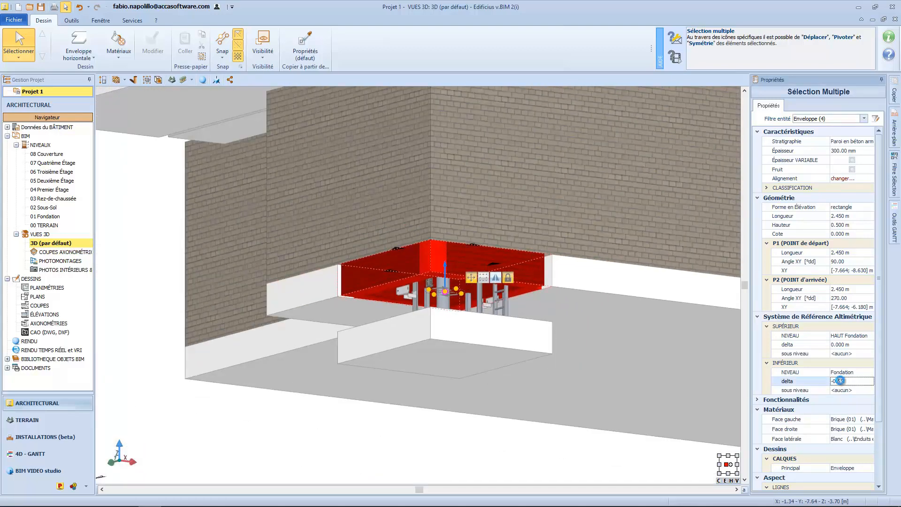
left_click(449, 437)
Step: Apply the Brique (01) material to the white wall ends beside the lift doors on the tower's floors
middle_click_drag(445, 432, 450, 439)
scroll(451, 438, "down", 6)
middle_click_drag(472, 380, 451, 408)
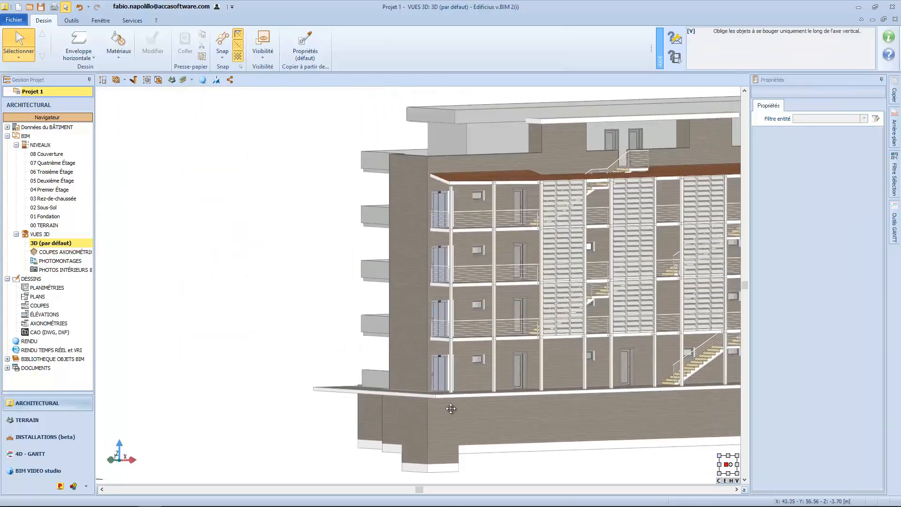
scroll(397, 297, "up", 6)
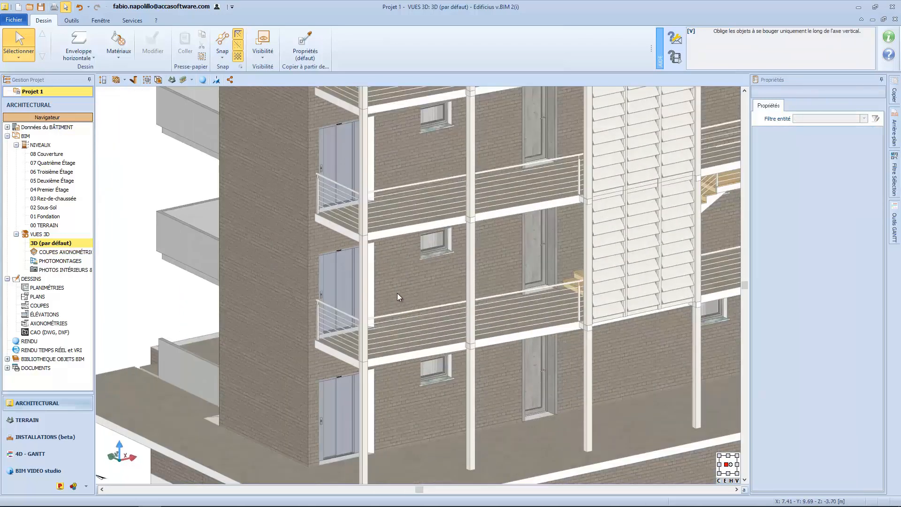
left_click(118, 42)
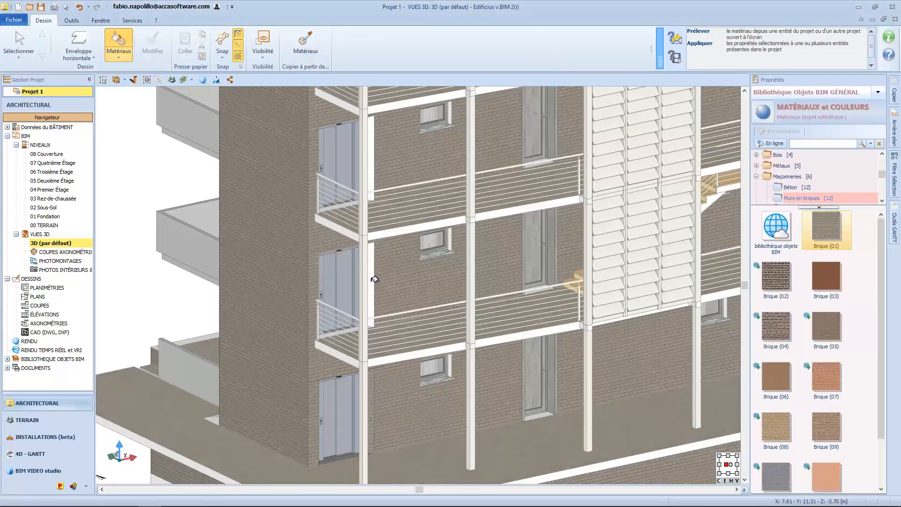
scroll(356, 260, "up", 2)
scroll(359, 249, "down", 3)
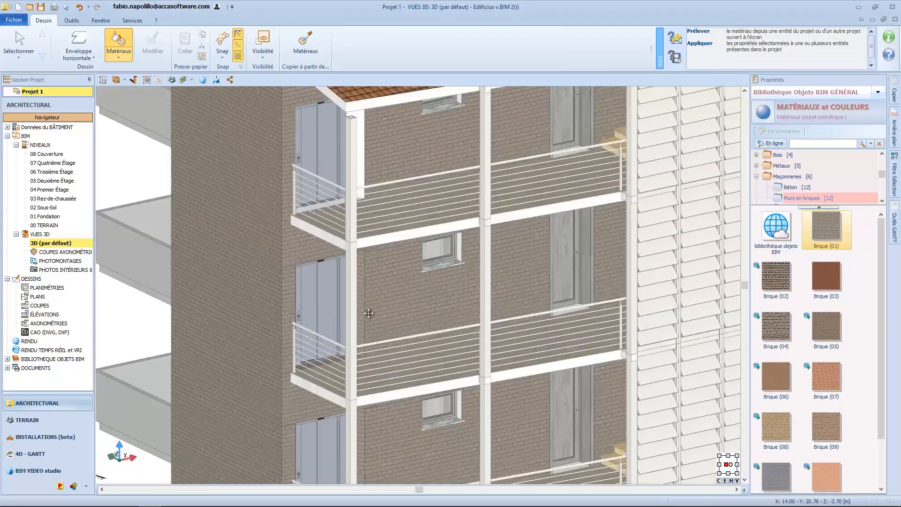
scroll(386, 250, "down", 5)
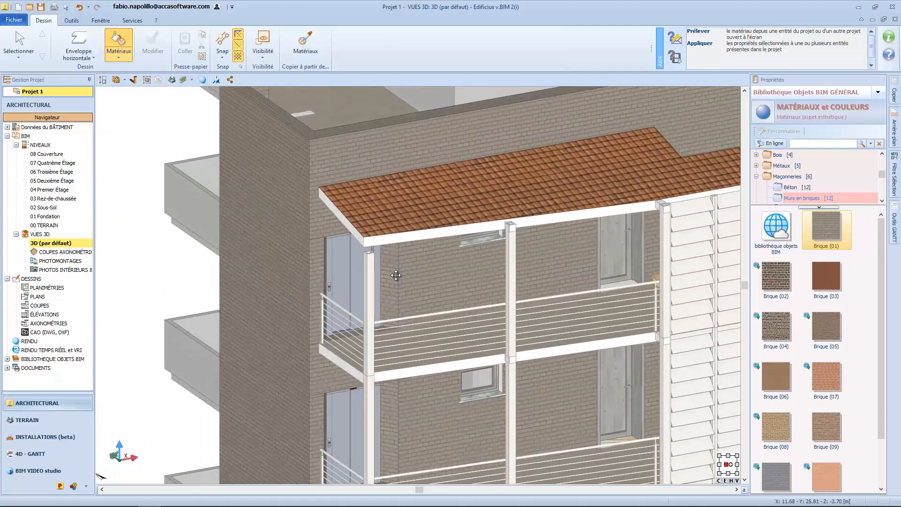
key("Escape")
scroll(503, 371, "down", 3)
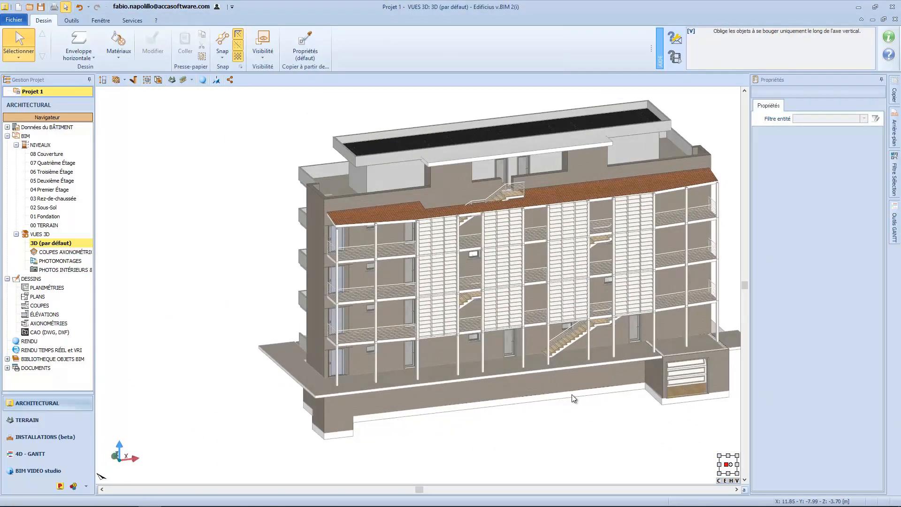
Step: Switch to the TERRAIN environment and make 00 RELEVÉ the active level
left_click(26, 420)
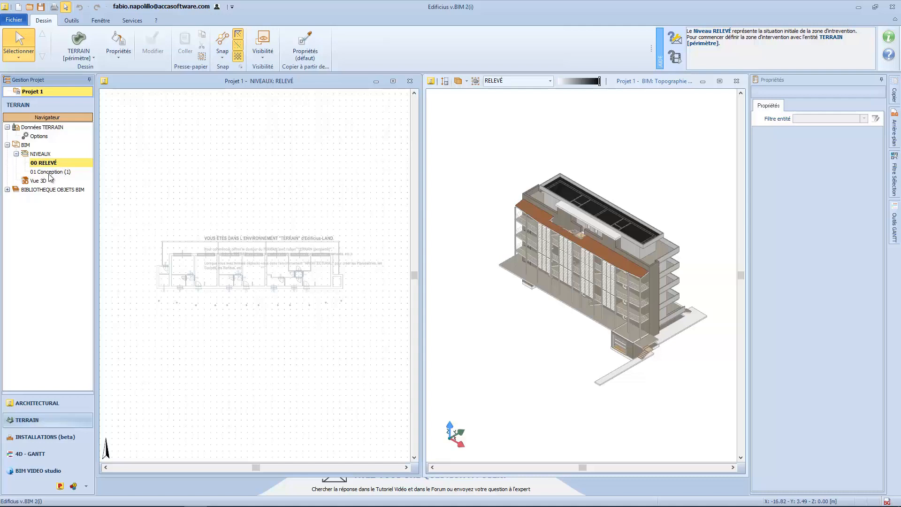
right_click(65, 175)
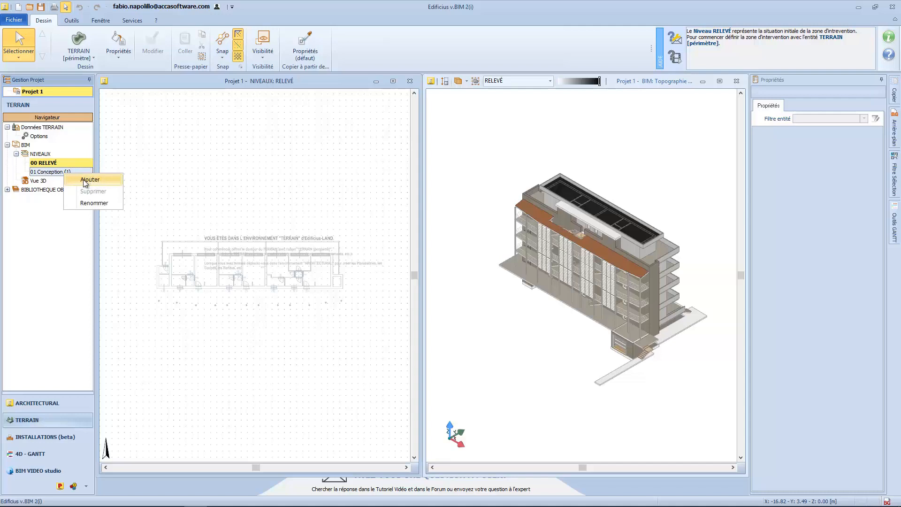
left_click(66, 165)
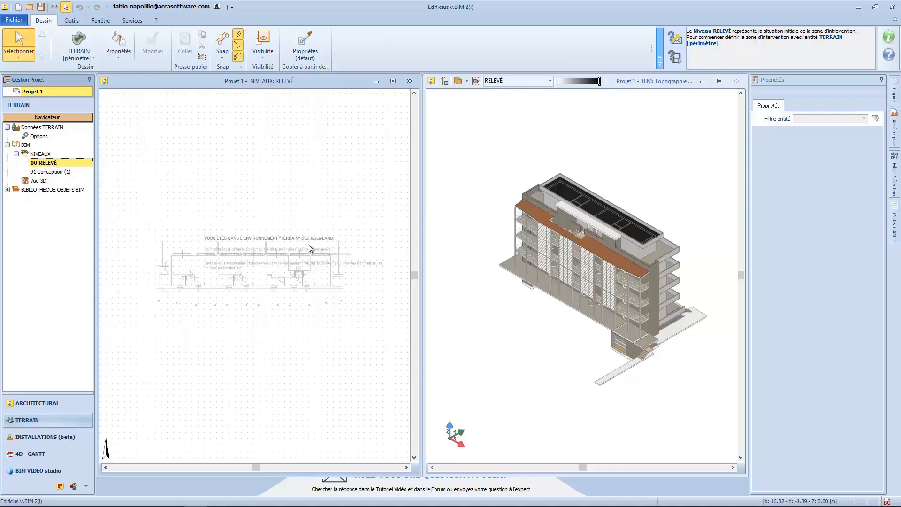
Step: Draw a four-corner terrain perimeter with rounded edges around the building plan, about 73 m wide
left_click(75, 55)
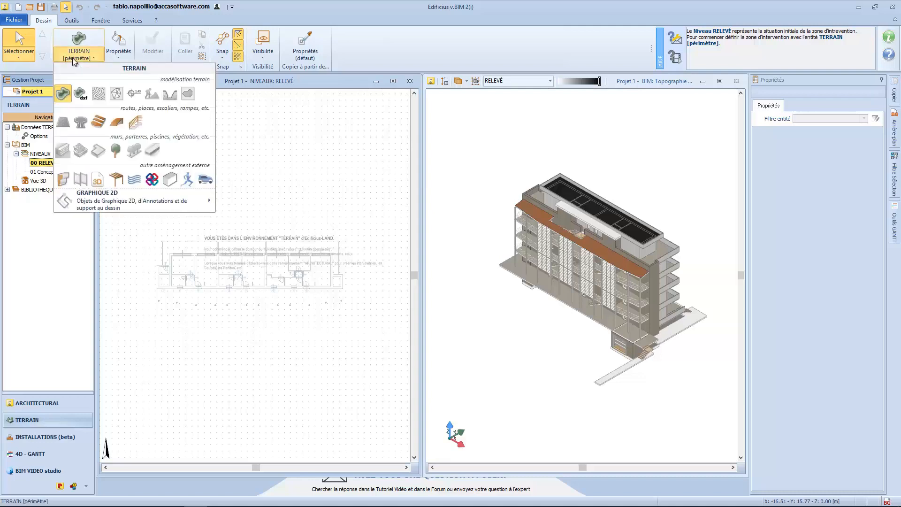
left_click(62, 93)
scroll(235, 244, "down", 3)
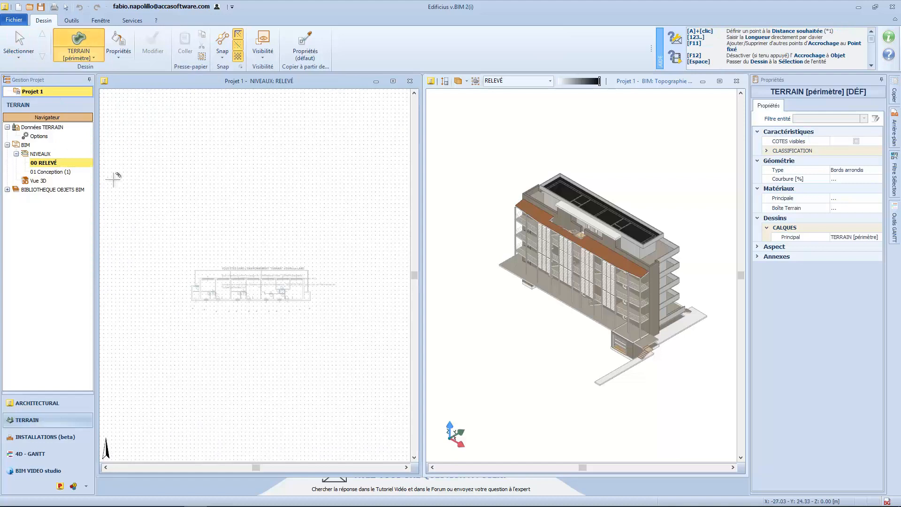
left_click(114, 195)
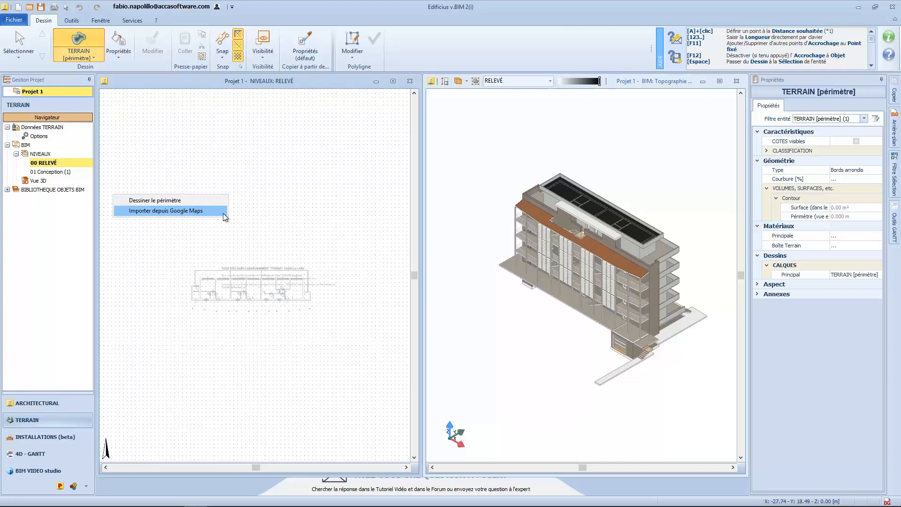
left_click(190, 203)
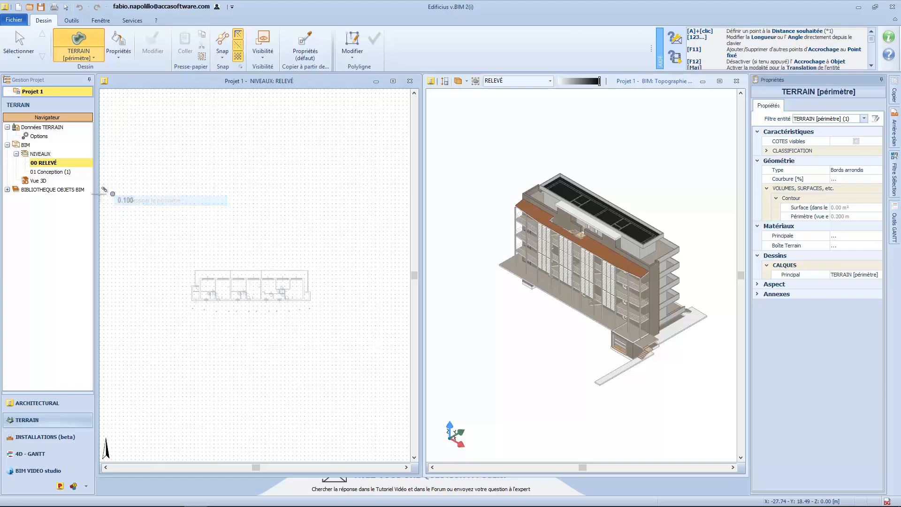
left_click(113, 390)
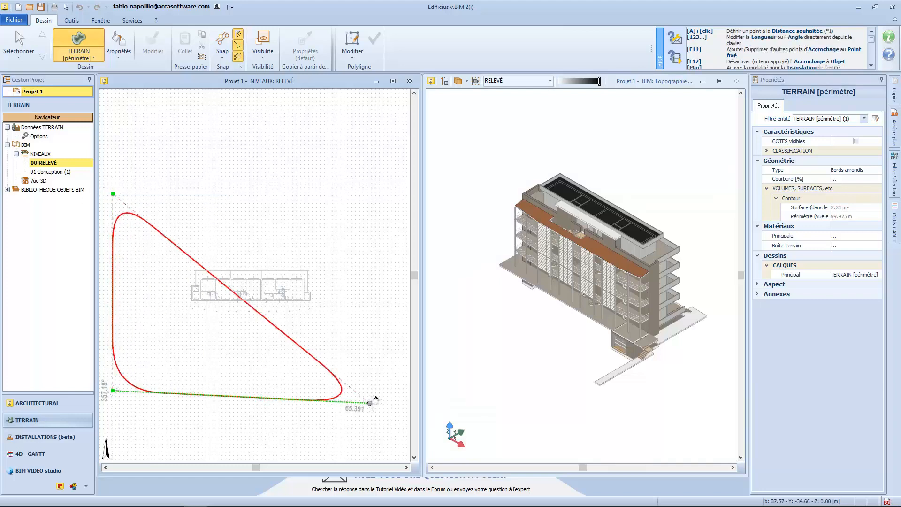
left_click(400, 390)
left_click(400, 193)
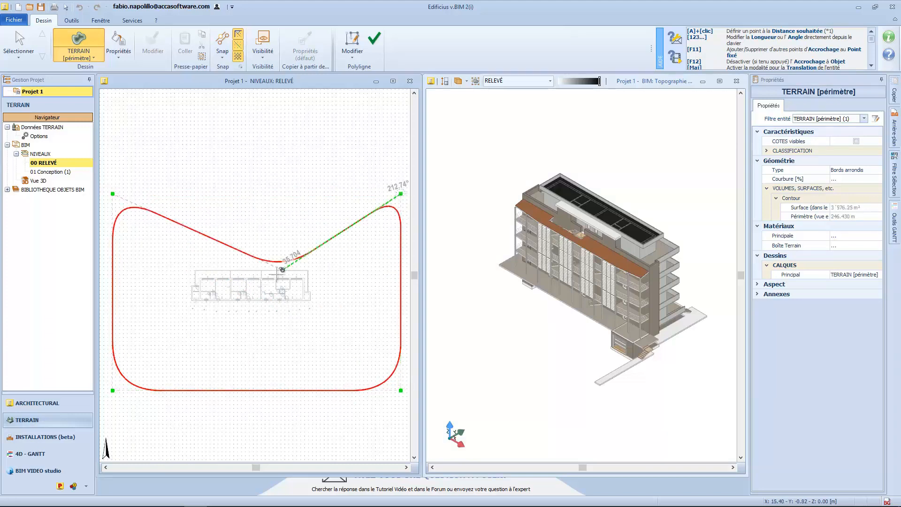
right_click(299, 165)
left_click(320, 224)
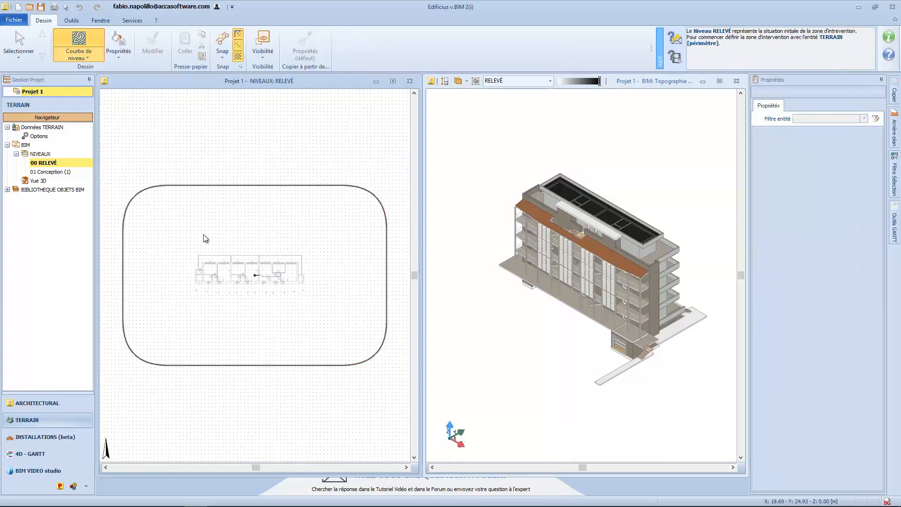
Step: Try the Polyligne geometry type on the terrain perimeter, then return it to Bords arrondis
left_click(165, 185)
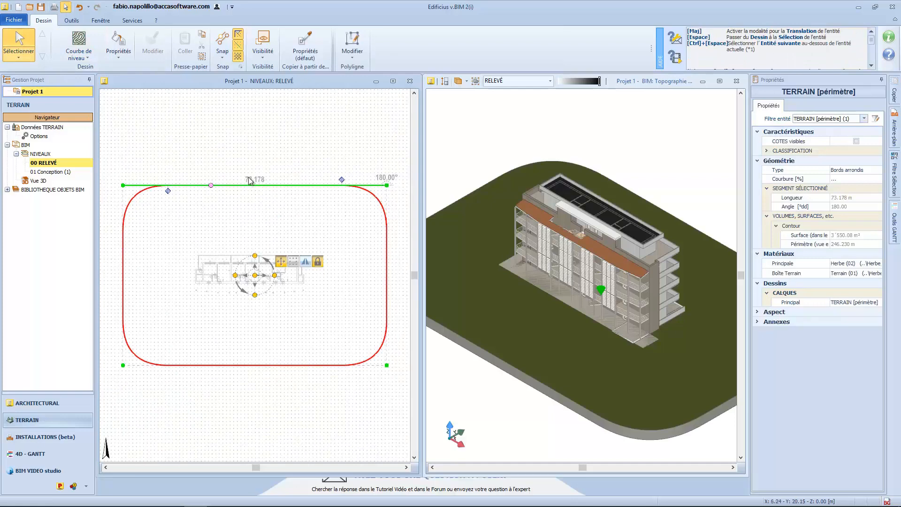
left_click(862, 174)
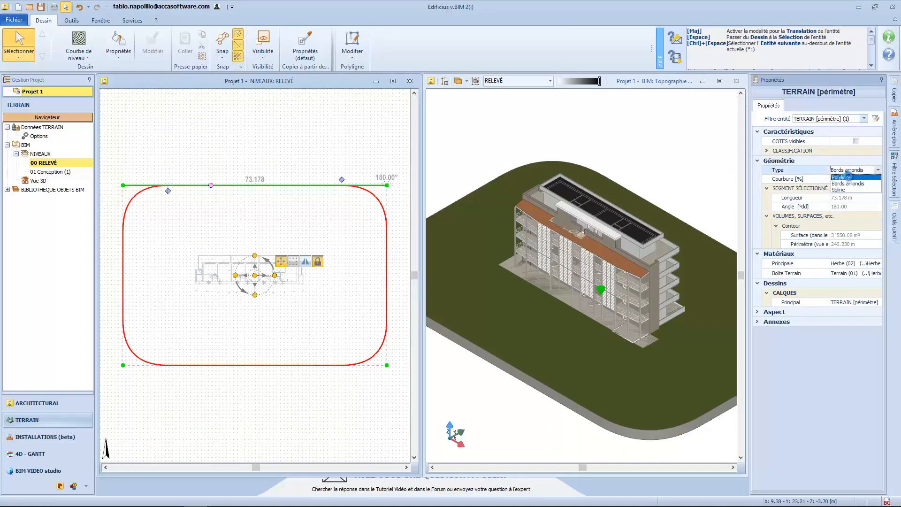
left_click(850, 184)
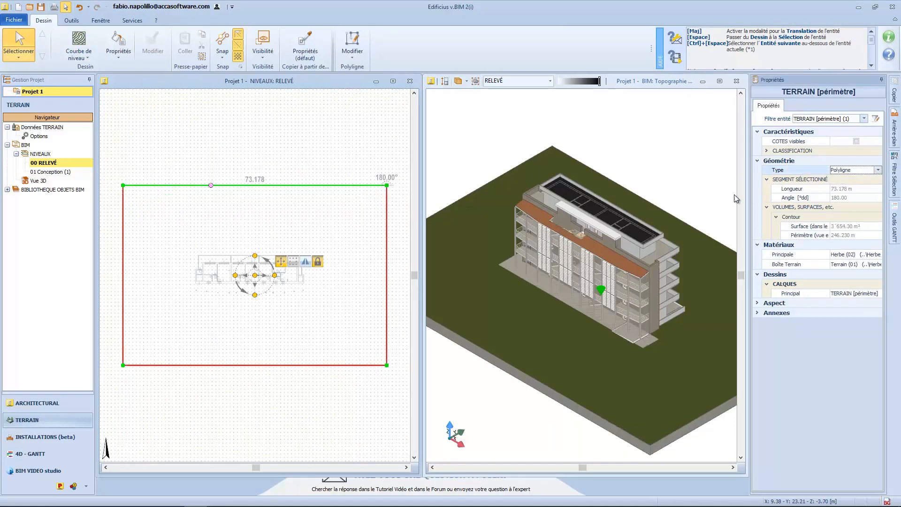
left_click(877, 170)
left_click(850, 184)
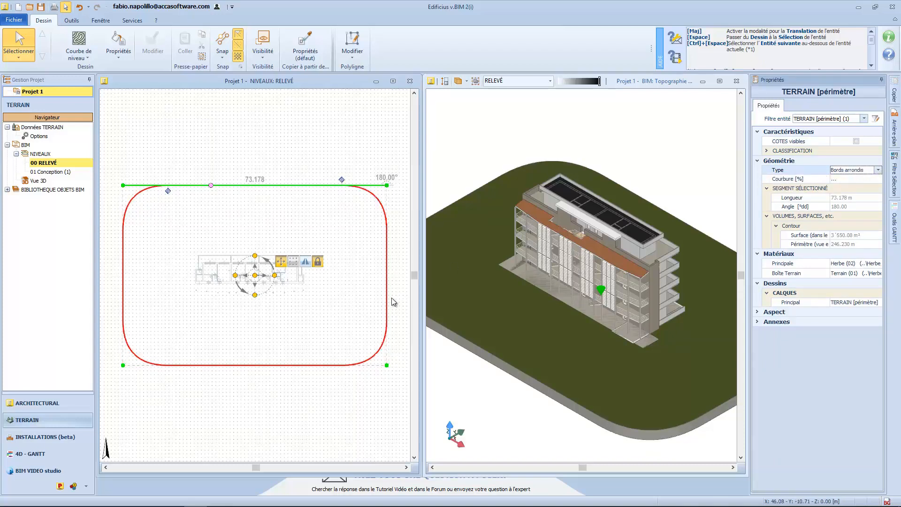
left_click(359, 267)
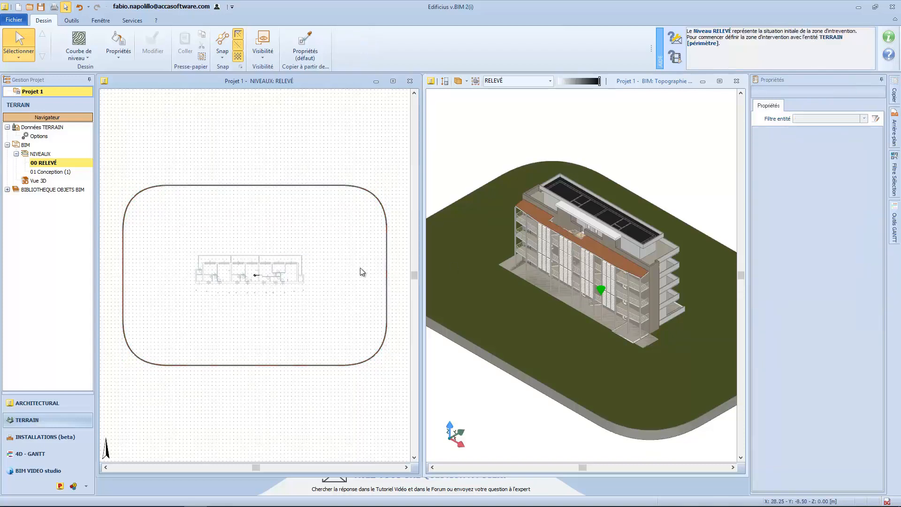
Step: Display the Rez-de-chaussée level and its Dessin DXF/DWG entities as background in the RELEVÉ level
left_click(894, 132)
left_click(756, 197)
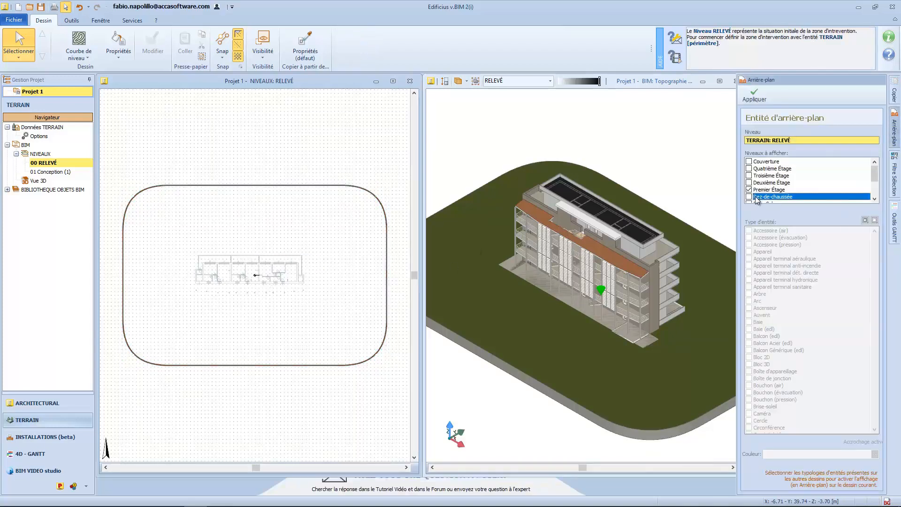
left_click_drag(877, 239, 871, 269)
left_click(749, 372)
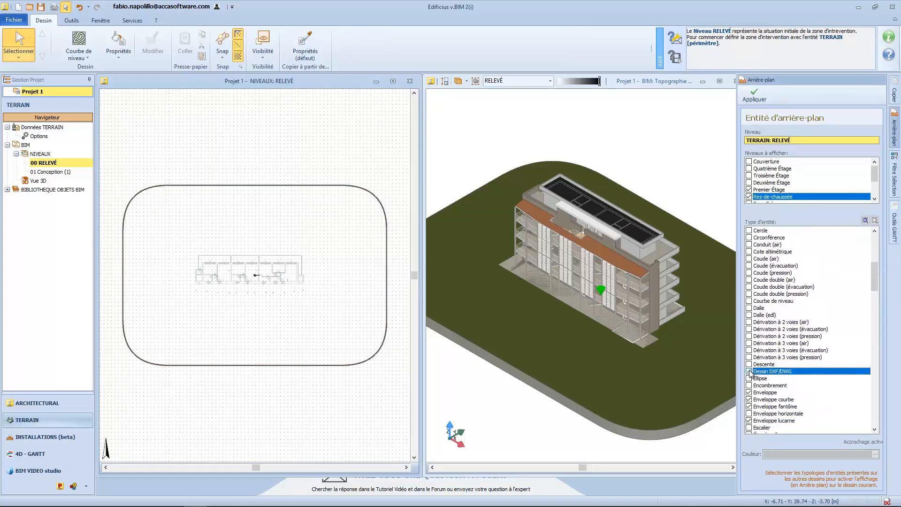
left_click(747, 99)
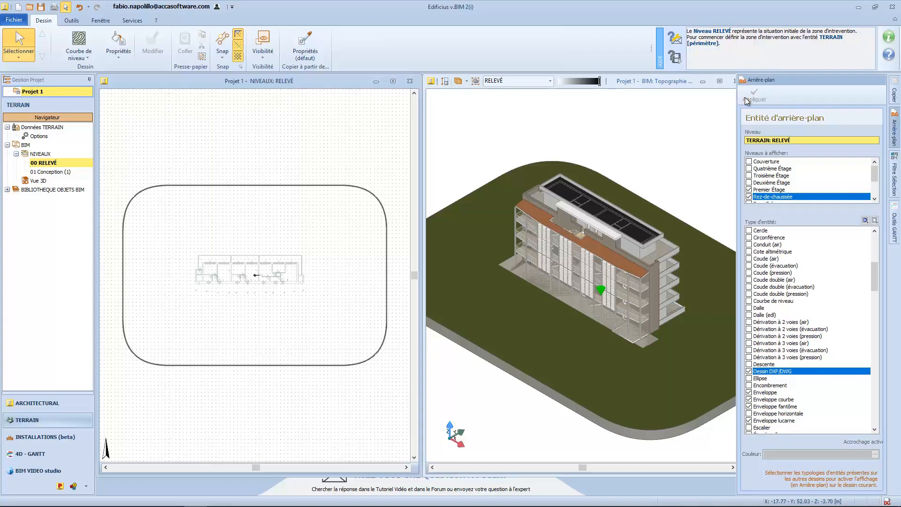
Step: Move the terrain perimeter's southern edge outward to leave more ground beyond the access ramp drawing
left_click(296, 364)
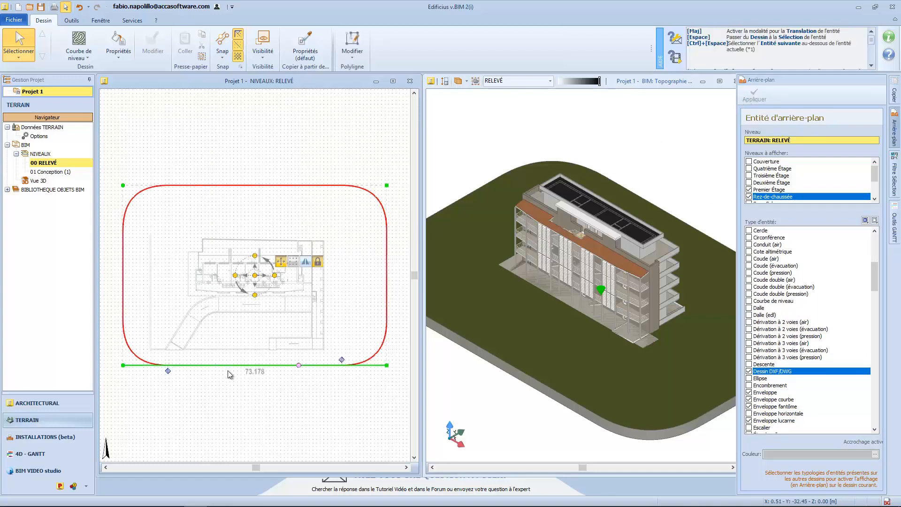
left_click_drag(296, 364, 296, 404)
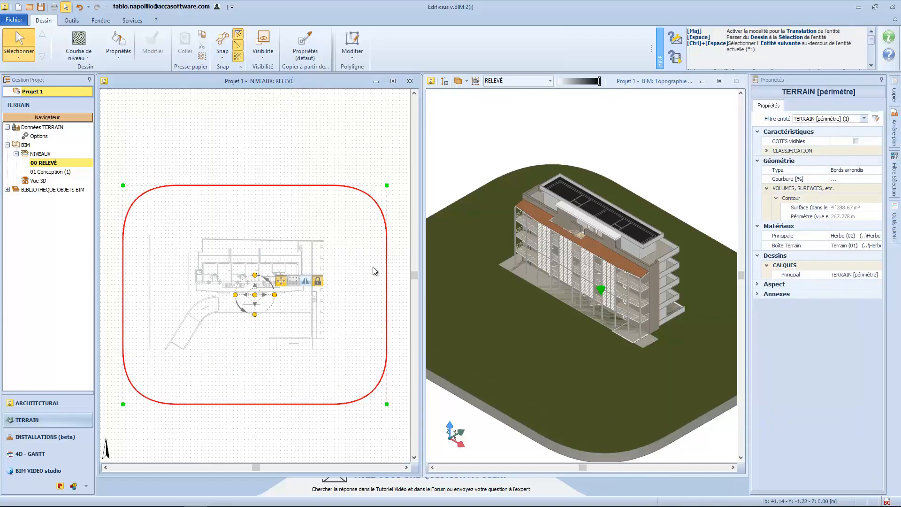
left_click(346, 336)
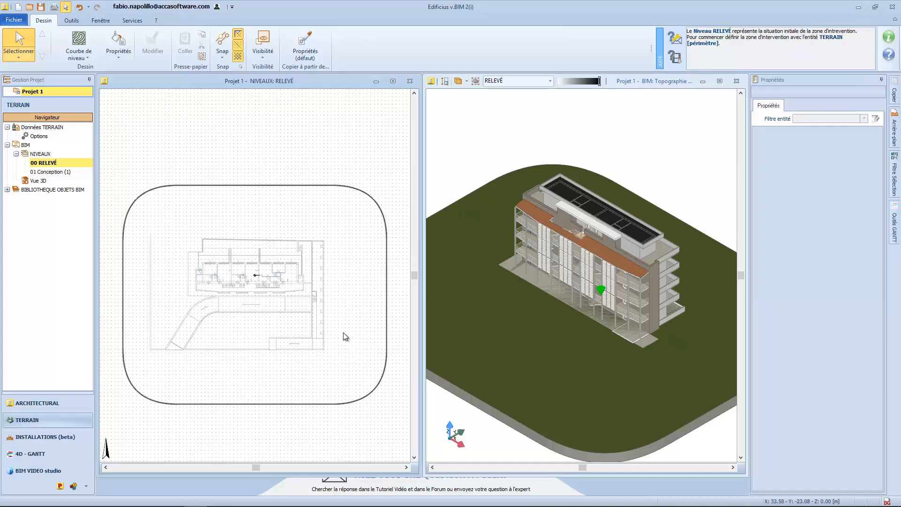
Step: Draw a straight north-south contour line about 75 m long across the terrain, east of the site drawing
left_click(79, 43)
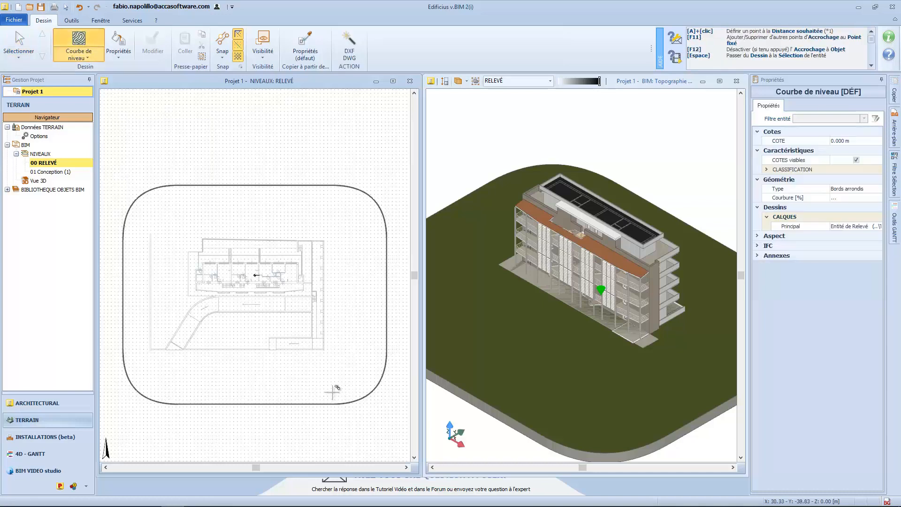
left_click(355, 429)
left_click(354, 159)
right_click(348, 122)
left_click(376, 201)
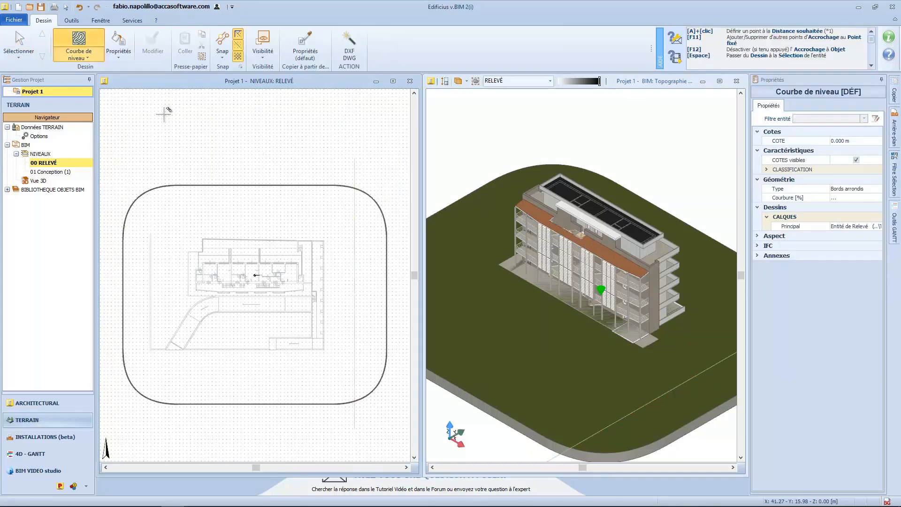
Step: Set the COTE of the easternmost contour line to -5.000 m
left_click(19, 43)
left_click(355, 282)
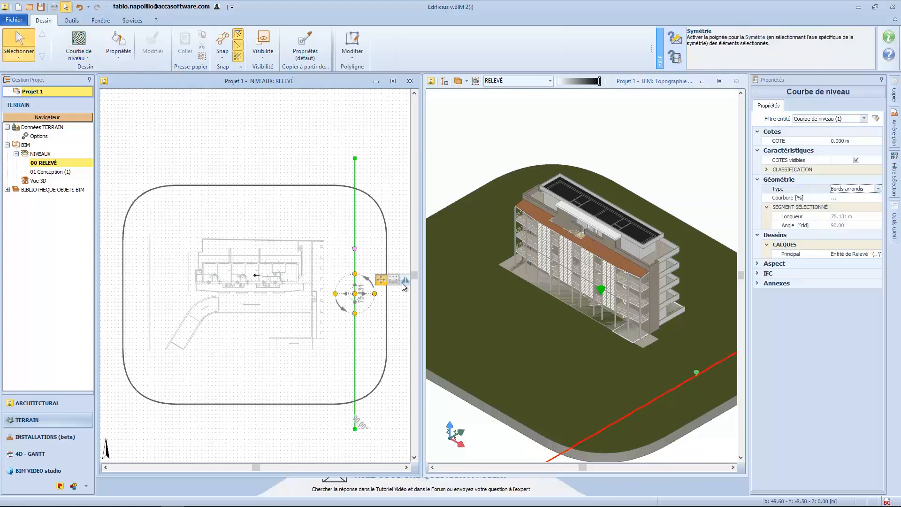
left_click(853, 140)
key("Return")
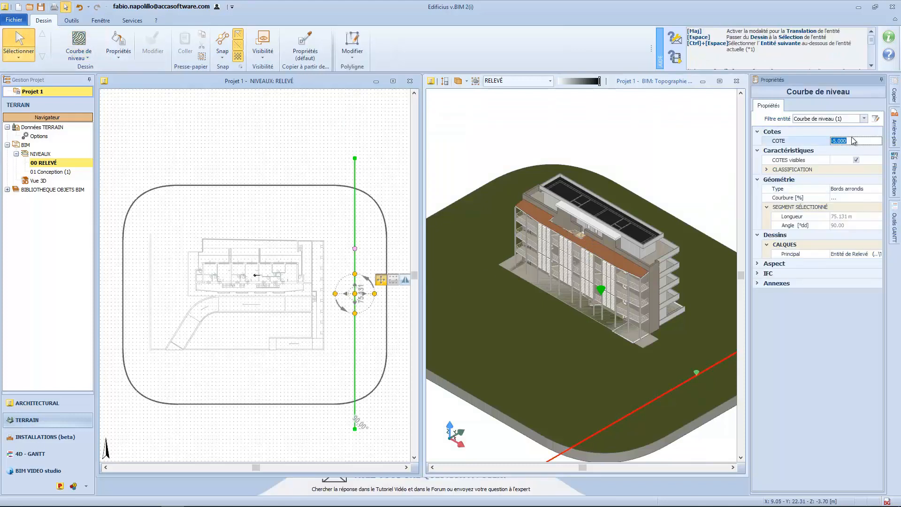
Step: Draw a north-south contour line about 73 m long along the site's eastern boundary and set its COTE to 0.000 m
left_click(324, 424)
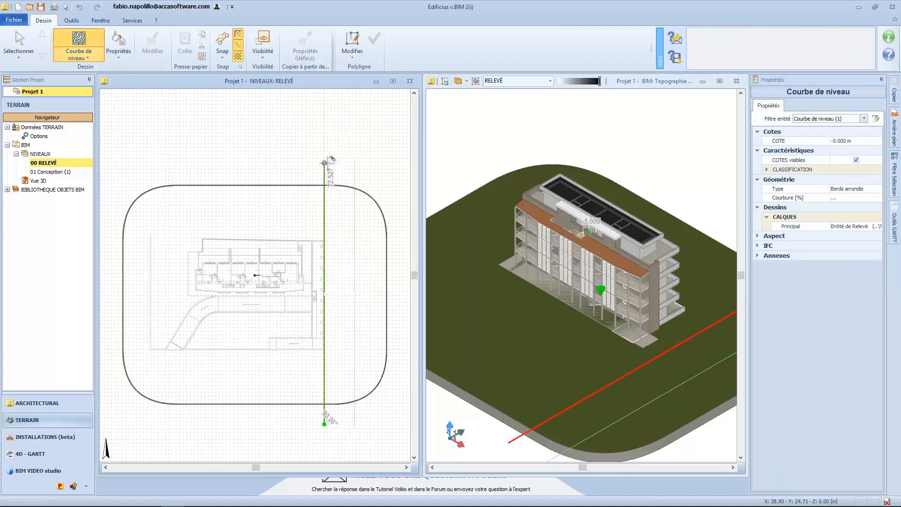
right_click(360, 299)
left_click(331, 211)
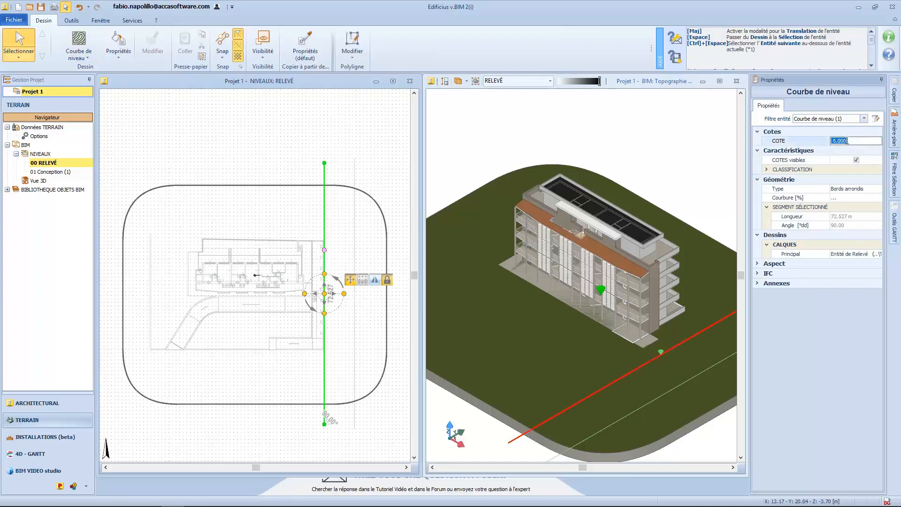
middle_click_drag(653, 429, 599, 401)
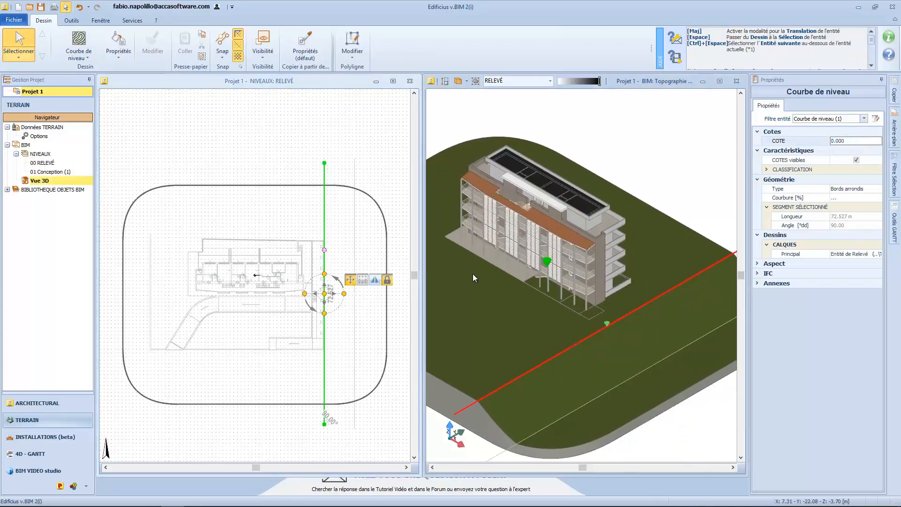
middle_click_drag(547, 353, 593, 377)
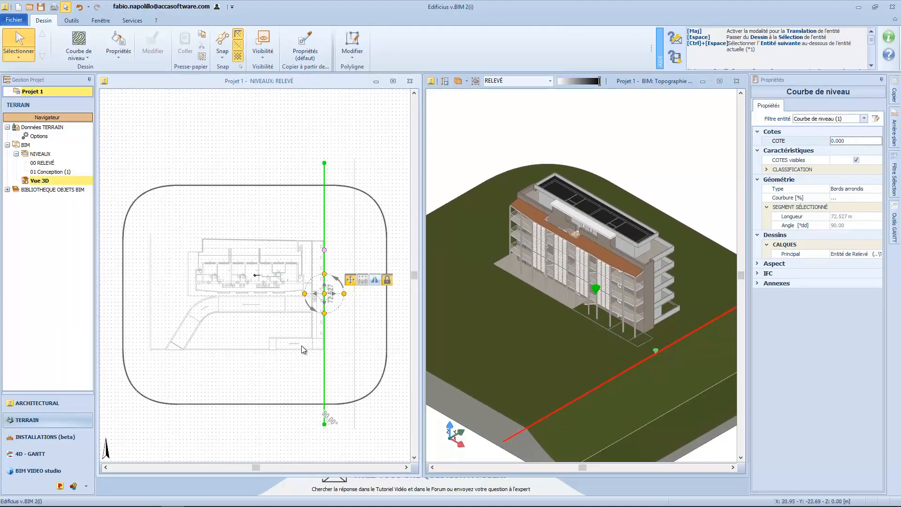
Step: Draw a north-south contour line about 47 m long from the site's southwest corner, along the western boundary, past the terrain's northern edge
scroll(146, 309, "up", 2)
middle_click_drag(163, 308, 237, 297)
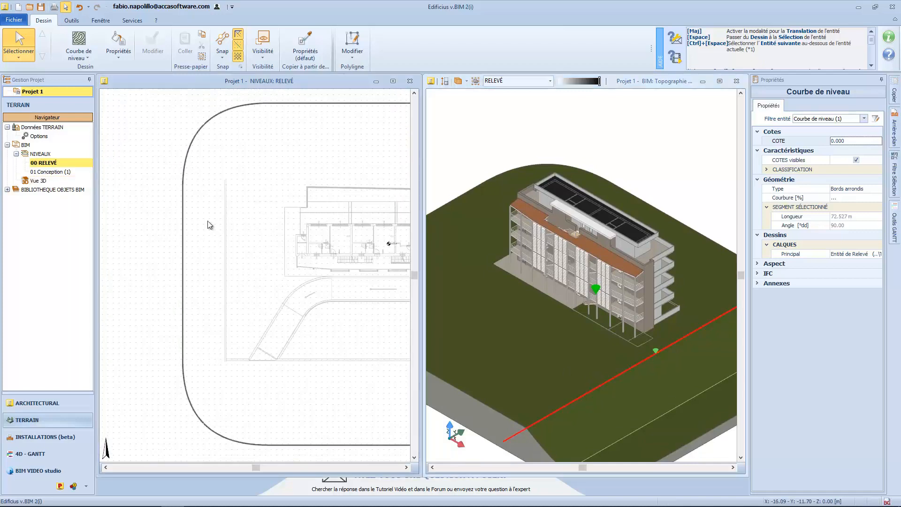
key("space")
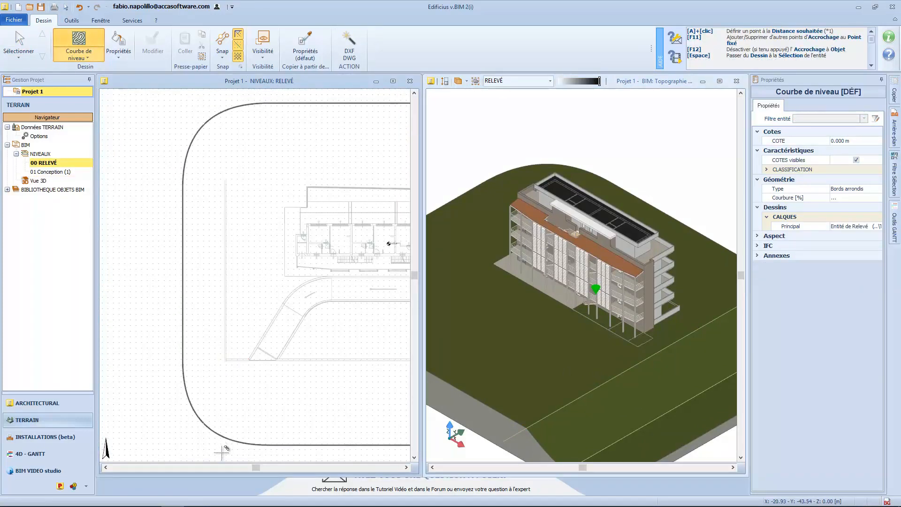
left_click(226, 361)
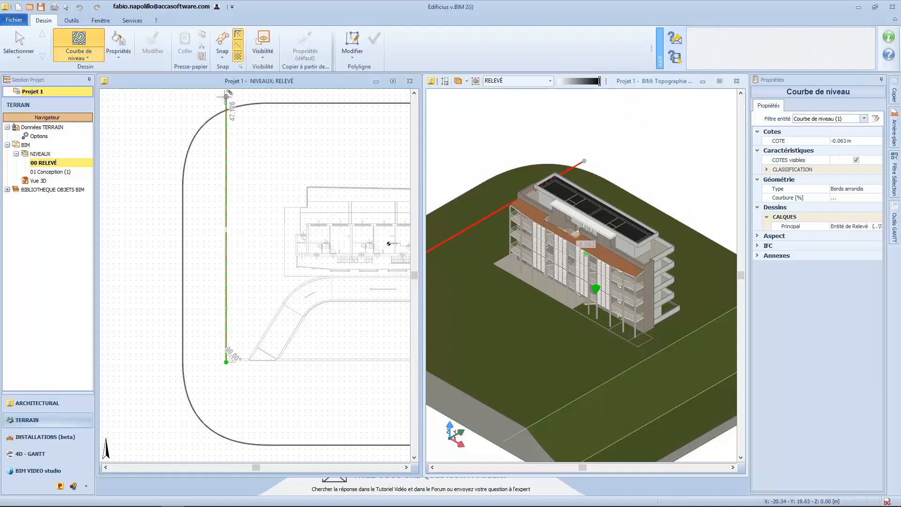
left_click(226, 97)
right_click(201, 370)
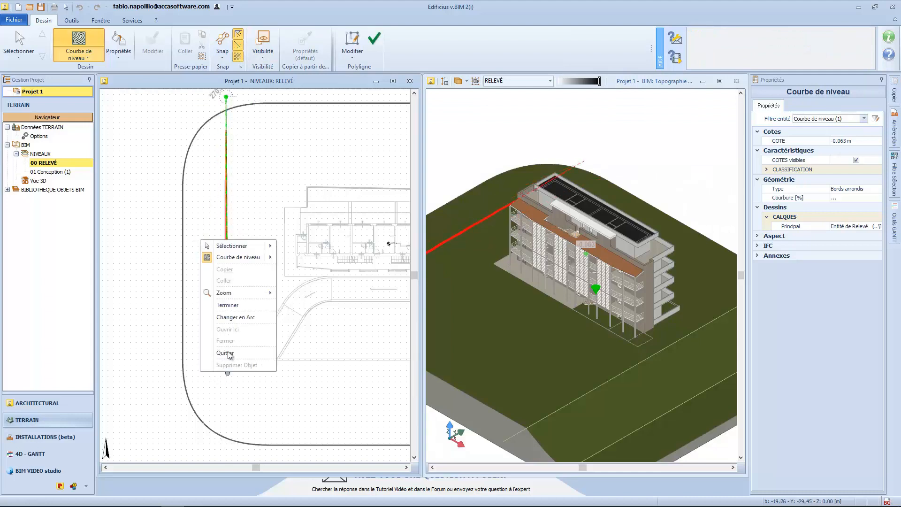
left_click(228, 354)
Step: Extend the western contour line's southern end beyond the terrain perimeter and set its COTE to 0.000 m
key("space")
left_click(226, 360)
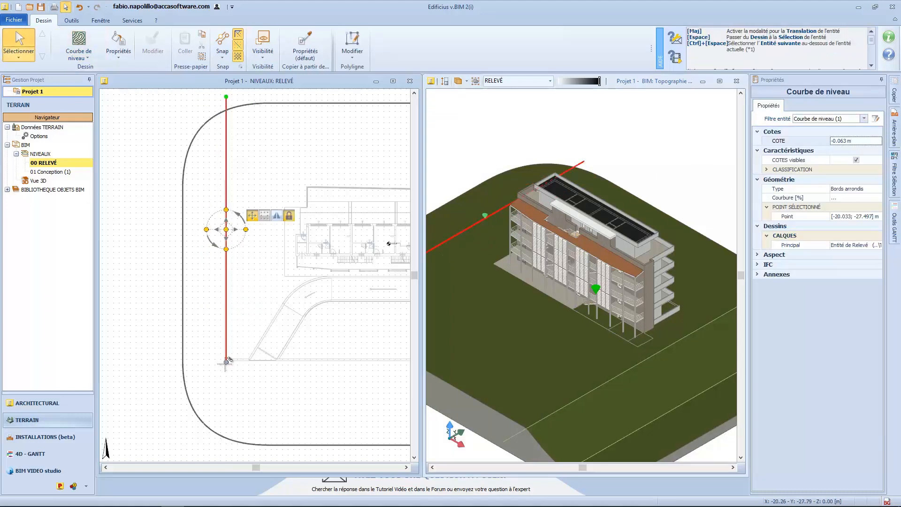
left_click(226, 453)
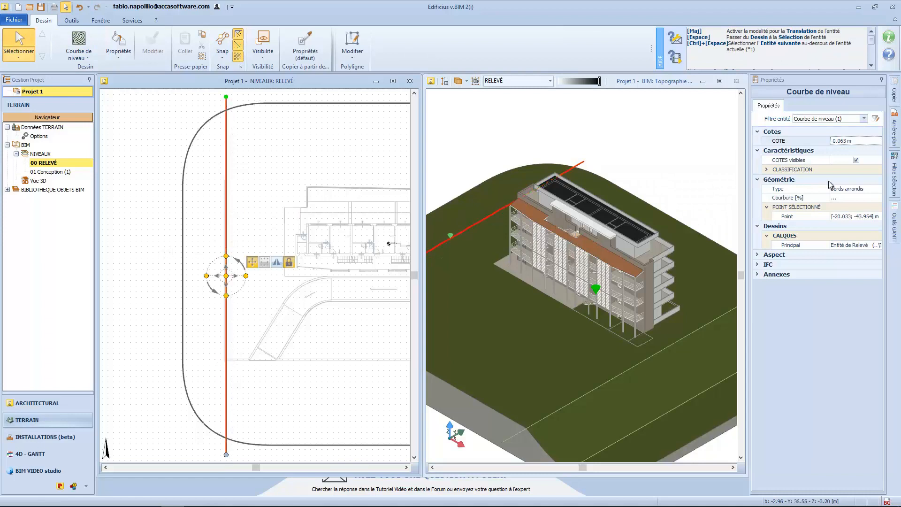
left_click(845, 140)
key("Return")
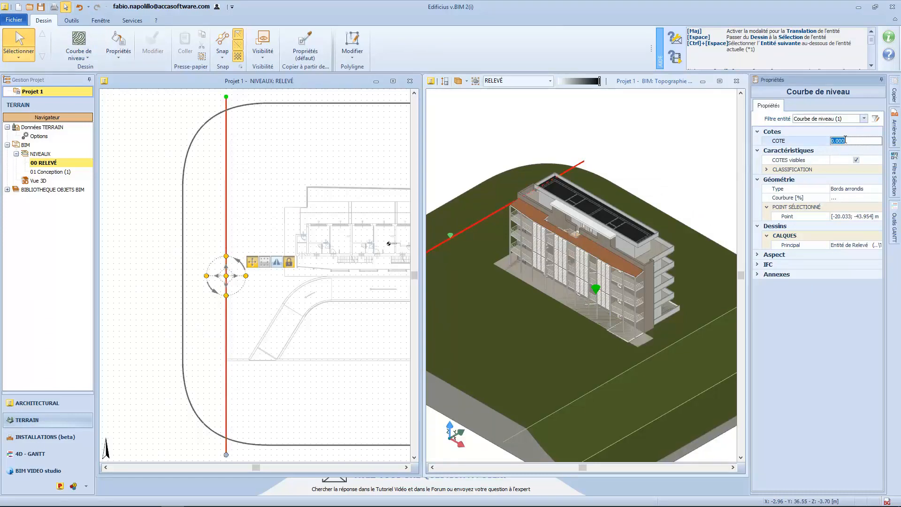
Step: Draw another north-south contour line just beside the western one, from the site's northwest corner to beyond the southern terrain edge
left_click(80, 44)
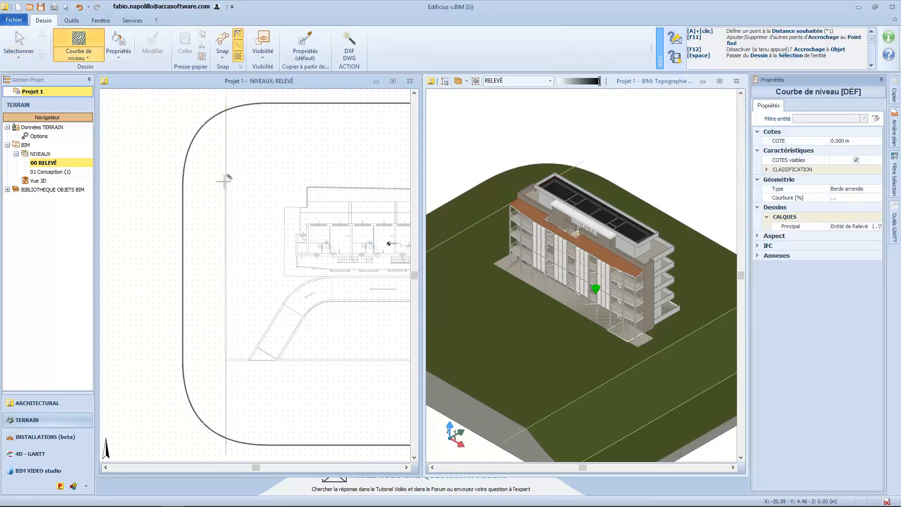
left_click(224, 180)
right_click(223, 451)
left_click(232, 381)
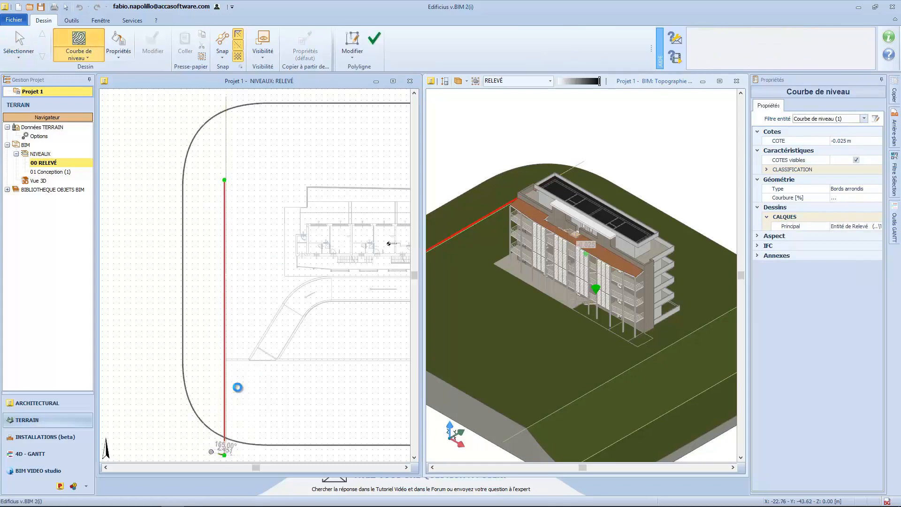
Step: Extend the outer western contour line's northern end beyond the terrain perimeter and set its COTE to 3.330 m
left_click(225, 382)
scroll(223, 382, "up", 7)
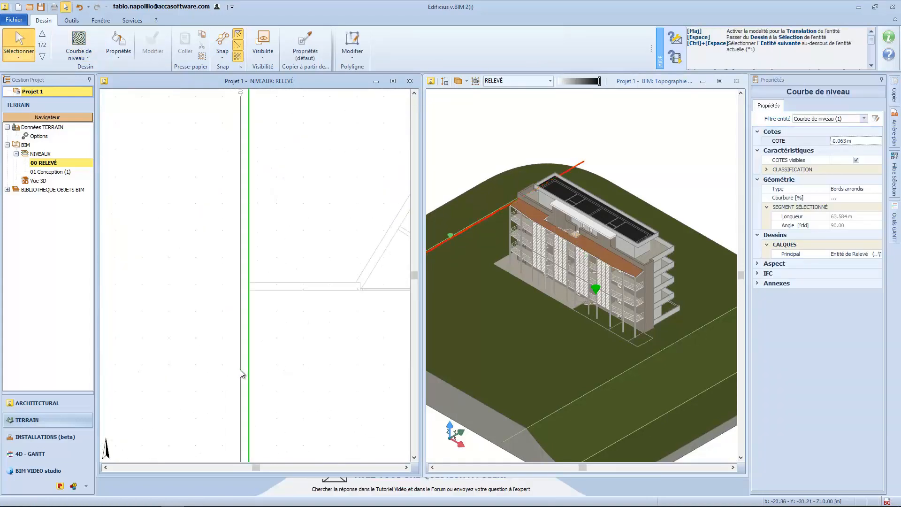
left_click(241, 369)
scroll(238, 369, "down", 6)
middle_click_drag(224, 159, 228, 272)
left_click_drag(228, 271, 228, 176)
scroll(228, 167, "down", 5)
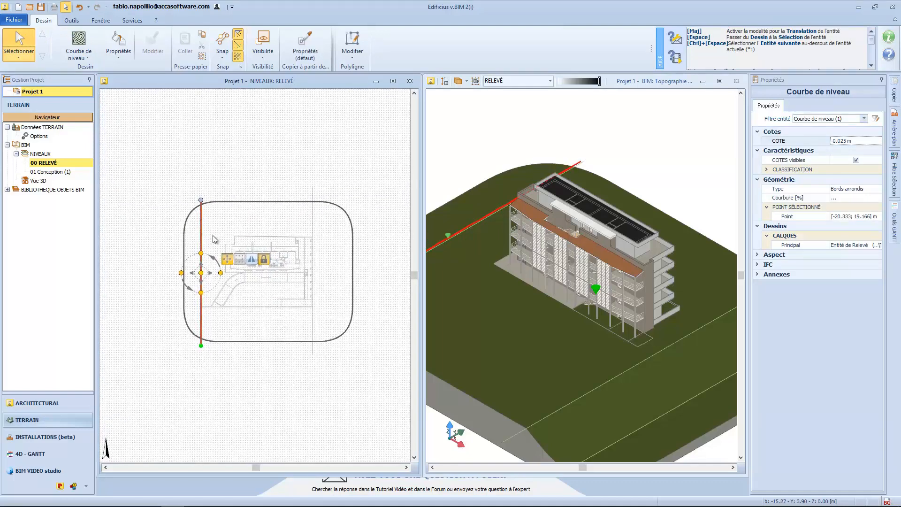
left_click(860, 140)
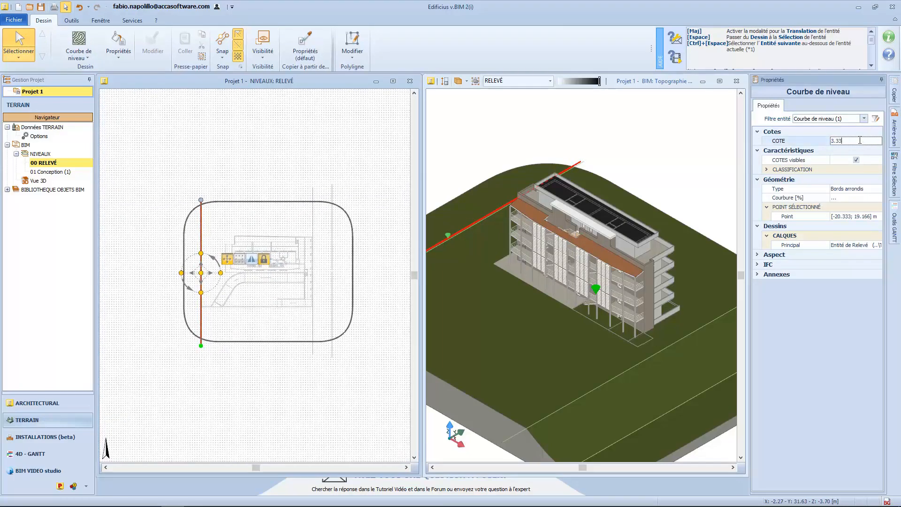
scroll(567, 376, "up", 5)
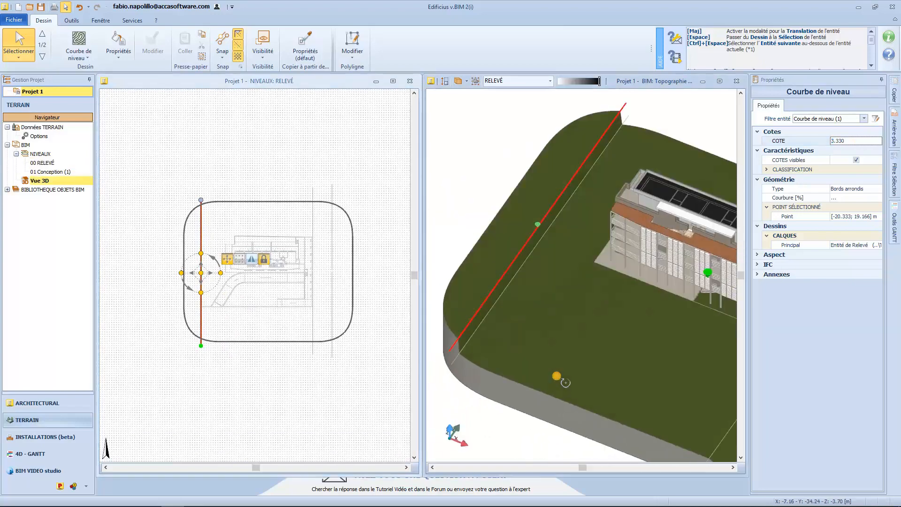
middle_click_drag(605, 256, 313, 251)
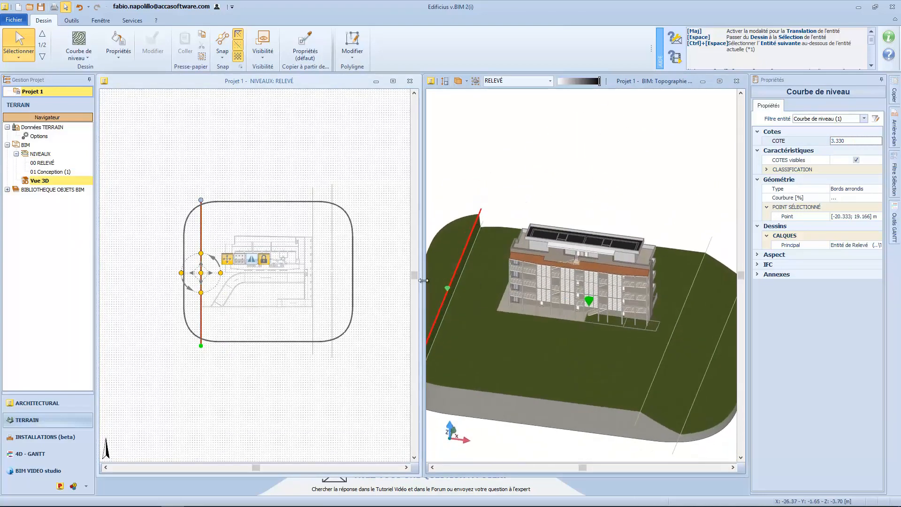
left_click(79, 54)
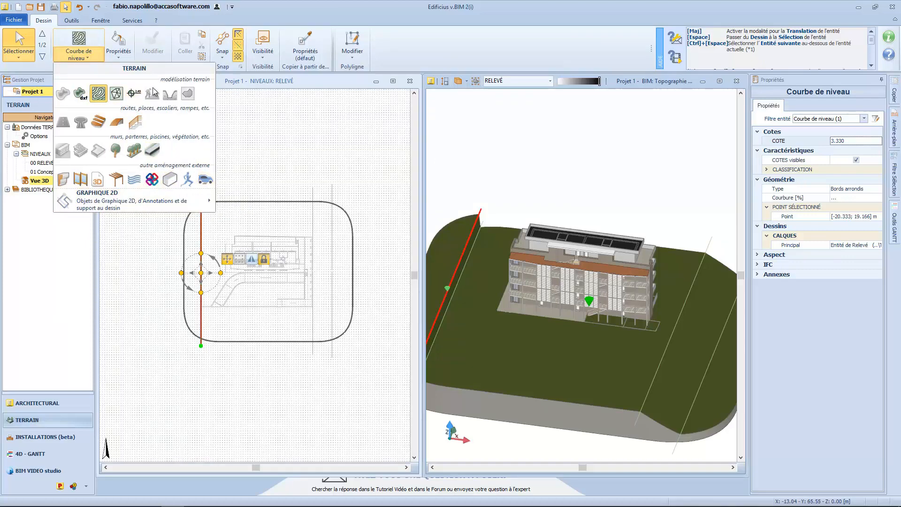
left_click(89, 58)
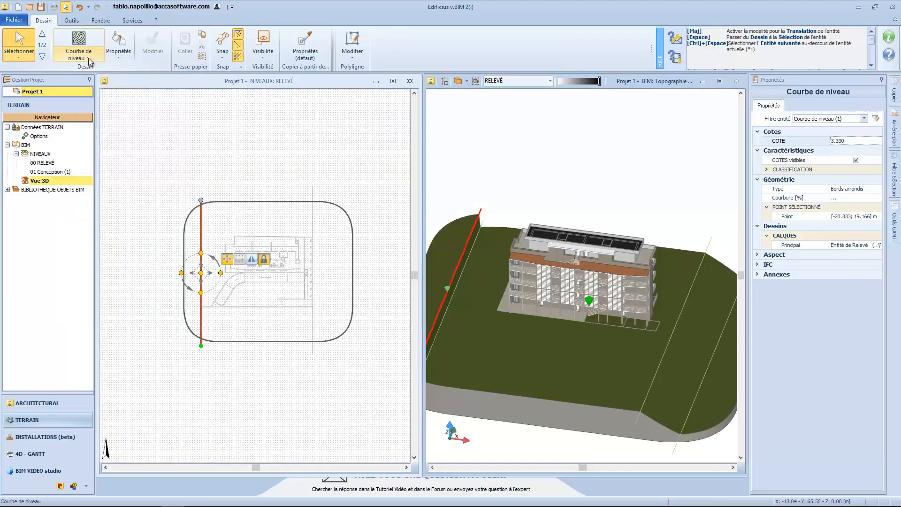
Step: Open the Conception (1) terrain level in plan and fit it beside the 3D view
double_click(47, 172)
left_click_drag(431, 120, 393, 76)
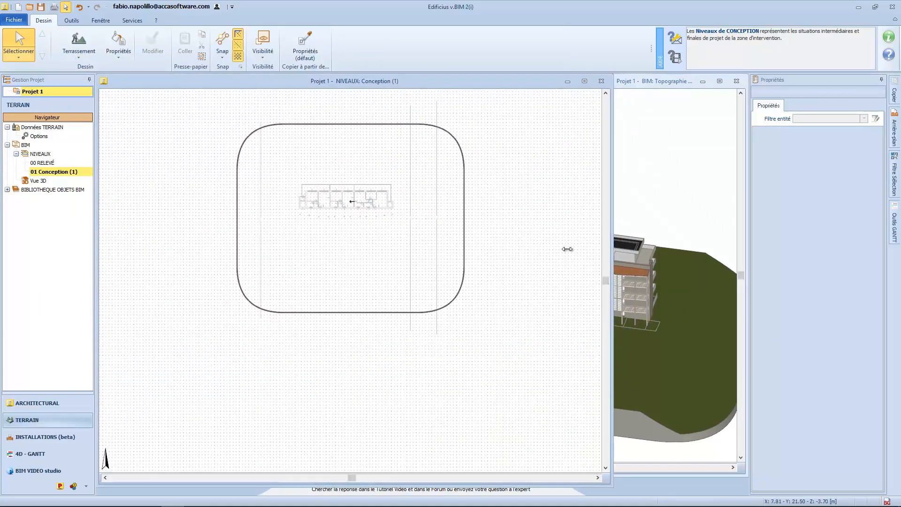
left_click_drag(612, 249, 422, 249)
middle_click_drag(371, 274, 288, 299)
scroll(328, 290, "up", 1)
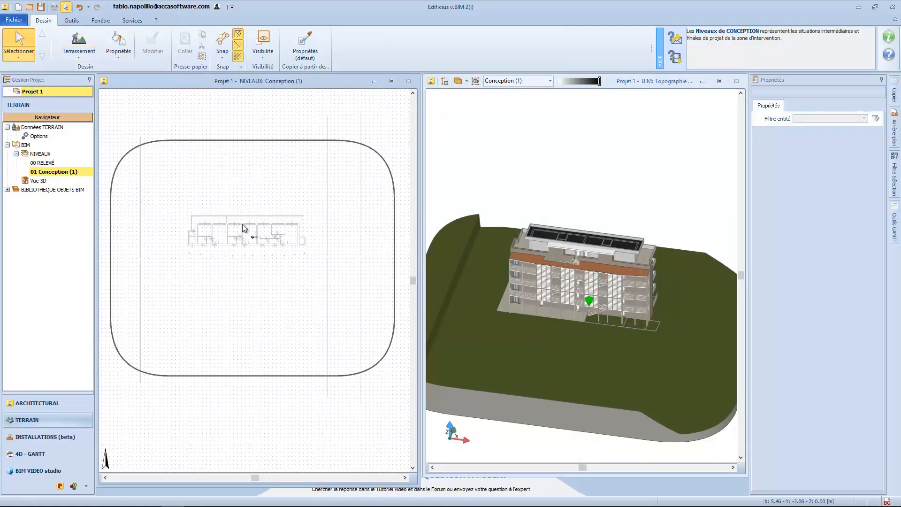
Step: Set the Conception (1) background to show Sous-Sol instead of Premier Étage, including its Dessin DXF/DWG entities
left_click(894, 123)
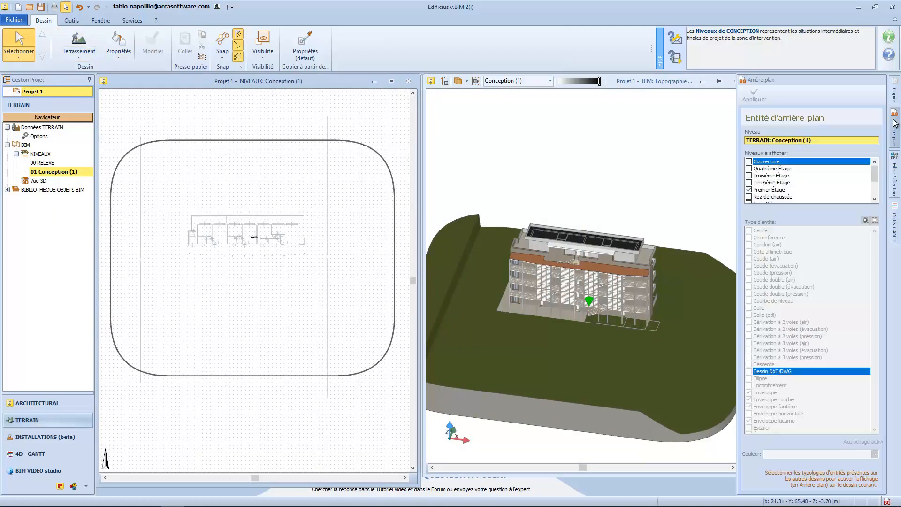
left_click(749, 189)
scroll(751, 188, "down", 1)
left_click(748, 182)
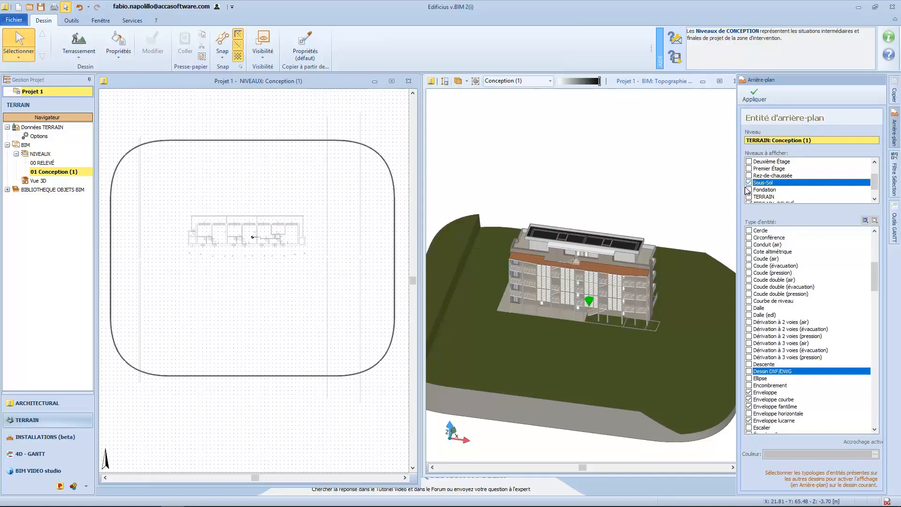
left_click_drag(872, 278, 872, 282)
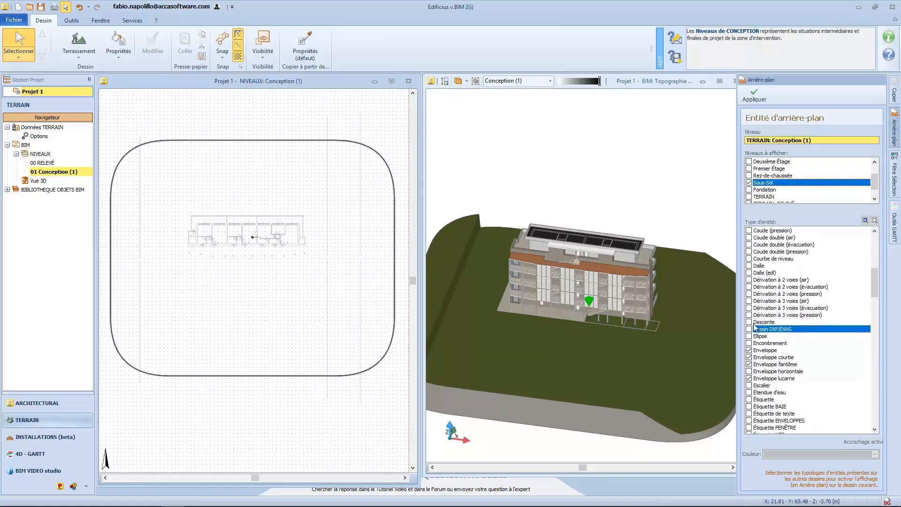
left_click(749, 329)
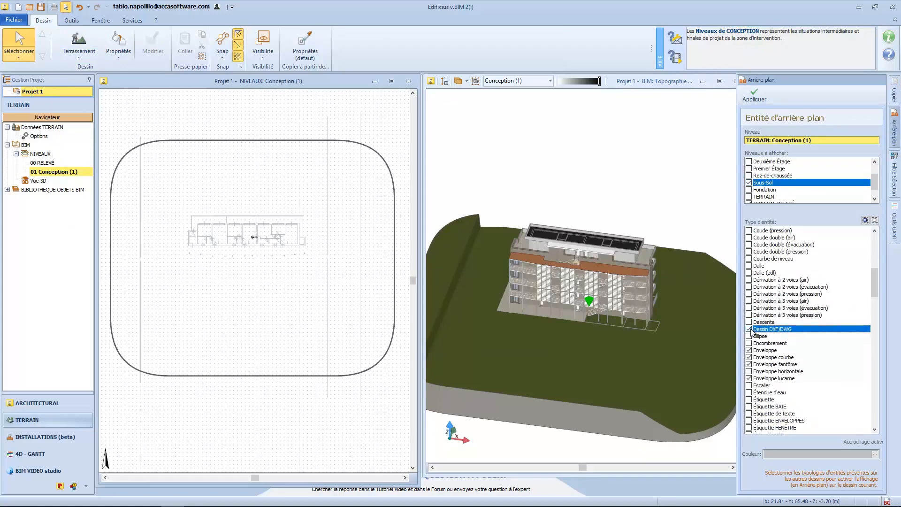
left_click(757, 94)
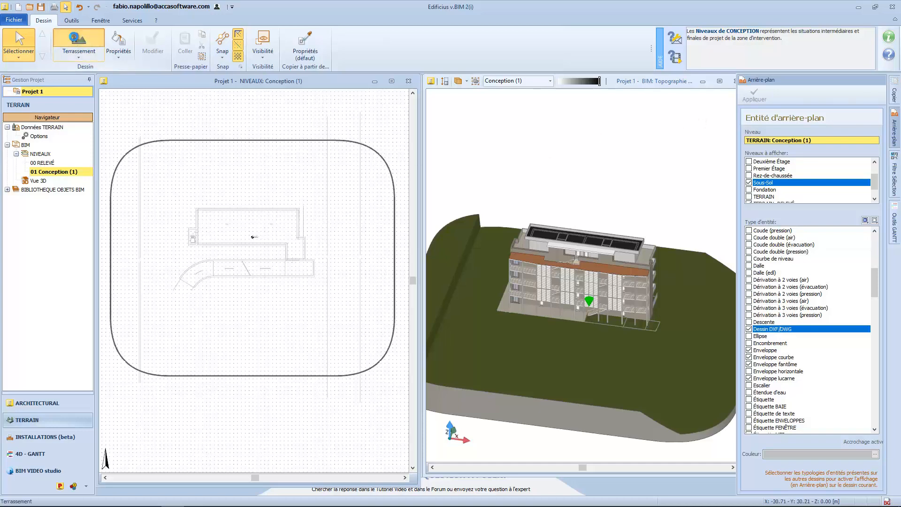
Step: Start a polyline Terrassement at the basement's southeast corner and trace its stepped eastern outline to the northeast corner
left_click(74, 38)
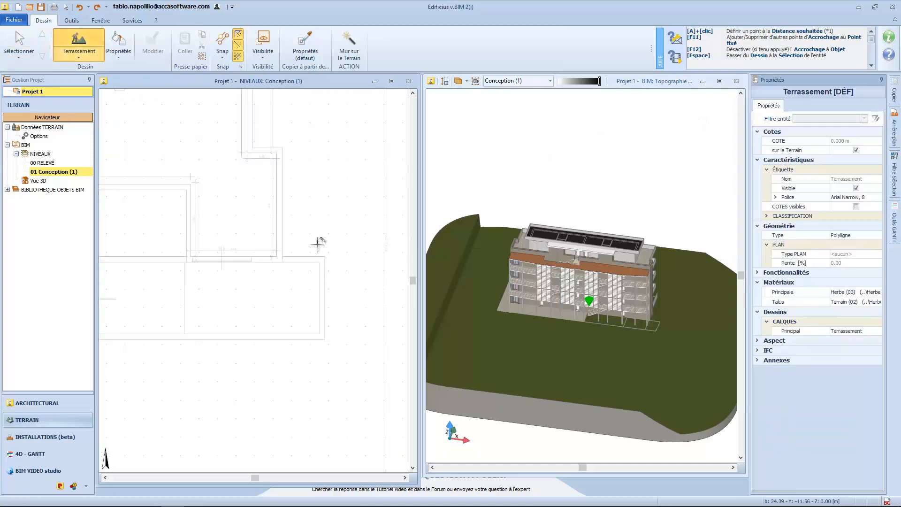
middle_click_drag(229, 292, 292, 346)
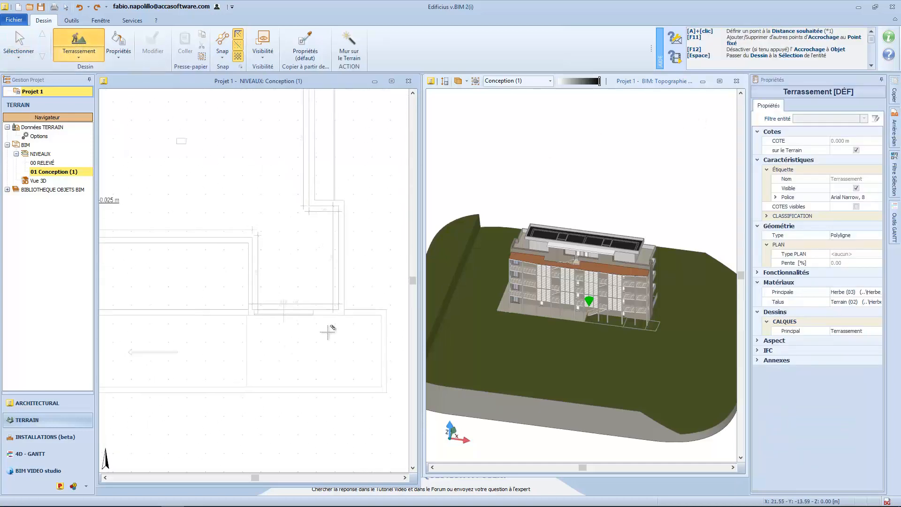
scroll(342, 316, "up", 1)
left_click(346, 316)
middle_click_drag(343, 213, 342, 317)
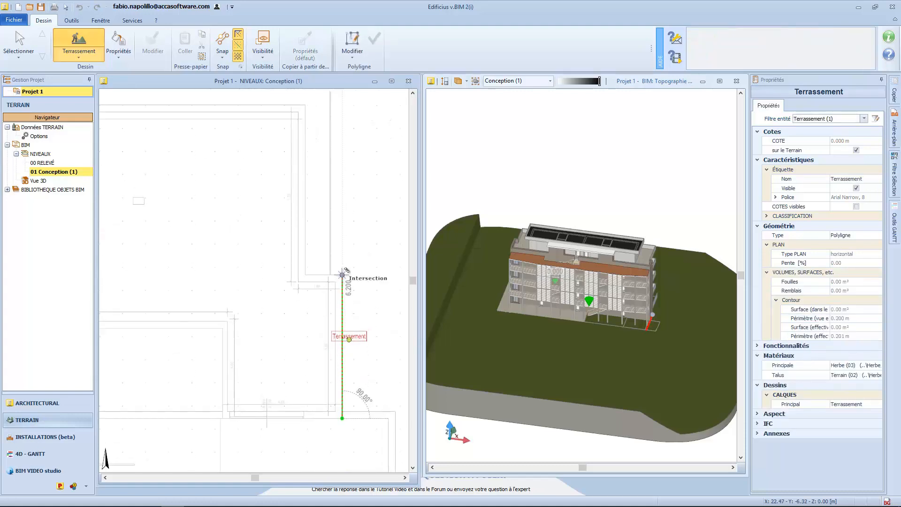
left_click(342, 275)
left_click(305, 275)
middle_click_drag(306, 155, 316, 268)
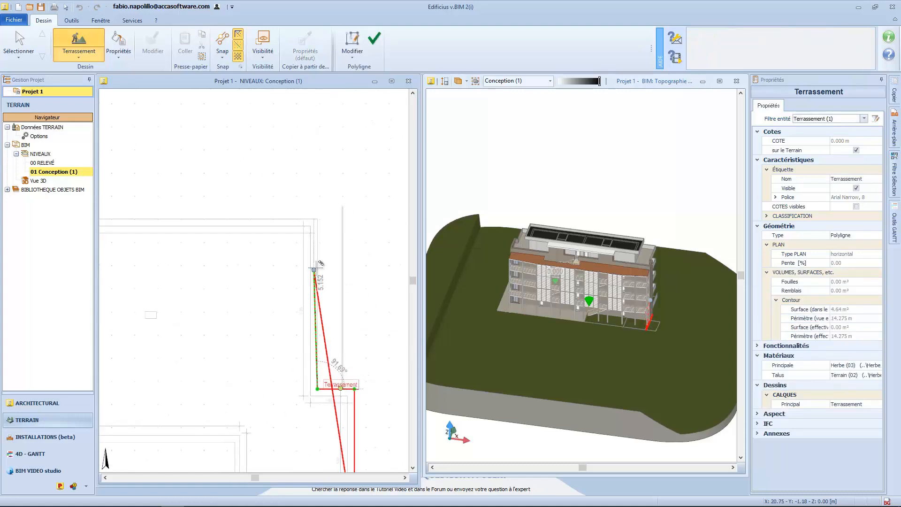
left_click(316, 217)
Step: Continue the earthwork outline along the basement's north wall and around the western projection, excluding the lift shaft, to the southwest corner
middle_click_drag(205, 282, 353, 309)
middle_click_drag(124, 302, 258, 316)
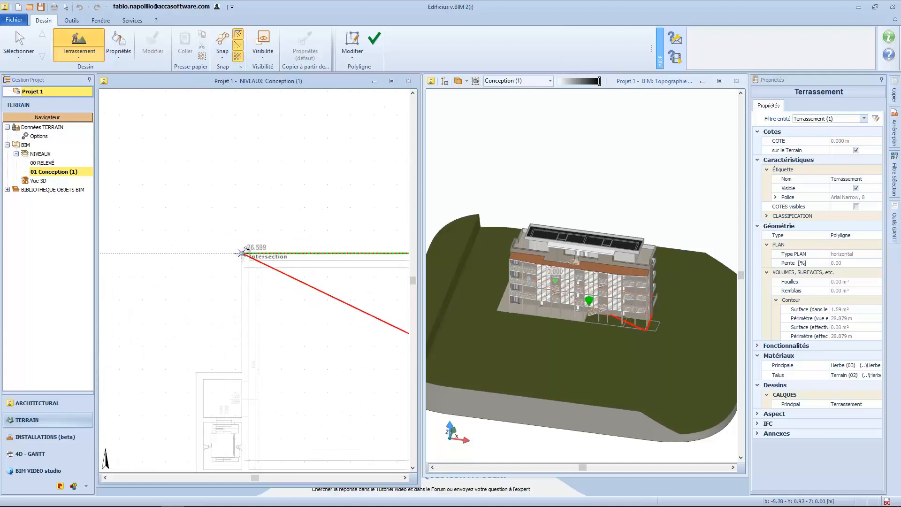
left_click(241, 254)
left_click(242, 372)
left_click(196, 372)
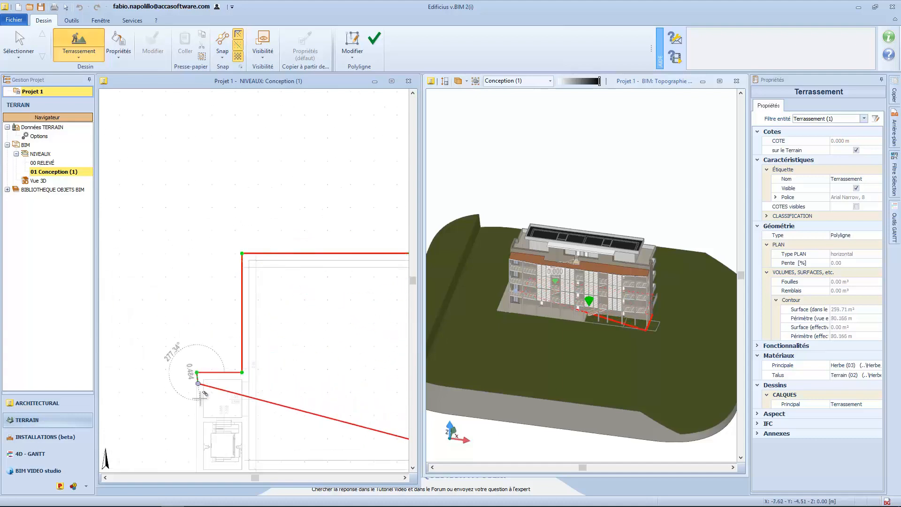
middle_click_drag(198, 396, 202, 301)
scroll(200, 321, "up", 5)
left_click(200, 325)
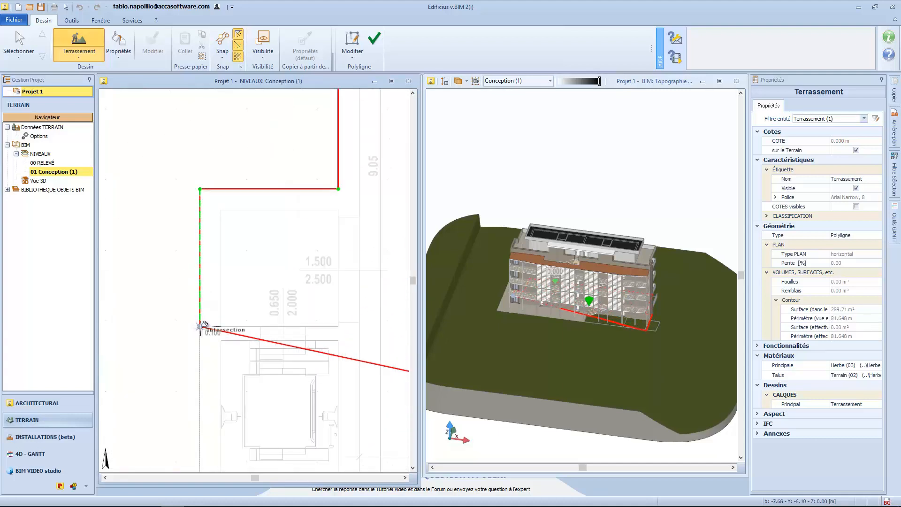
middle_click_drag(364, 376, 306, 229)
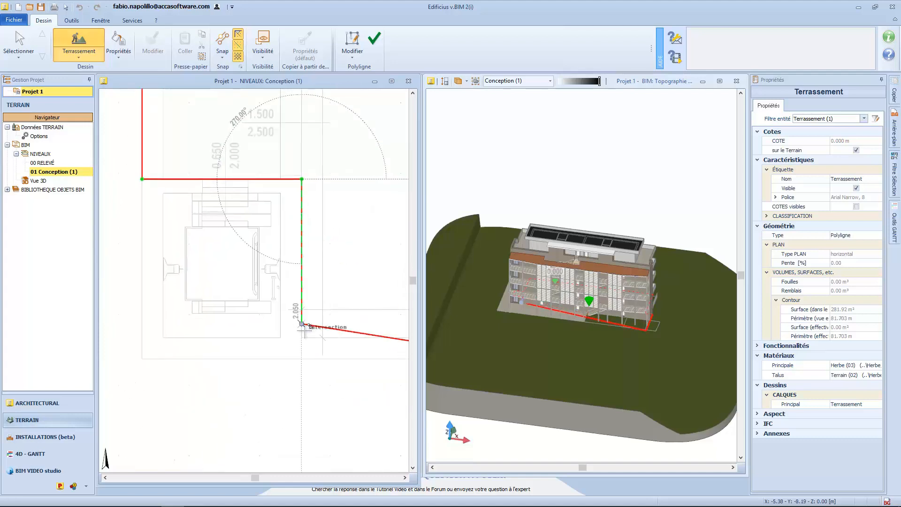
left_click(302, 358)
Step: Trace the earthwork outline along the basement's south wall, down to the garage entrance's southwest corner, and close the polygon
middle_click_drag(324, 345, 157, 290)
scroll(157, 290, "down", 2)
scroll(307, 291, "down", 5)
middle_click_drag(384, 293, 143, 290)
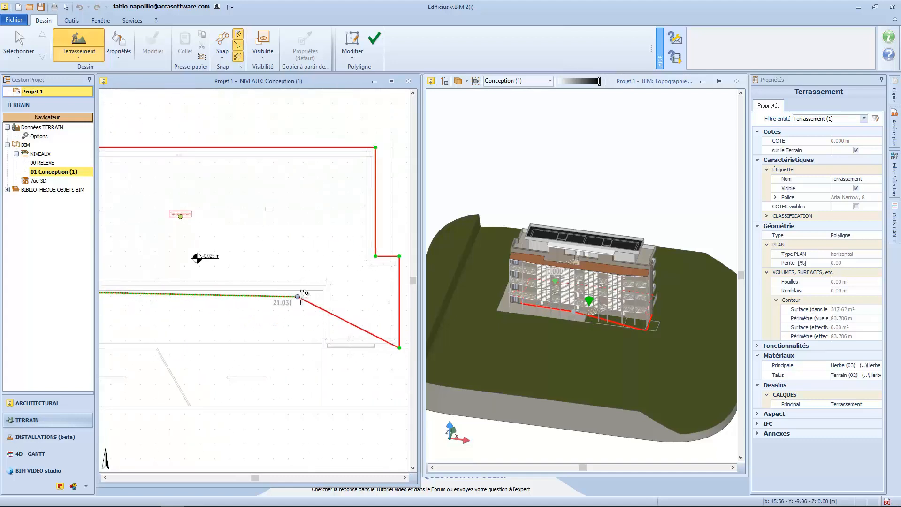
scroll(325, 288, "up", 4)
left_click(324, 288)
middle_click_drag(324, 401, 161, 320)
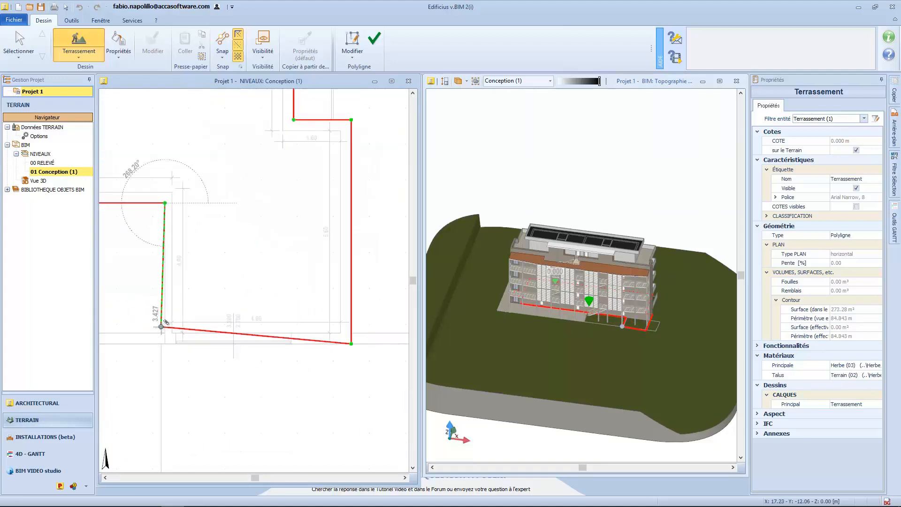
left_click(165, 344)
right_click(188, 310)
left_click(225, 382)
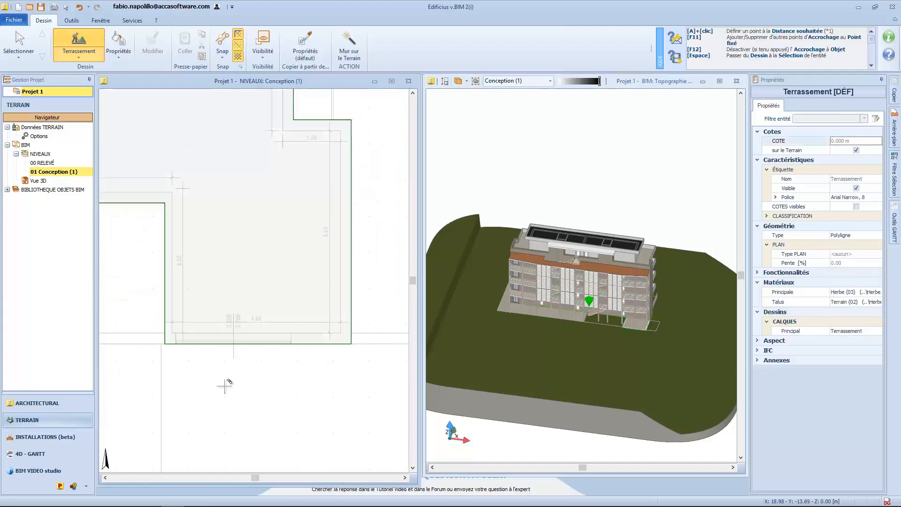
Step: Maximize the 3D view, select the basement earthwork and make the terrain fully transparent
left_click(658, 82)
double_click(657, 83)
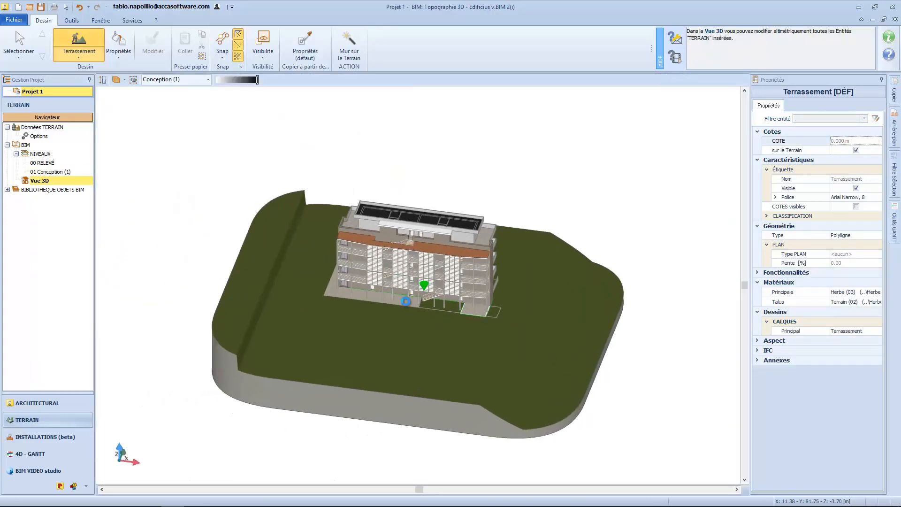
scroll(430, 292, "up", 5)
key("Escape")
left_click(392, 261)
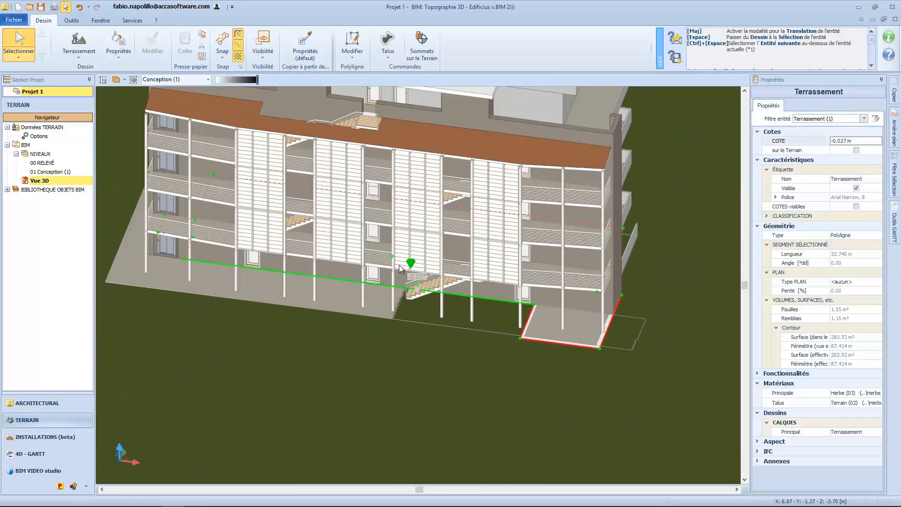
left_click(227, 80)
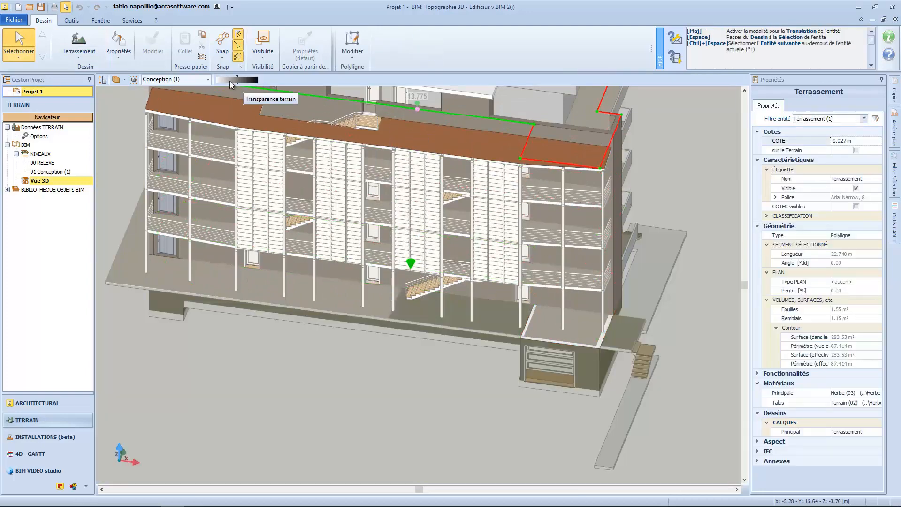
left_click(227, 80)
Step: Lower the basement earthwork to a COTE of -3.725 m and restore the terrain to full opacity
middle_click_drag(335, 327, 339, 313)
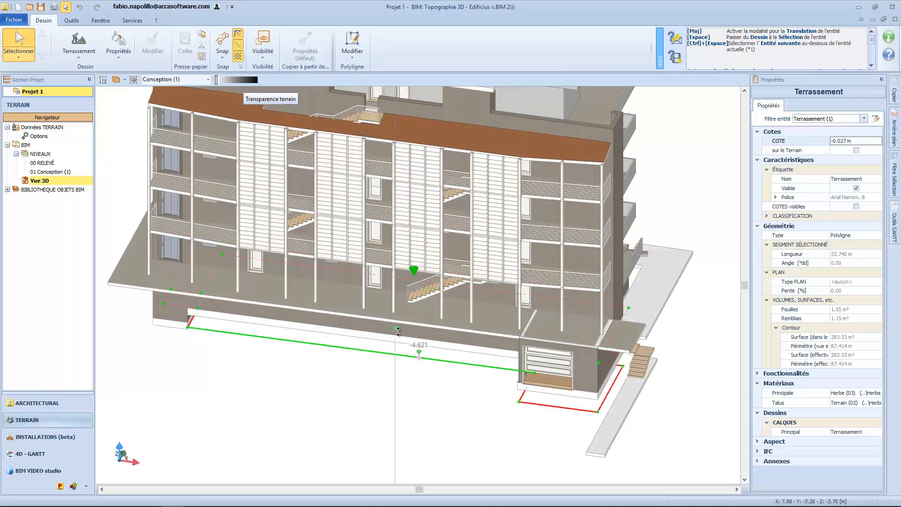
left_click(392, 341)
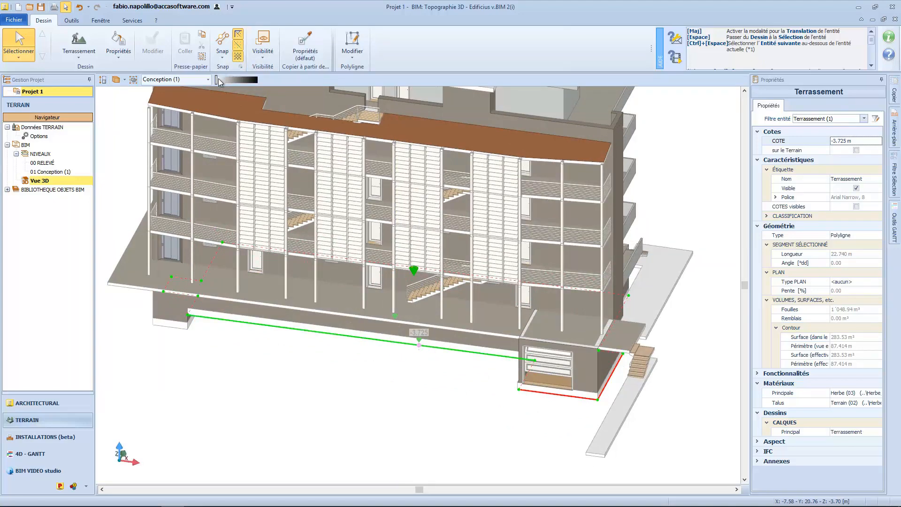
left_click_drag(218, 79, 260, 86)
middle_click_drag(294, 254, 270, 260)
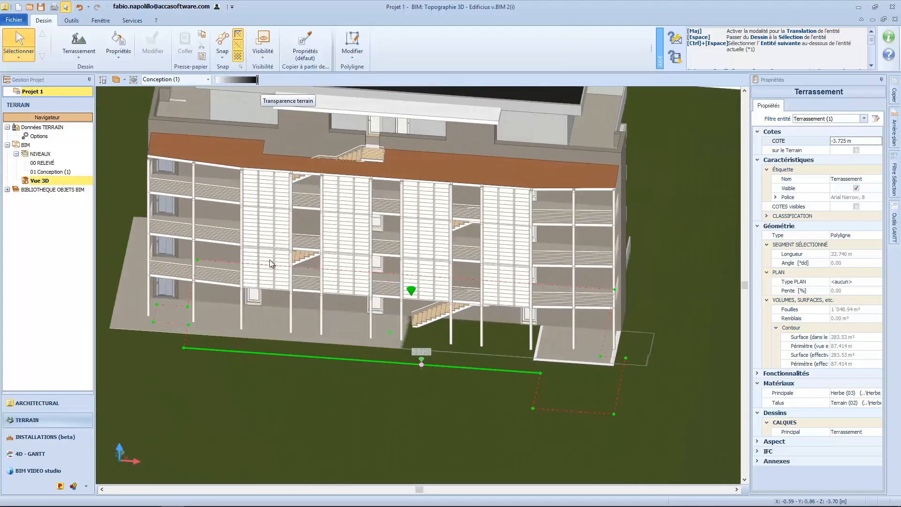
Step: Open the Conception (1) level plan and trace a closed rectangular earthwork around the lift shaft's four outer corners
double_click(60, 172)
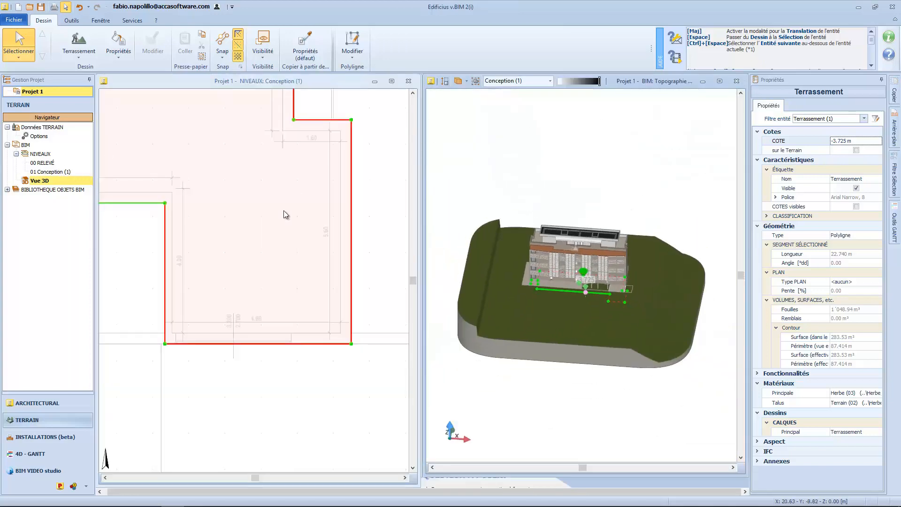
scroll(282, 213, "down", 1)
middle_click_drag(235, 236, 243, 309)
key("Escape")
scroll(210, 318, "down", 3)
middle_click_drag(126, 332, 403, 324)
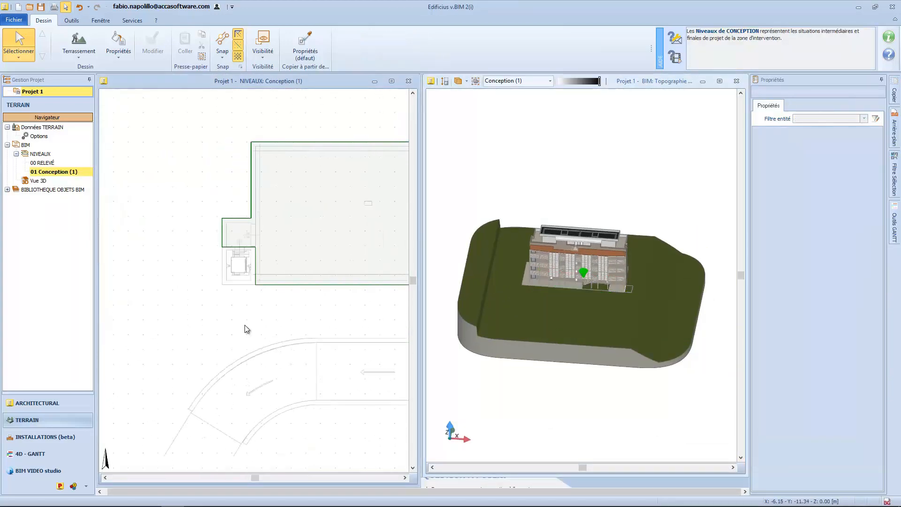
scroll(246, 328, "up", 4)
left_click(79, 42)
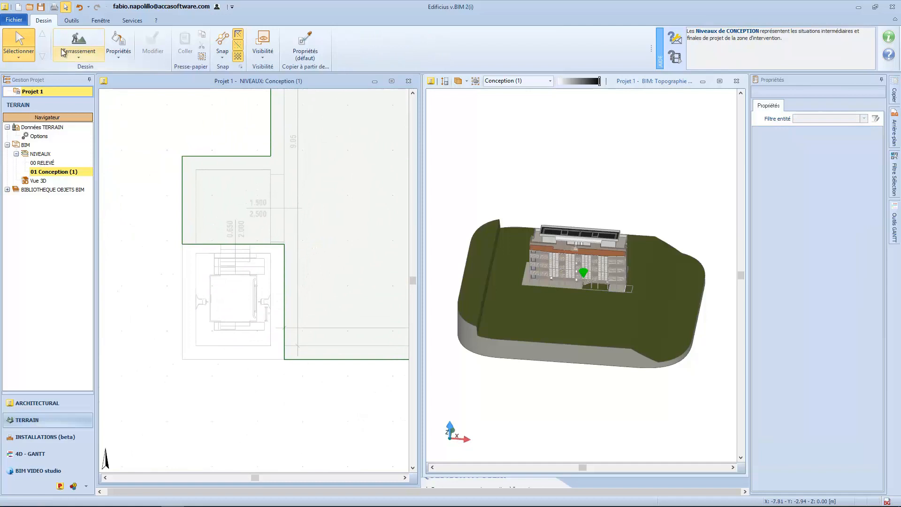
left_click(182, 244)
left_click(284, 244)
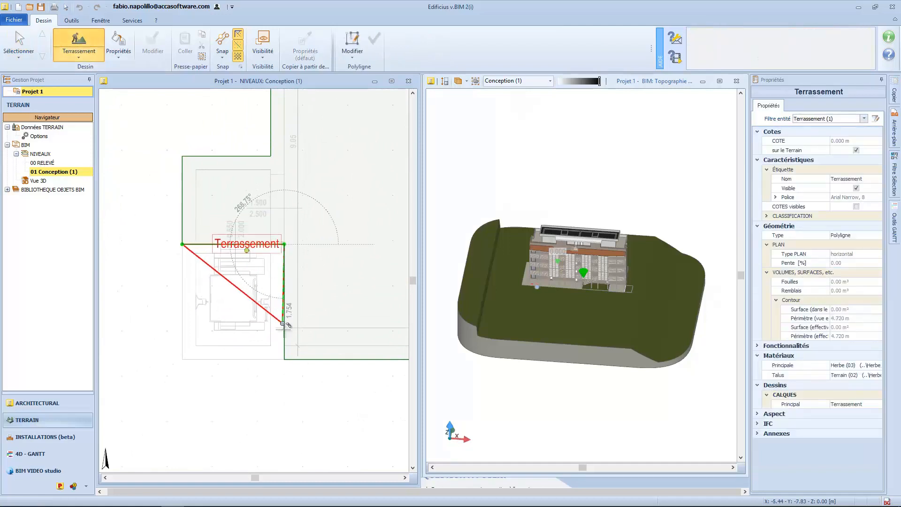
left_click(284, 360)
left_click(182, 360)
right_click(182, 301)
left_click(197, 365)
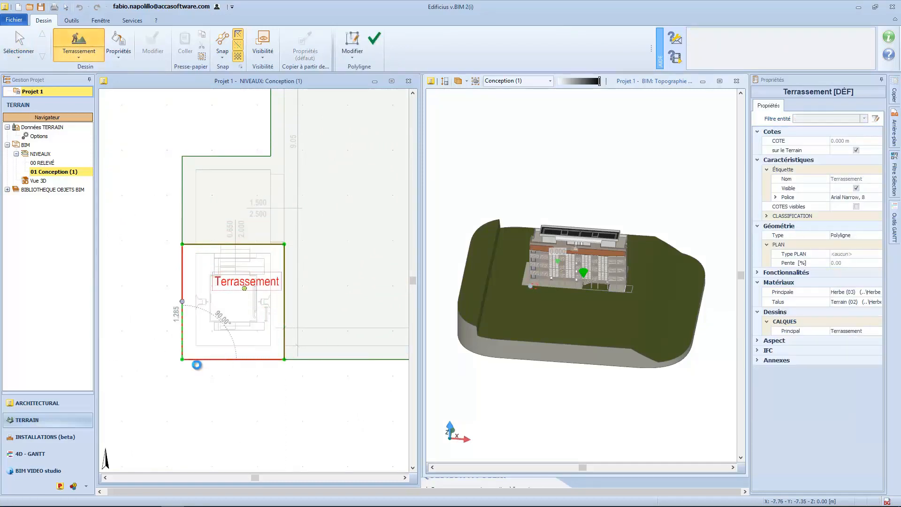
left_click(20, 43)
Step: With the terrain temporarily transparent in the 3D view, lower the lift shaft earthwork to a COTE of -4.775 m
scroll(502, 264, "up", 8)
middle_click_drag(503, 265, 589, 349)
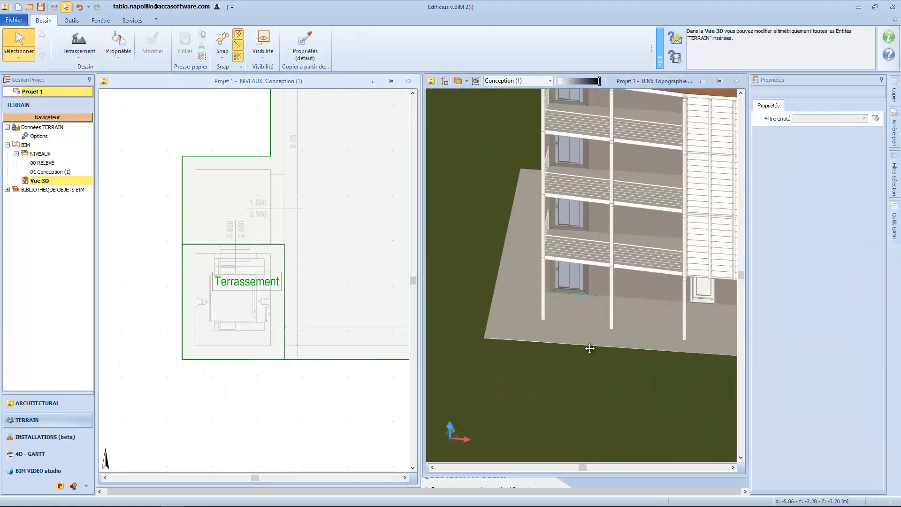
left_click_drag(599, 81, 558, 82)
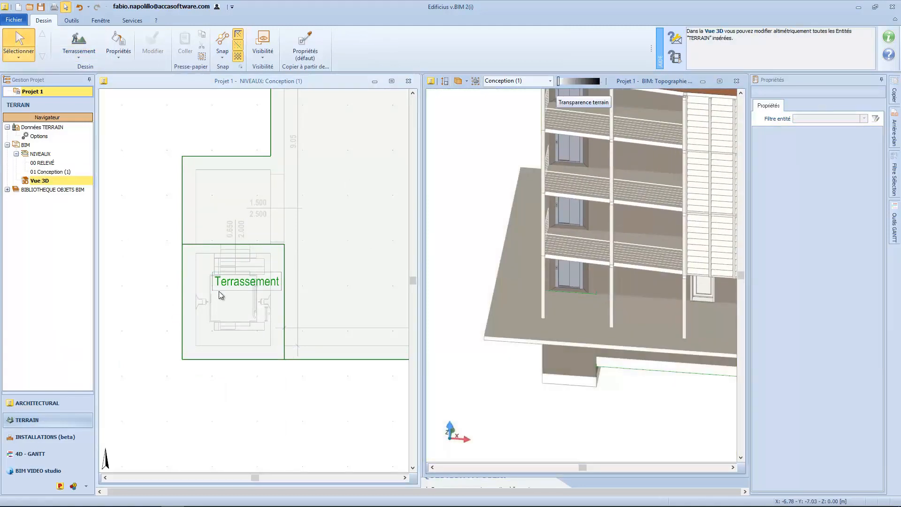
left_click(248, 253)
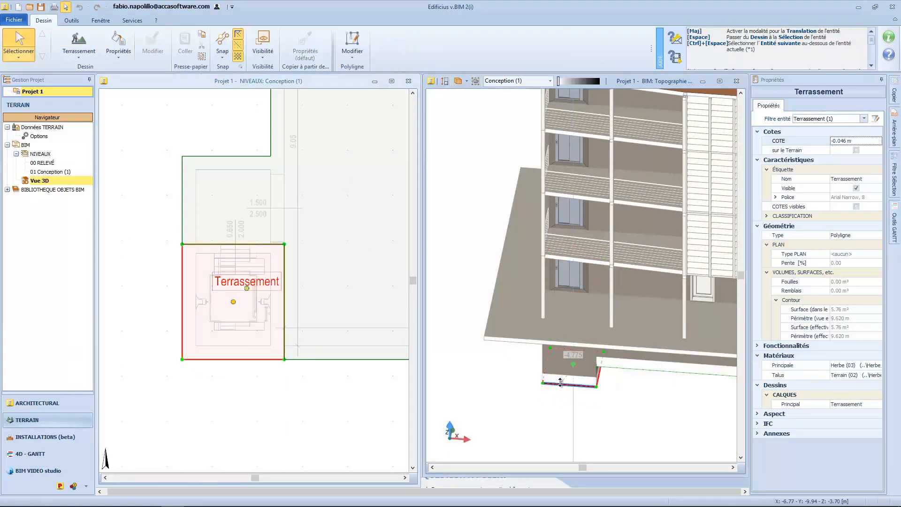
scroll(560, 382, "down", 10)
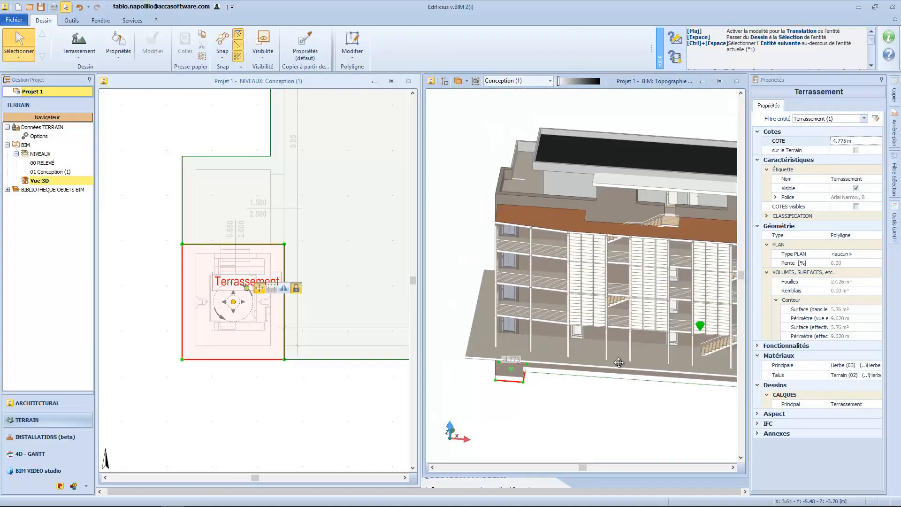
middle_click_drag(636, 376, 654, 307)
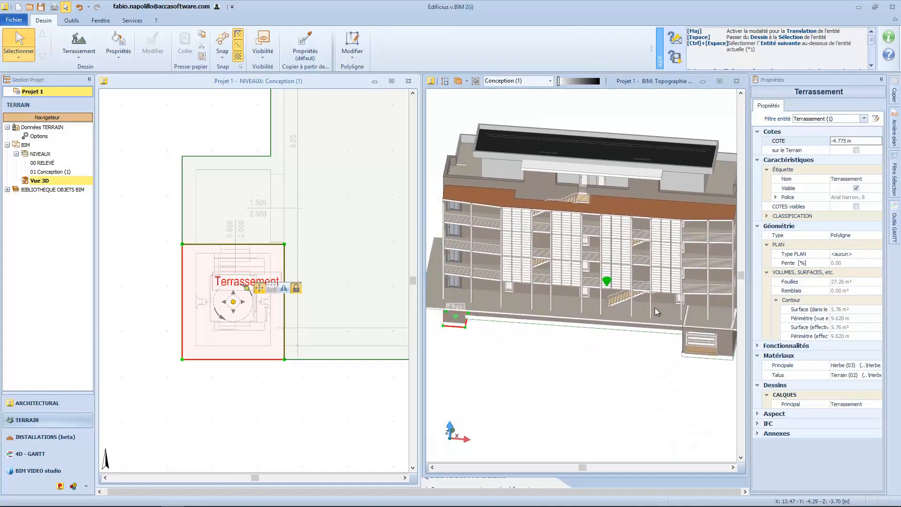
left_click_drag(564, 81, 599, 82)
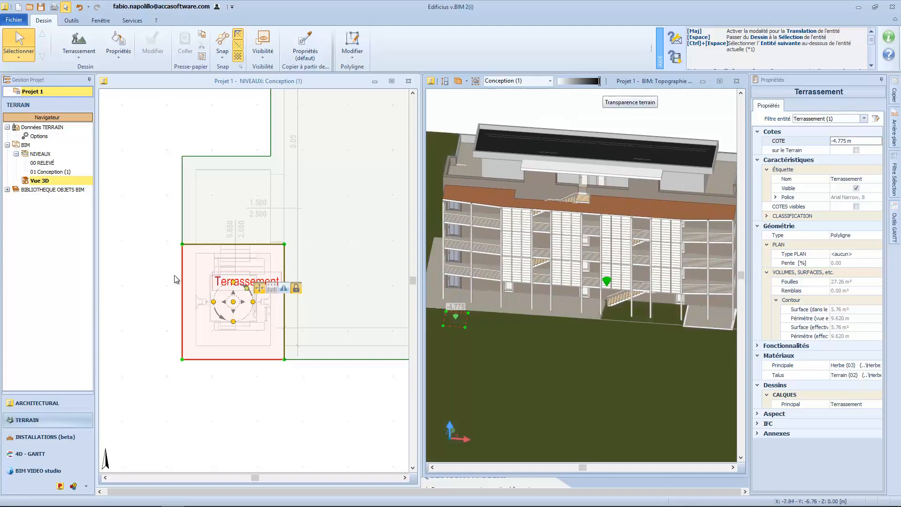
Step: Add the Rez-de-chaussée level with all entity types to the background display of the Conception (1) plan
scroll(294, 286, "down", 5)
middle_click_drag(406, 267, 202, 278)
scroll(203, 279, "down", 2)
middle_click_drag(396, 286, 234, 234)
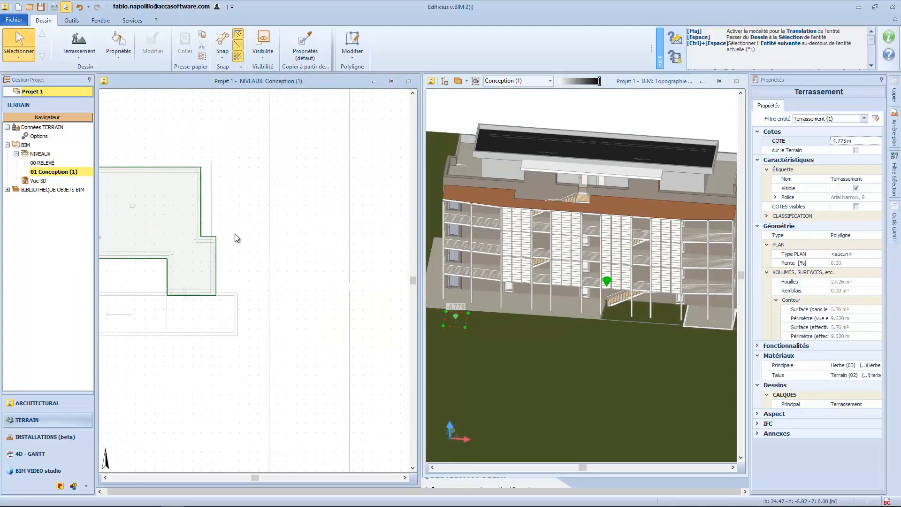
middle_click_drag(147, 313, 220, 365)
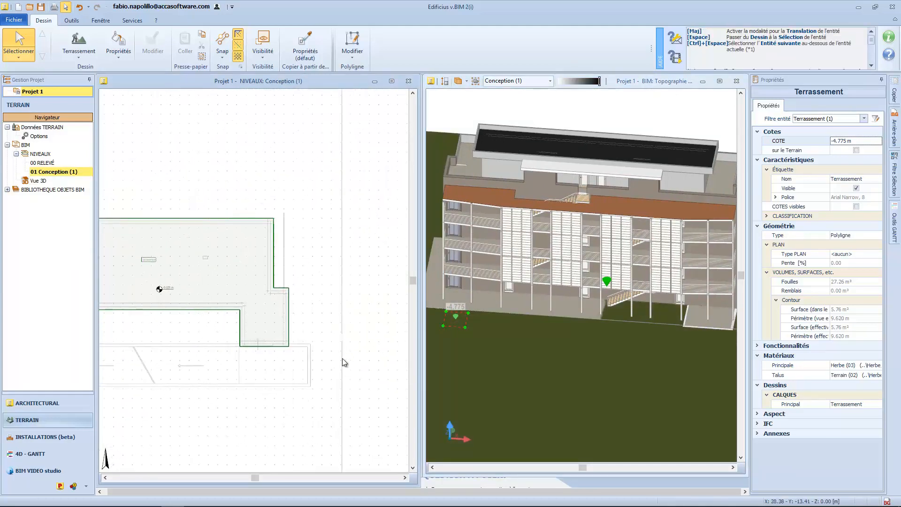
left_click(893, 131)
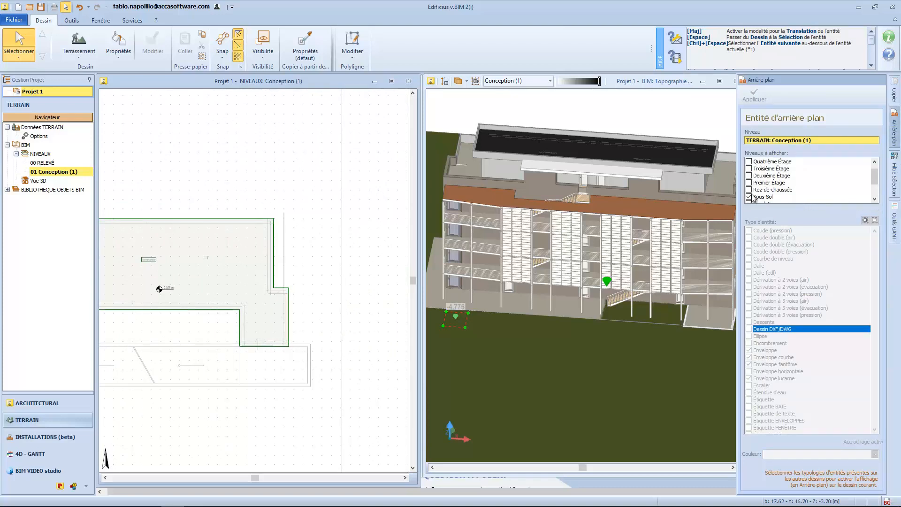
left_click(749, 189)
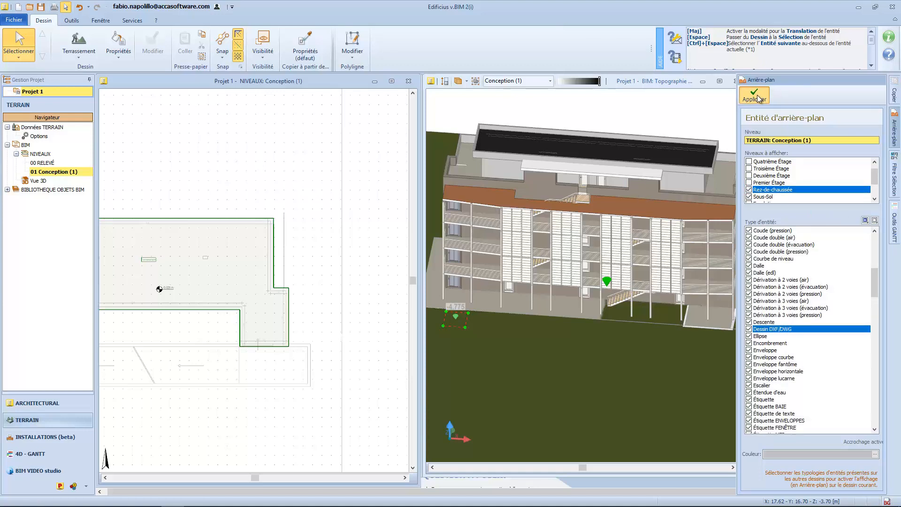
Step: Start a new earthwork polygon at the southwest corner of the southern ramp and trace the ramp's west end
mouse_move(323, 312)
middle_mouse_down()
mouse_move(325, 233)
mouse_move(372, 236)
middle_mouse_up()
middle_click_drag(236, 400, 252, 325)
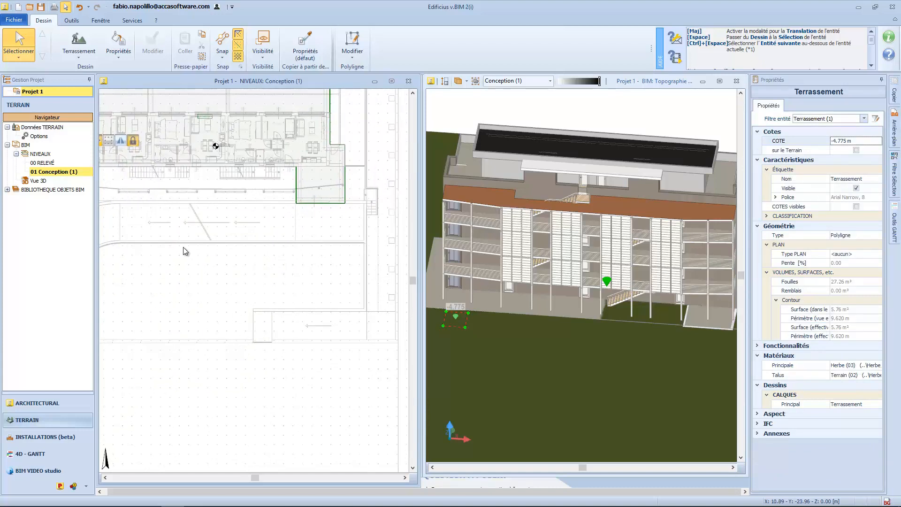
left_click(77, 42)
scroll(234, 345, "up", 5)
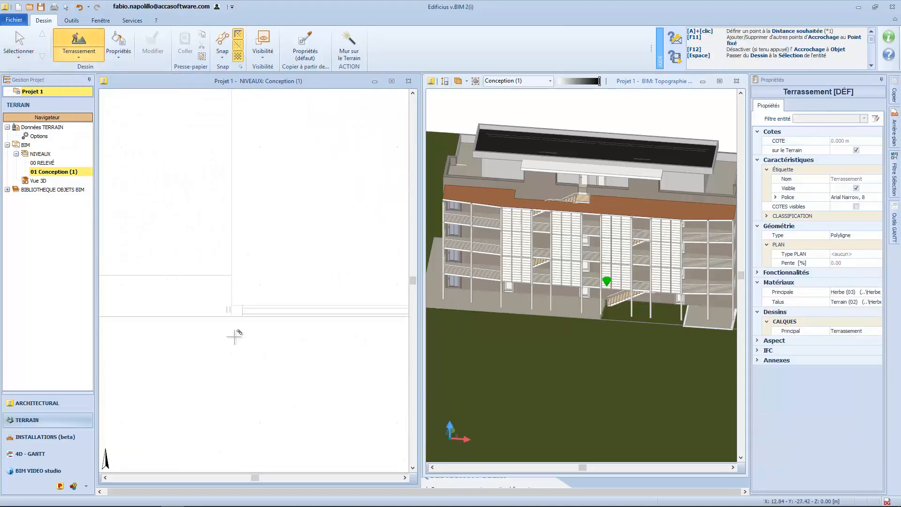
left_click(232, 316)
scroll(232, 180, "down", 4)
middle_click_drag(234, 108, 250, 343)
scroll(254, 319, "down", 1)
left_click(249, 281)
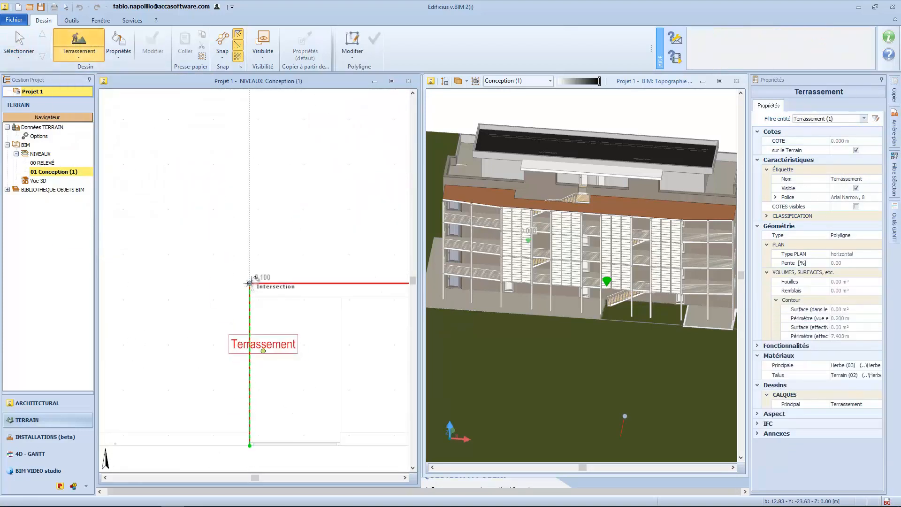
Step: Continue the earthwork outline east along the southern ramp's north edge to the inner corner with the eastern strip
middle_click_drag(398, 265, 198, 237)
scroll(238, 247, "down", 1)
scroll(240, 247, "down", 4)
middle_click_drag(310, 254, 197, 284)
scroll(227, 281, "up", 4)
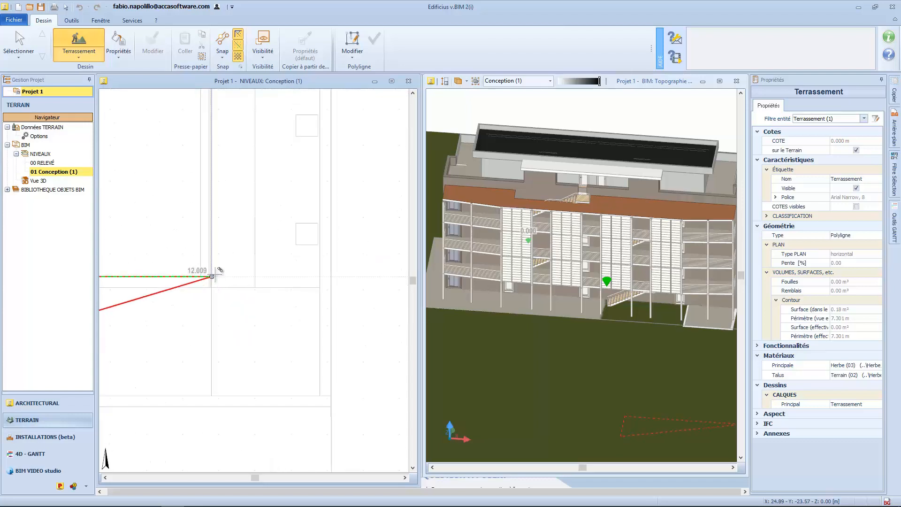
left_click(215, 275)
Step: Trace the earthwork outline north along the eastern strip's west edge to the stairs, and west to the garage entrance's east wall
middle_click_drag(213, 205, 199, 449)
middle_click_drag(207, 225, 297, 462)
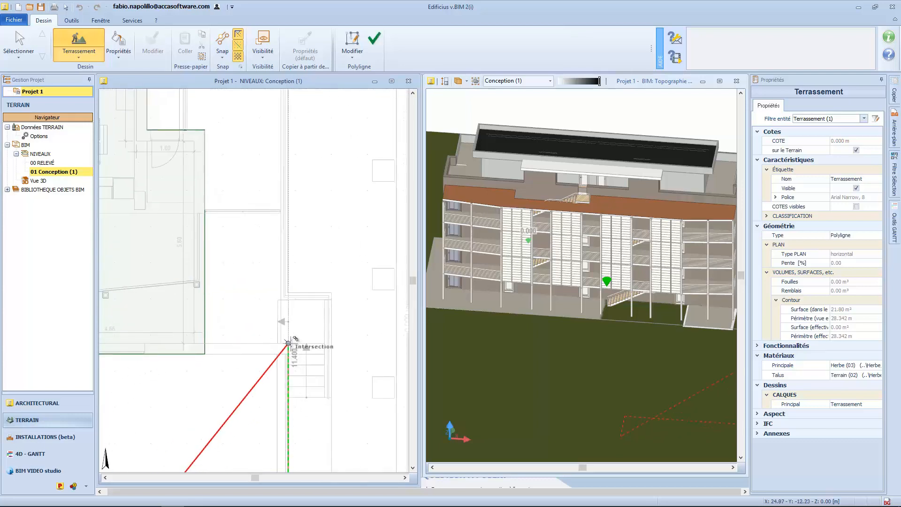
scroll(288, 343, "up", 2)
scroll(287, 342, "up", 2)
scroll(284, 345, "up", 3)
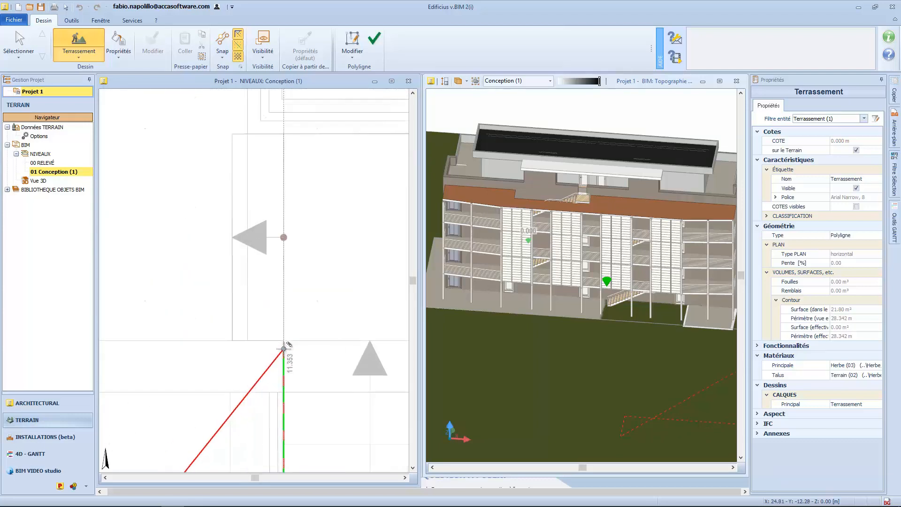
left_click(284, 344)
scroll(169, 341, "down", 5)
middle_click_drag(112, 346, 314, 365)
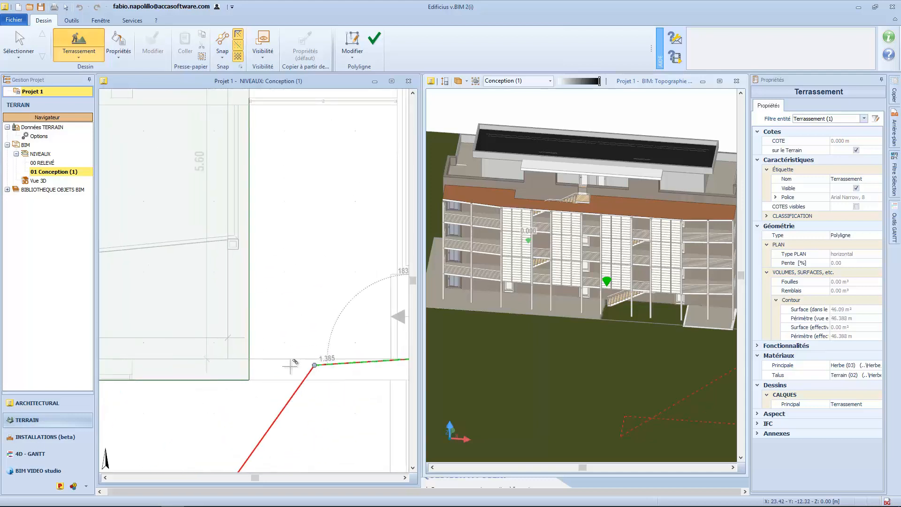
left_click(249, 359)
Step: Continue the earthwork outline along the garage entrance's east wall and back along its north side to the basement's east wall
middle_click_drag(250, 312, 255, 503)
middle_click_drag(258, 264, 250, 346)
left_click(247, 216)
middle_click_drag(149, 217, 248, 297)
left_click(235, 296)
Step: Extend the earthwork outline north along the basement's east wall to the basement's northeast corner
middle_click_drag(249, 177, 266, 377)
scroll(276, 328, "down", 4)
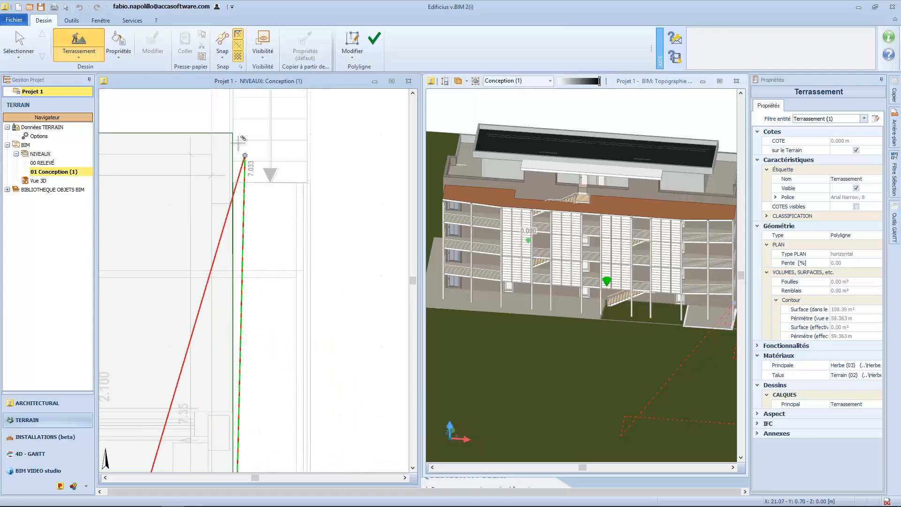
middle_click_drag(237, 143, 270, 303)
scroll(270, 303, "up", 5)
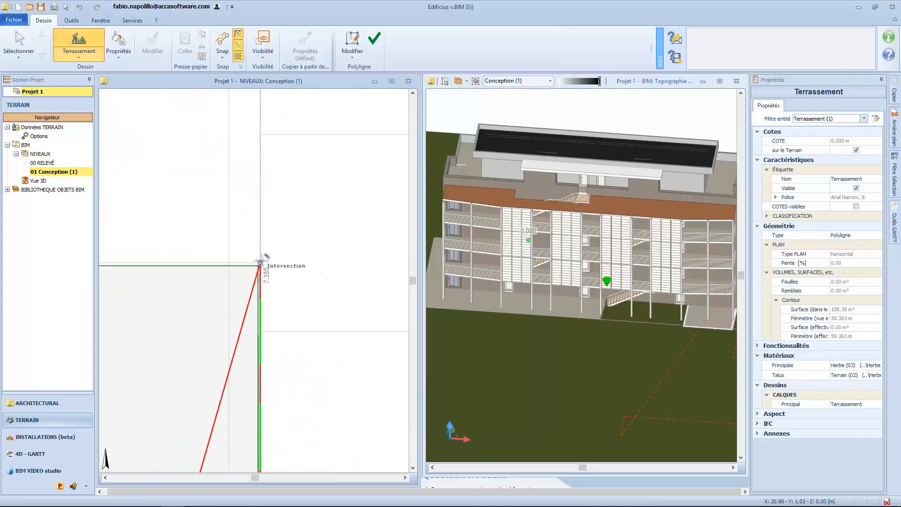
left_click(260, 261)
Step: Trace the earthwork outline a short way west along the basement's north wall and up to the northern boundary line
middle_click_drag(179, 260, 359, 330)
scroll(354, 328, "down", 3)
scroll(225, 313, "down", 3)
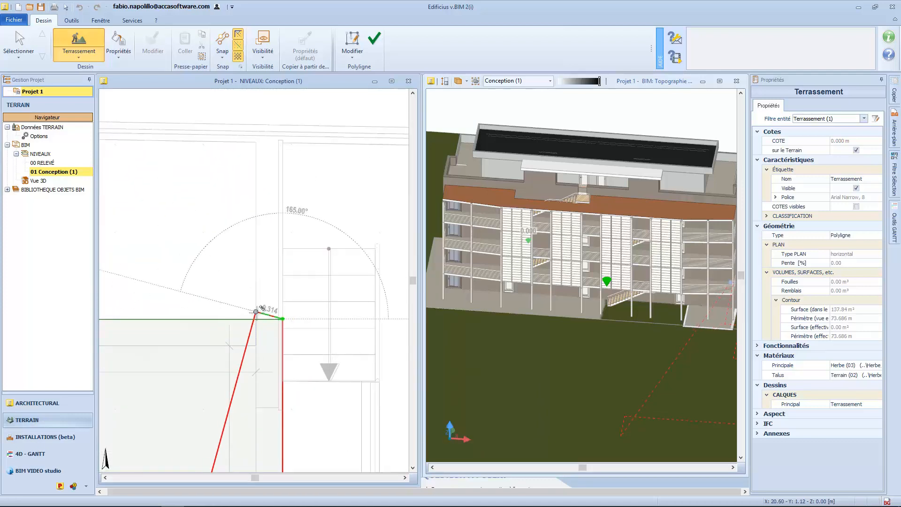
left_click(255, 319)
left_click(256, 125)
Step: Continue the earthwork outline east along the northern boundary to the northeast corner of the eastern strip
scroll(347, 174, "down", 5)
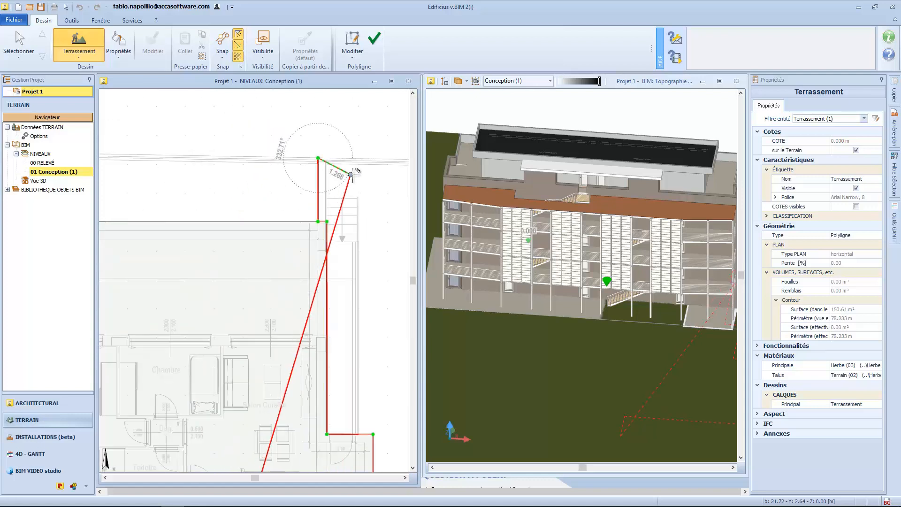
middle_click_drag(353, 175, 218, 215)
middle_click_drag(295, 204, 257, 205)
scroll(258, 205, "up", 4)
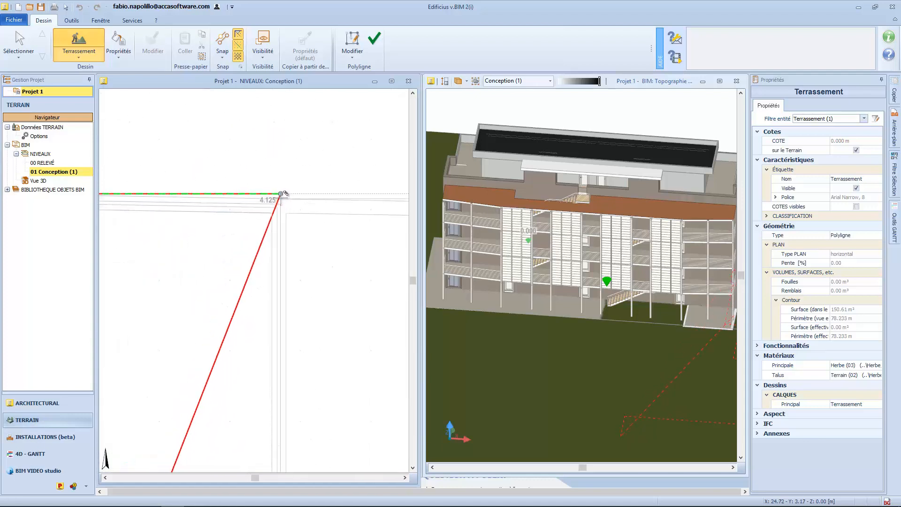
left_click(281, 196)
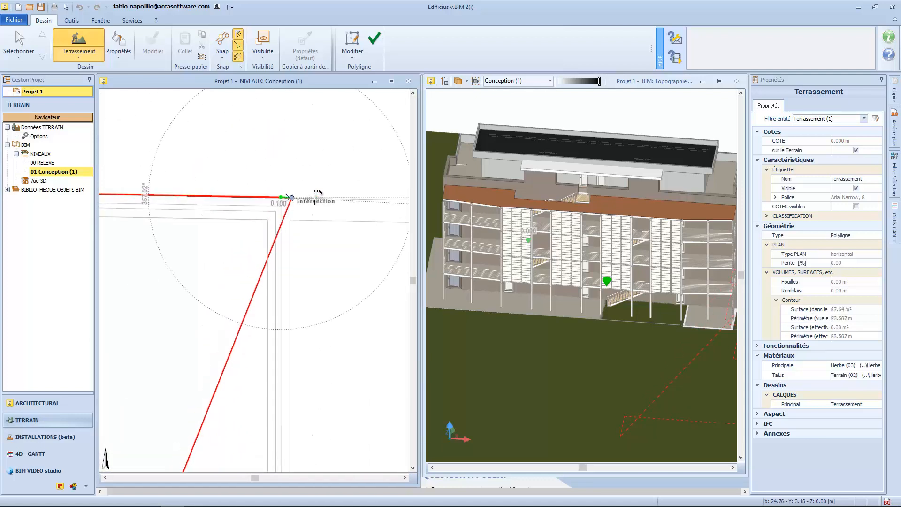
scroll(324, 199, "down", 3)
middle_click_drag(397, 208, 204, 235)
scroll(277, 227, "down", 1)
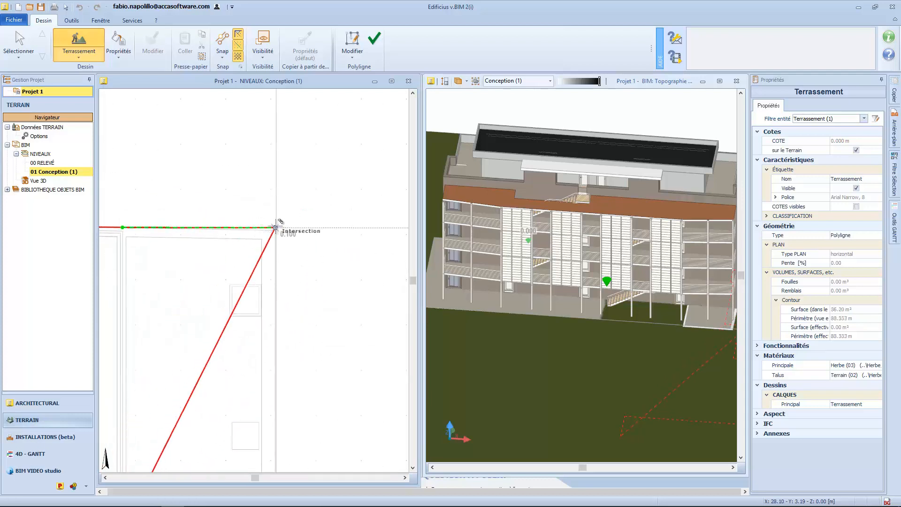
left_click(275, 227)
Step: Trace the earthwork outline down the eastern strip's east edge to its southeast corner and close the polygon
middle_click_drag(291, 377, 282, 113)
middle_click_drag(297, 396, 330, 197)
scroll(331, 197, "down", 4)
middle_click_drag(345, 399, 348, 142)
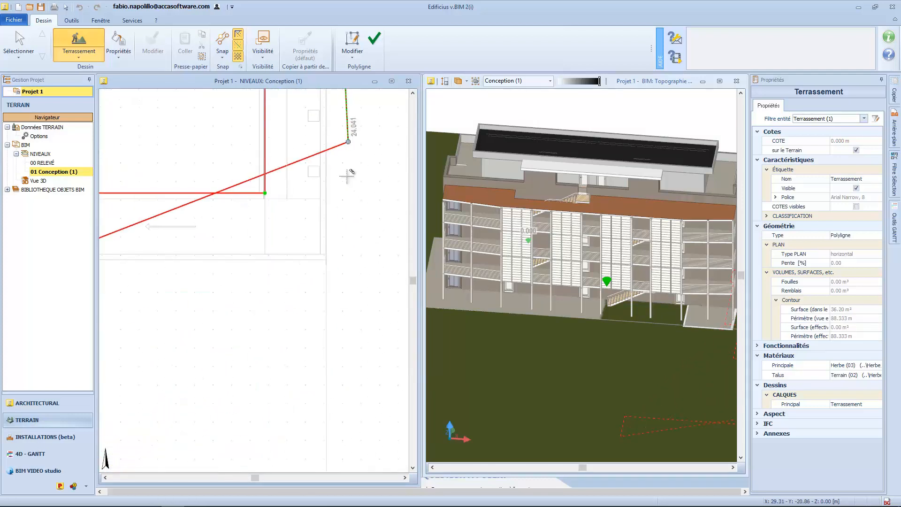
middle_click_drag(344, 356, 373, 366)
scroll(359, 301, "up", 4)
left_click(354, 161)
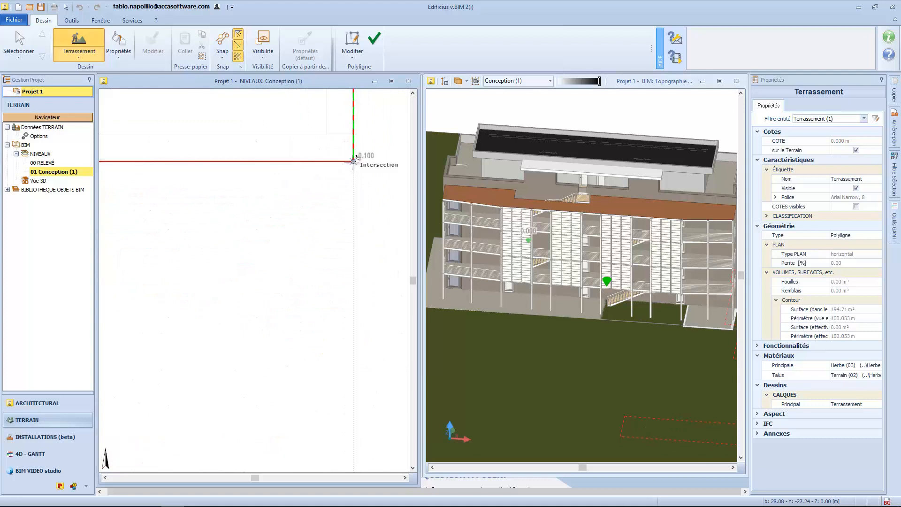
scroll(354, 161, "down", 5)
right_click(244, 320)
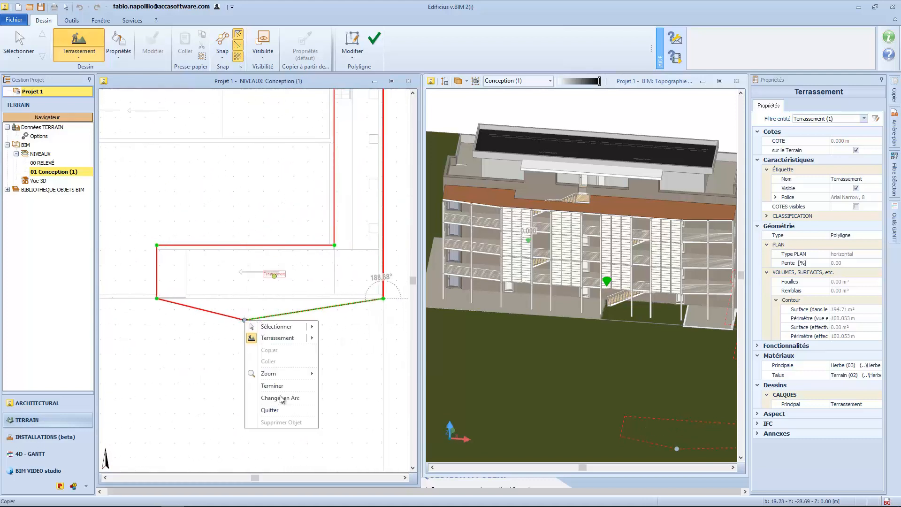
left_click(279, 385)
left_click(20, 38)
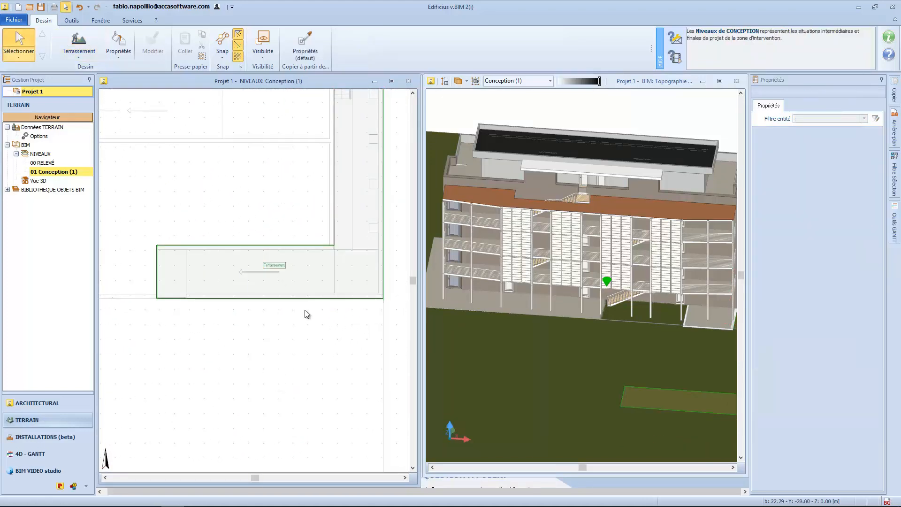
Step: Make the terrain fully transparent and lower the L-shaped eastern earthwork to an elevation of -1.225 m
left_click(274, 266)
middle_click_drag(652, 350, 487, 328)
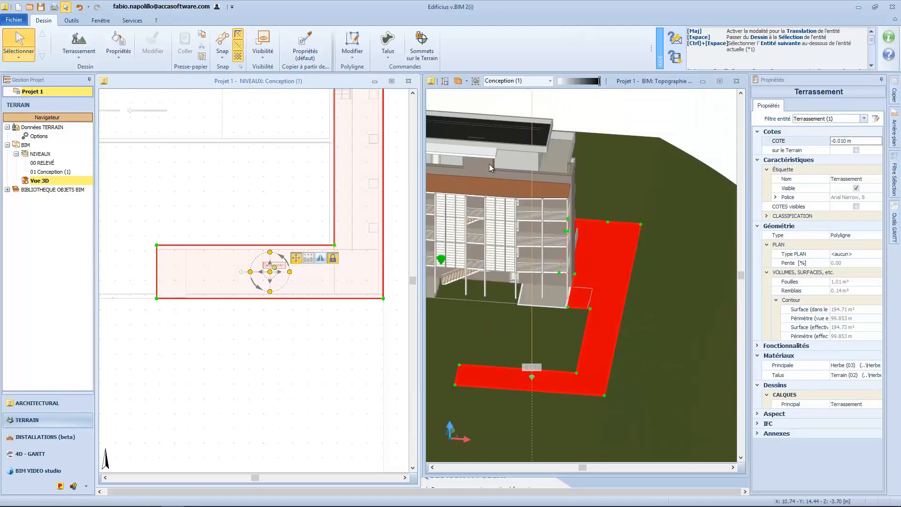
left_click_drag(600, 85, 558, 91)
right_click_drag(646, 423, 633, 415)
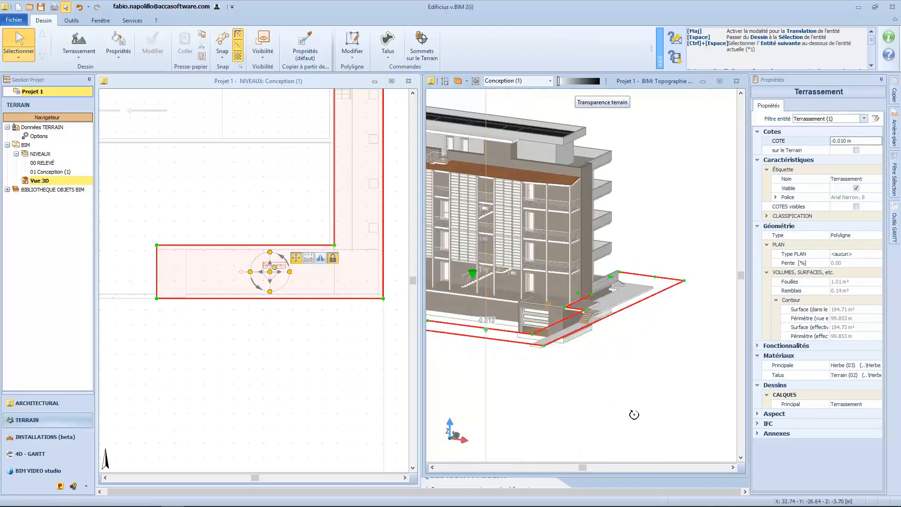
scroll(520, 349, "up", 2)
left_click_drag(454, 337, 491, 359)
scroll(506, 362, "up", 6)
scroll(238, 314, "down", 4)
scroll(514, 344, "down", 3)
middle_click_drag(514, 343, 626, 353)
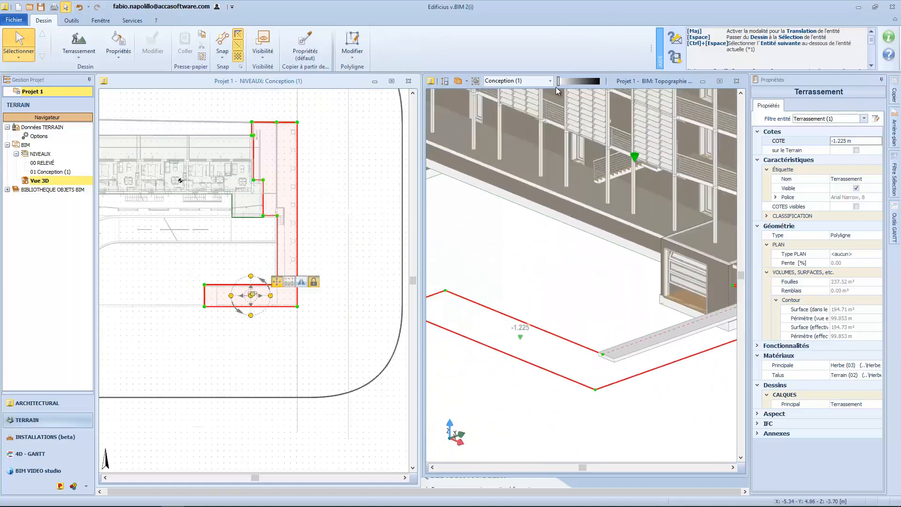
Step: Restore the terrain to full opacity and deselect the lowered earthwork
left_click_drag(559, 84, 599, 83)
scroll(530, 295, "down", 5)
middle_click_drag(530, 295, 485, 340)
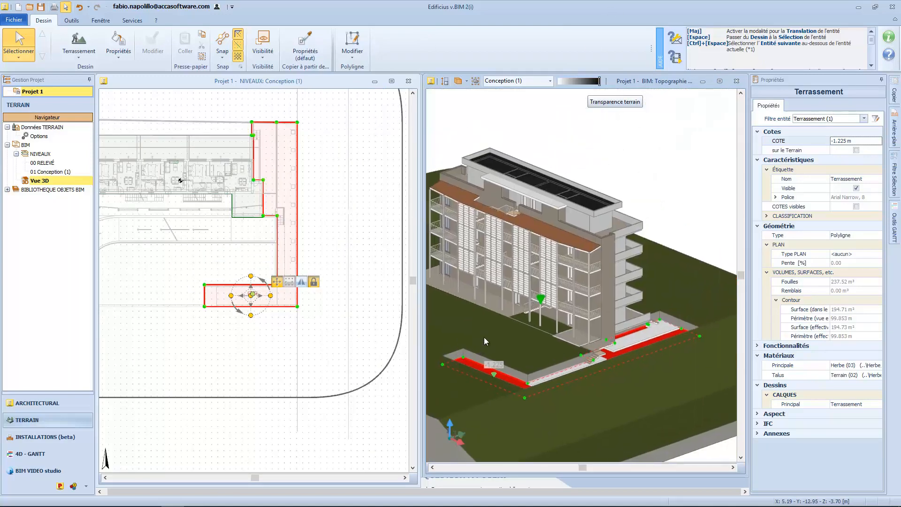
right_click_drag(485, 339, 499, 343)
middle_click_drag(497, 331, 548, 293)
left_click(373, 302)
Step: Start a new earthwork outline at the southwest corner of the building's southeast projection and trace it west to the start of the curved ramp
middle_click_drag(173, 316, 277, 334)
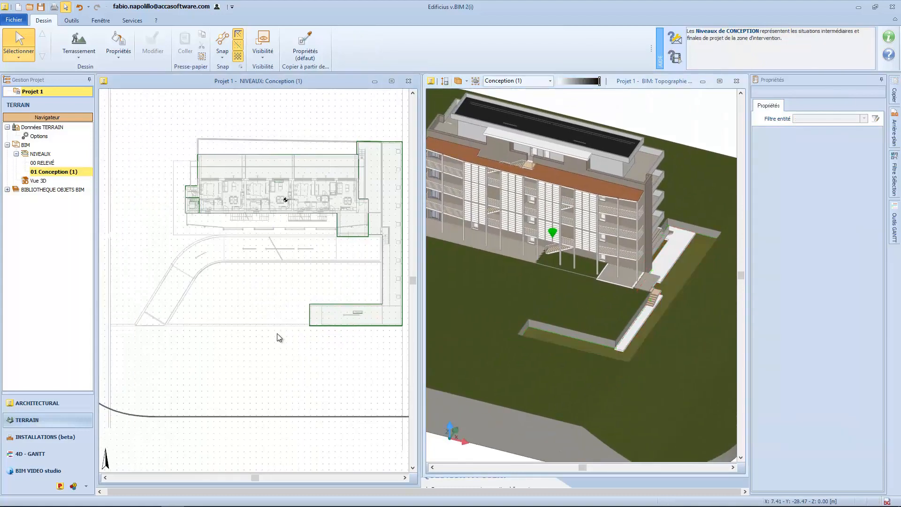
left_click(79, 37)
scroll(341, 281, "up", 5)
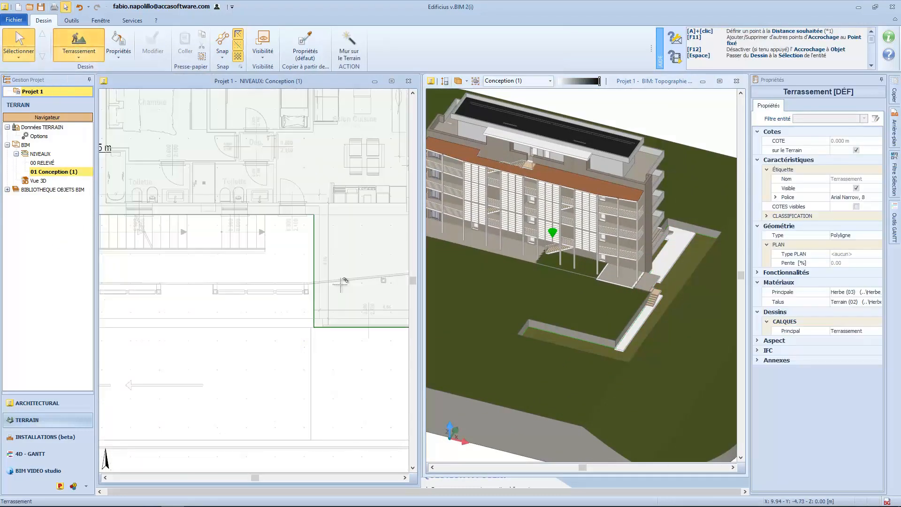
left_click(314, 327)
middle_click_drag(186, 335, 305, 322)
middle_click_drag(162, 324, 266, 308)
middle_click_drag(147, 308, 259, 323)
middle_click_drag(129, 342, 266, 337)
scroll(250, 312, "up", 2)
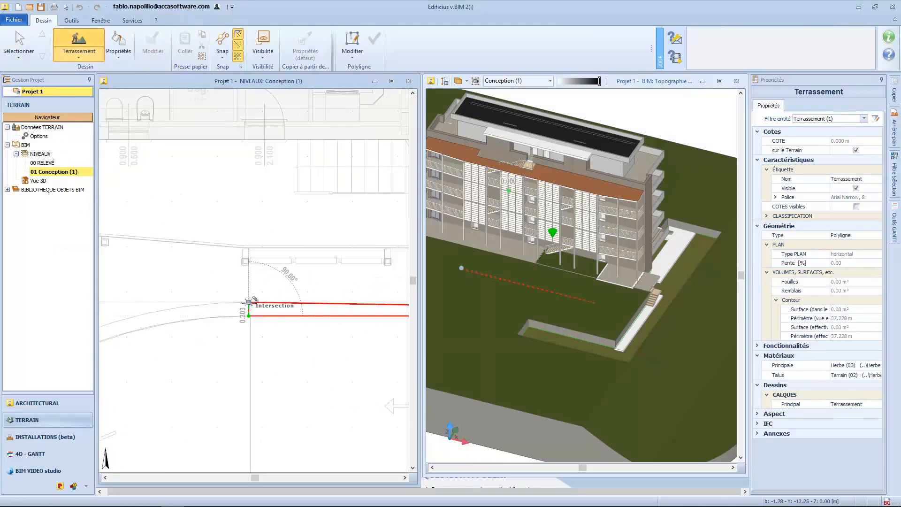
Step: Continue the earthwork outline west to the outer boundary, up to its northwest corner, and east to the building's west wall
scroll(171, 306, "down", 3)
middle_click_drag(118, 299, 263, 321)
left_click(164, 324)
middle_click_drag(126, 137, 169, 323)
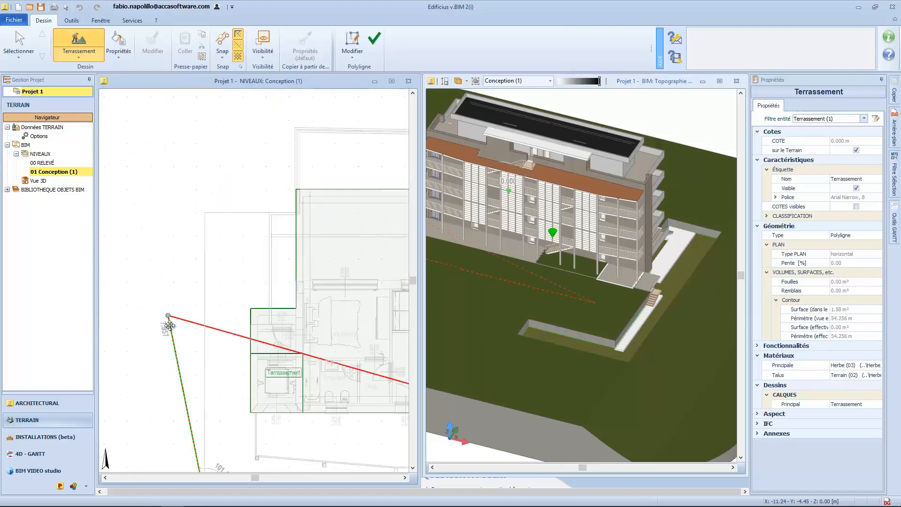
left_click(207, 225)
scroll(300, 223, "up", 2)
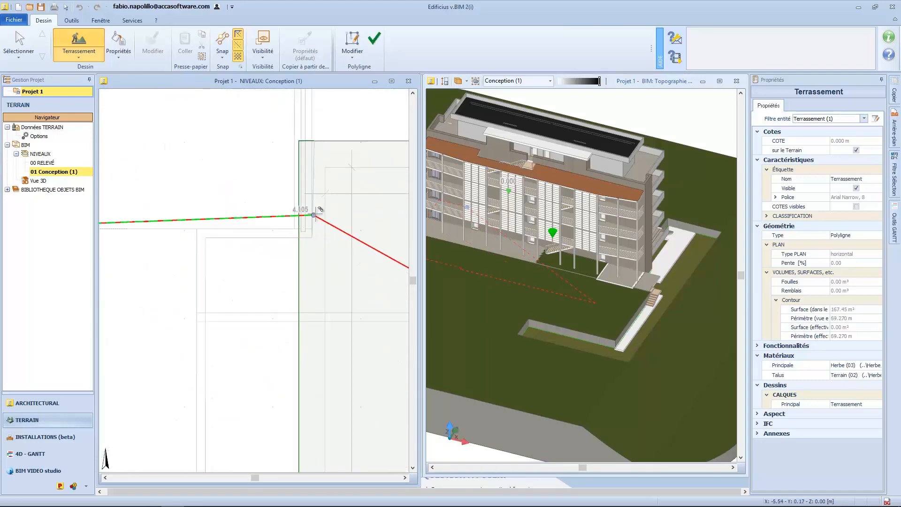
left_click(299, 228)
Step: Trace the earthwork outline down the west wall and around the projecting lift block to its southwest corner
scroll(300, 339, "down", 2)
scroll(300, 389, "up", 4)
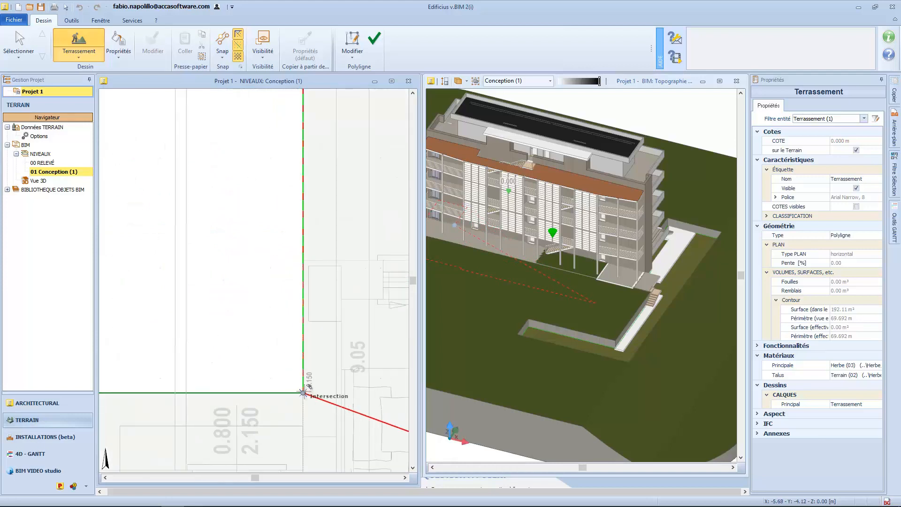
left_click(304, 392)
middle_click_drag(105, 391, 239, 333)
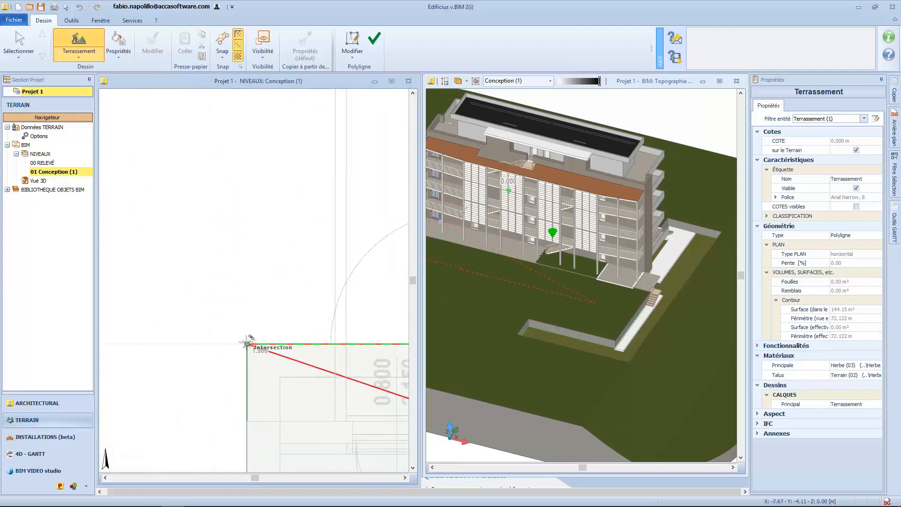
left_click(247, 342)
middle_click_drag(287, 421, 240, 185)
middle_click_drag(214, 417, 206, 194)
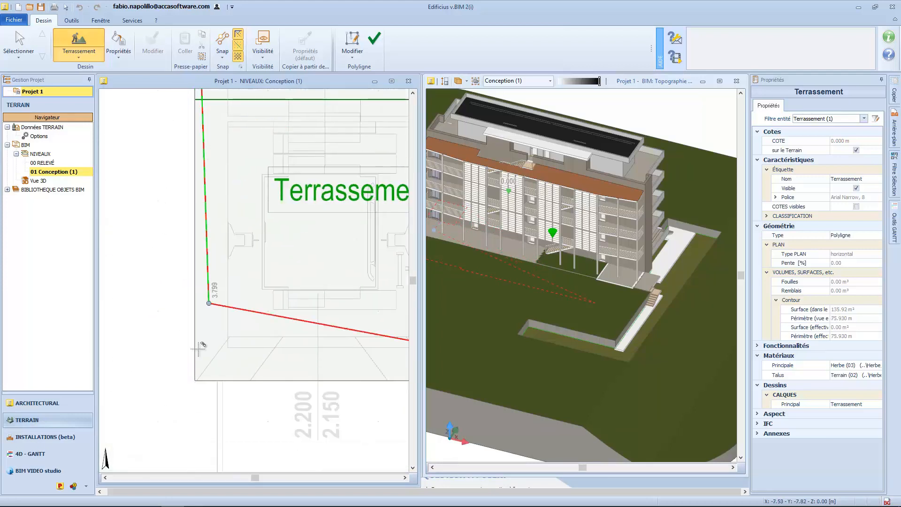
scroll(192, 379, "up", 3)
left_click(193, 379)
Step: Continue the earthwork outline east along the building's south facade to the corner with the southeast projection
scroll(247, 356, "down", 5)
scroll(332, 368, "up", 3)
middle_click_drag(332, 368, 112, 323)
middle_click_drag(396, 343, 80, 301)
scroll(141, 287, "down", 5)
middle_click_drag(320, 294, 111, 261)
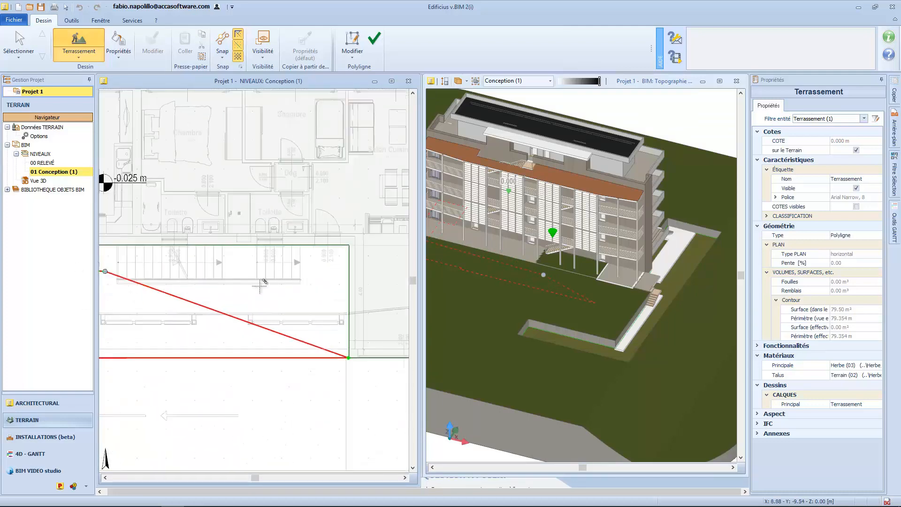
middle_click_drag(346, 262, 287, 308)
left_click(287, 307)
scroll(287, 309, "up", 5)
scroll(304, 343, "down", 2)
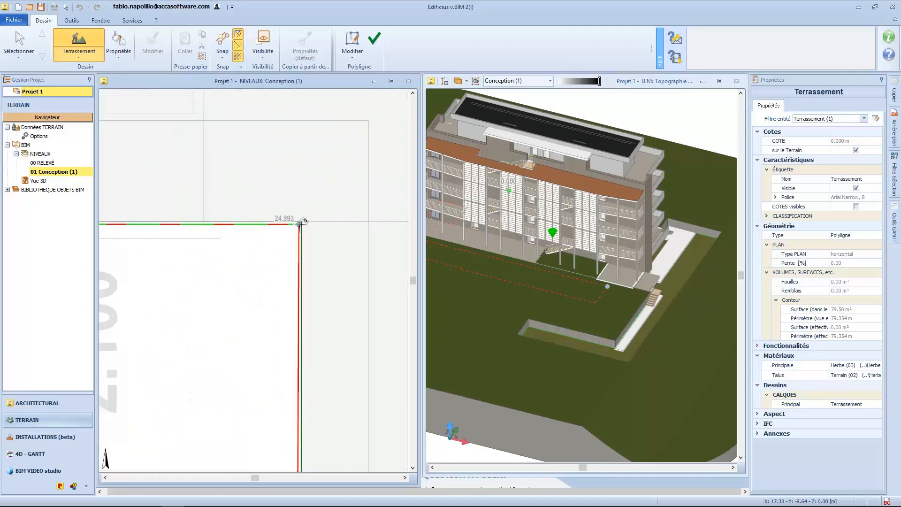
scroll(305, 343, "down", 1)
Step: Close the earthwork polygon down the west wall of the southeast projection
middle_click_drag(304, 343, 248, 135)
right_click(235, 390)
left_click(272, 455)
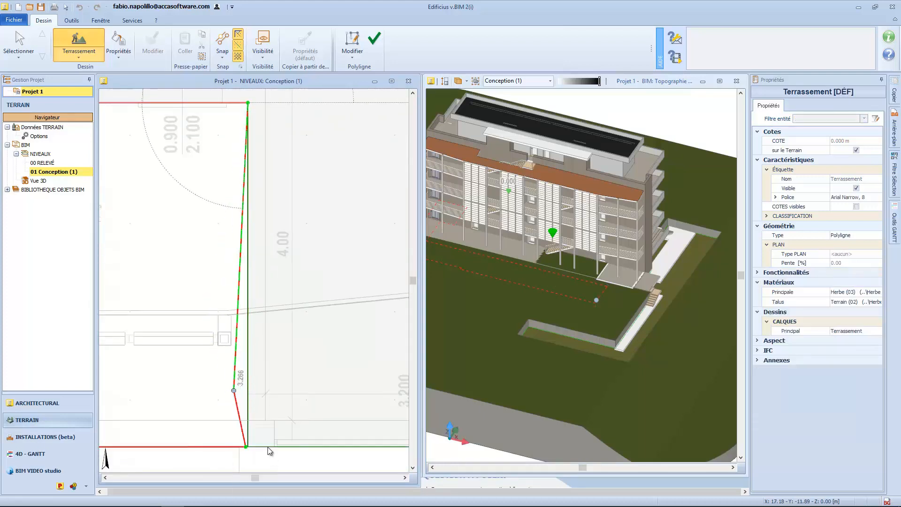
key("Escape")
Step: Move the new earthwork's southeast vertex onto the southwest corner of the southeast projection
left_click(266, 447)
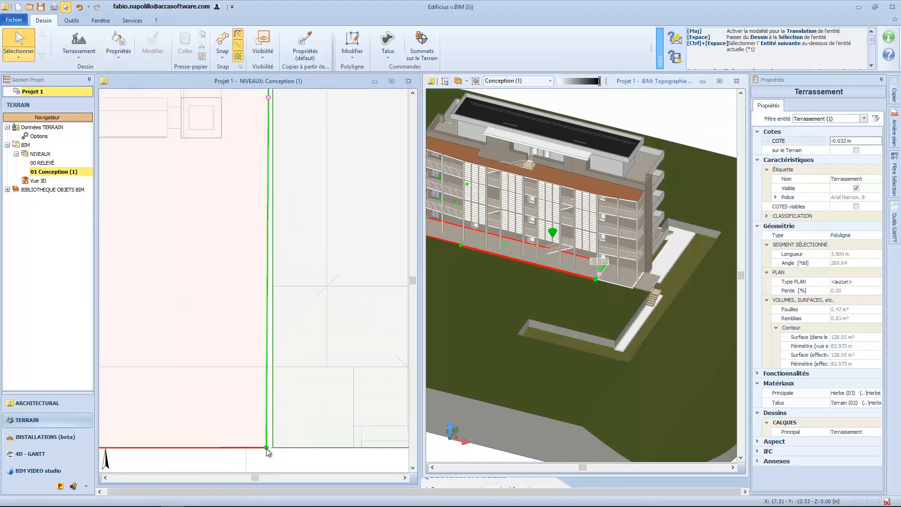
left_click_drag(266, 447, 273, 447)
scroll(296, 455, "down", 3)
scroll(197, 432, "down", 4)
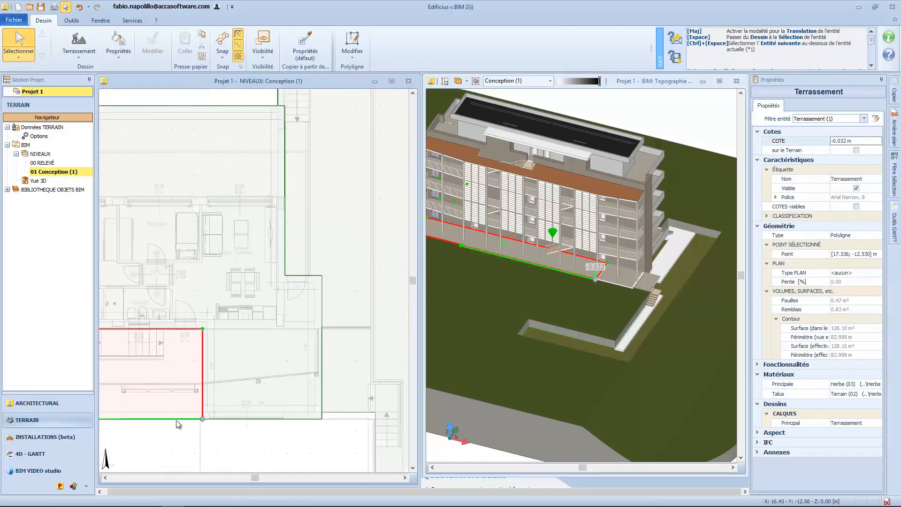
Step: Set the front earthwork's elevation to -0.200 m and deselect it
middle_click_drag(177, 424, 279, 389)
scroll(275, 370, "down", 2)
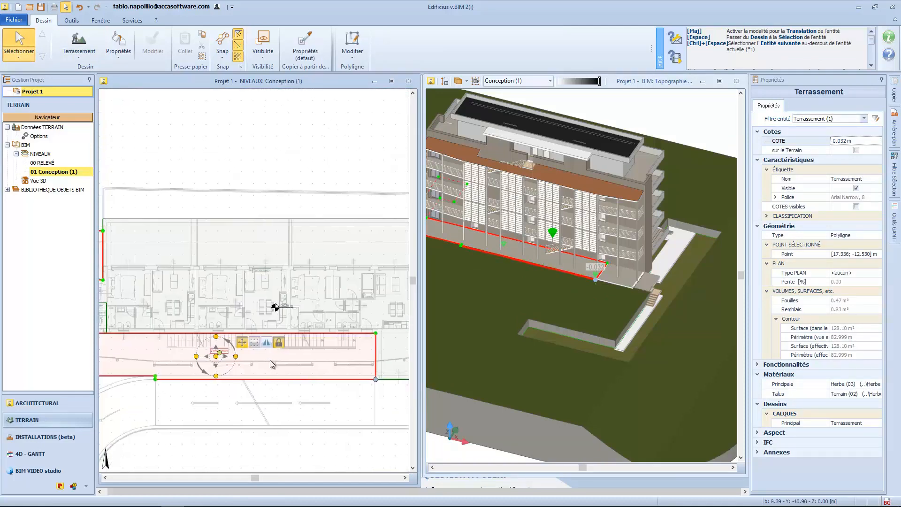
left_click(861, 141)
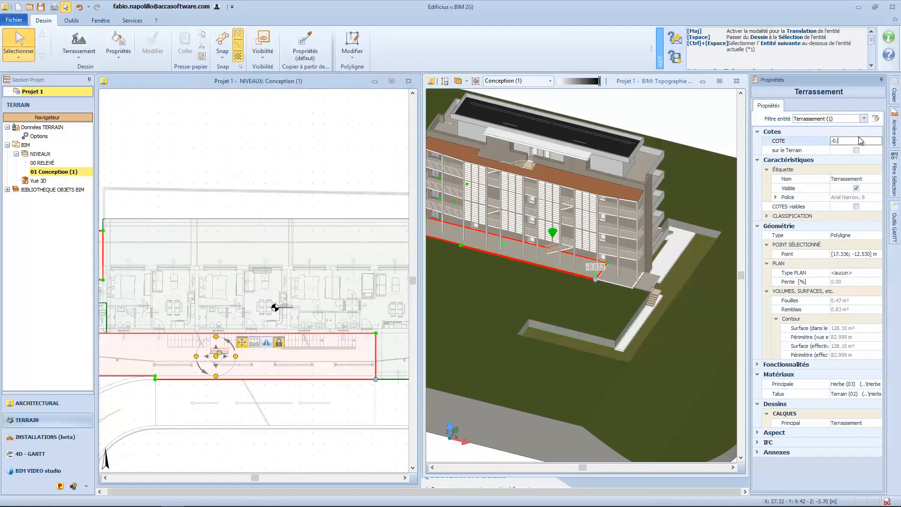
middle_click_drag(566, 315, 615, 342)
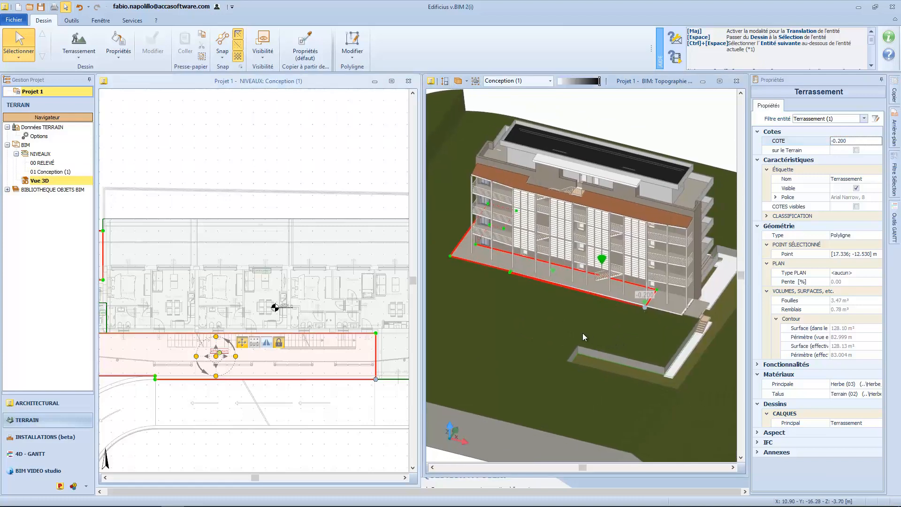
left_click(224, 434)
Step: Rename the Conception (1) level as Fouilles
scroll(224, 435, "down", 3)
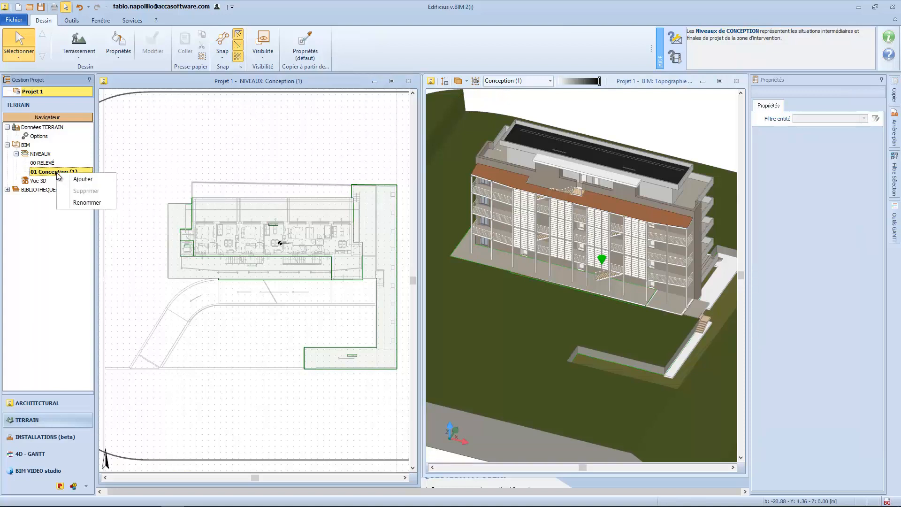
left_click(84, 204)
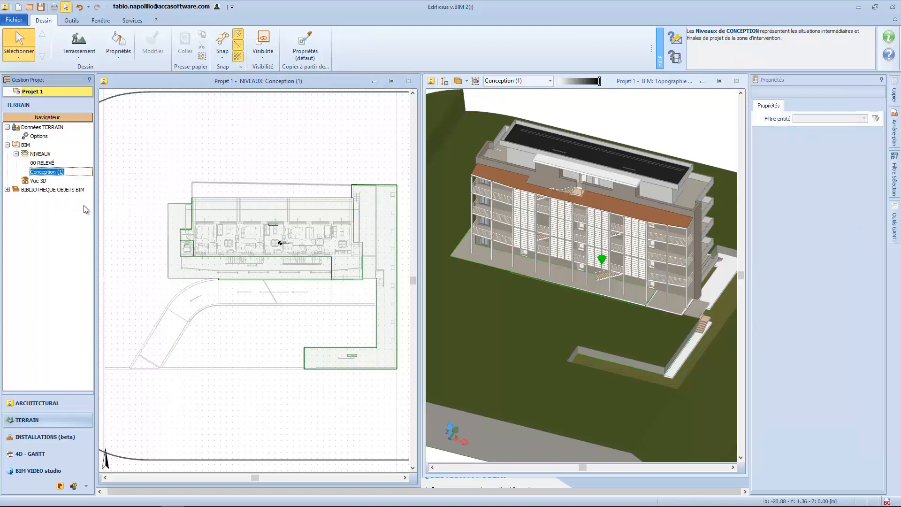
type("Fouilles")
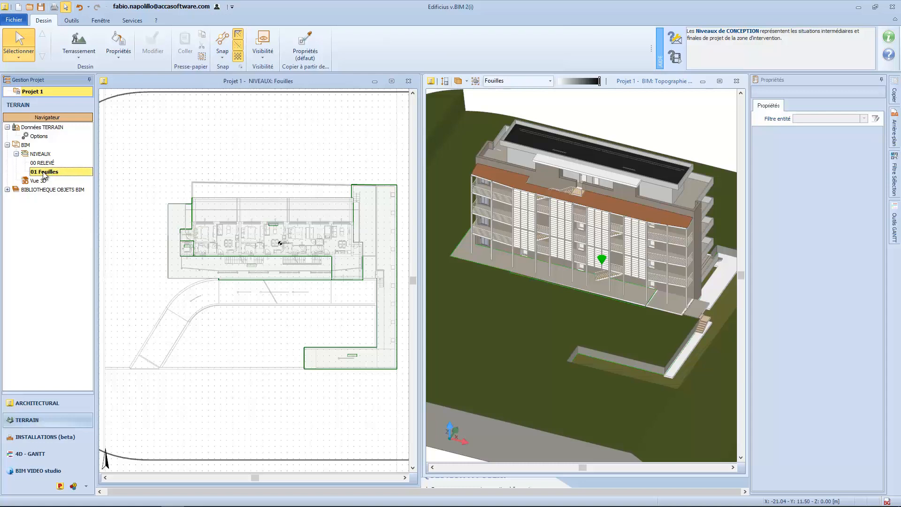
Step: Add another terrain design level and fit its plan window beside the 3D view
left_click(66, 179)
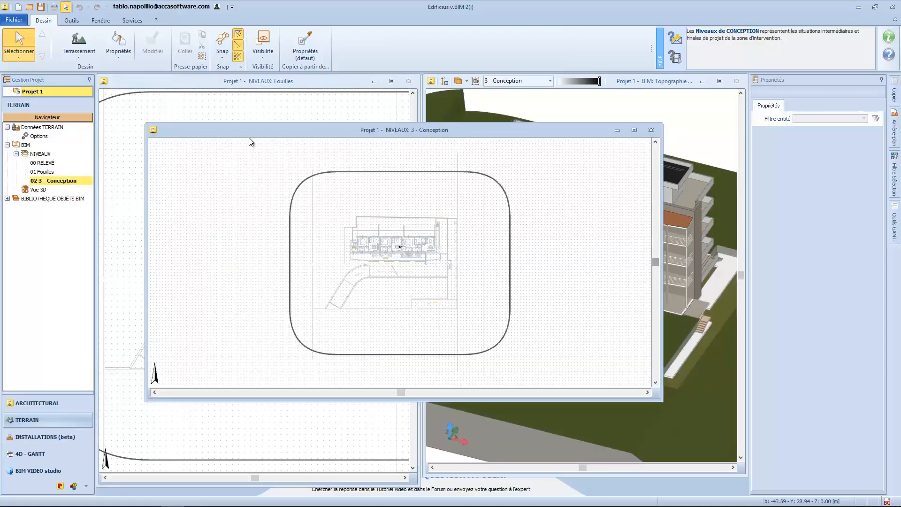
left_click_drag(248, 137, 213, 79)
left_click_drag(381, 351, 384, 494)
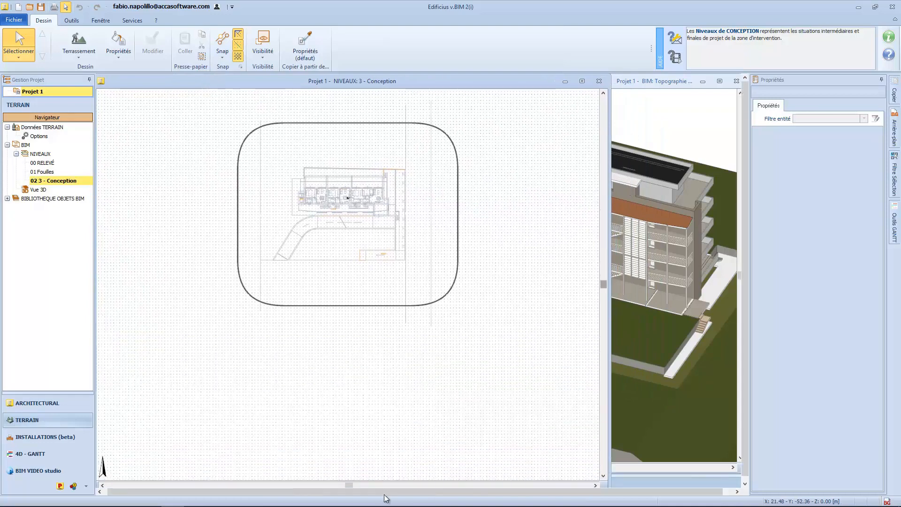
left_click_drag(610, 282, 419, 283)
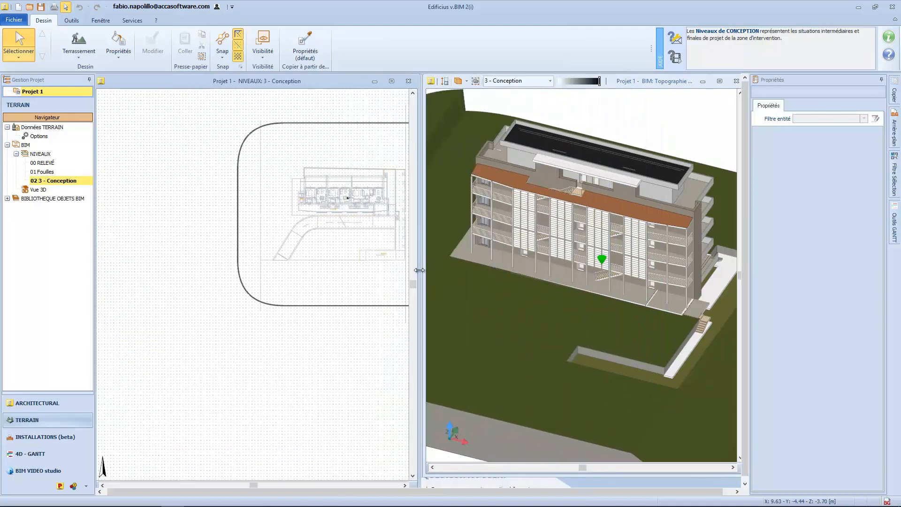
middle_click_drag(287, 280, 250, 297)
scroll(250, 293, "up", 3)
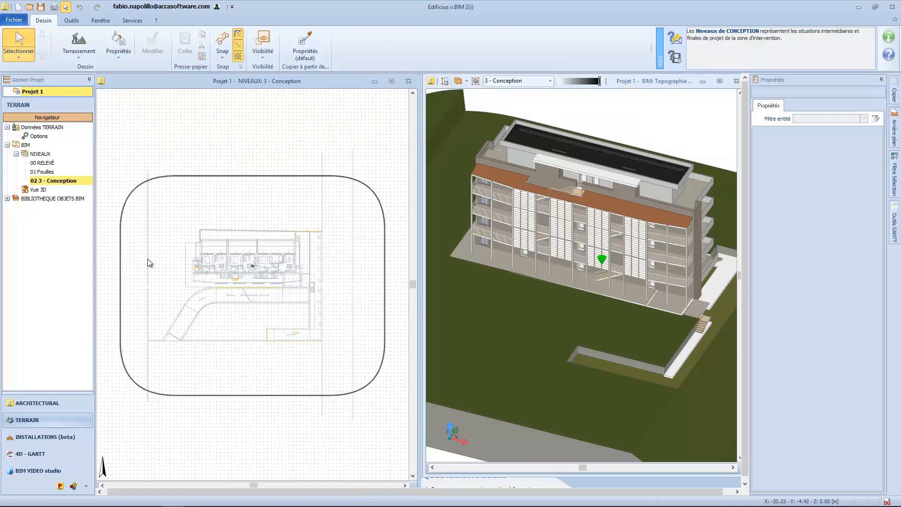
Step: Start a ramp object on the new level at the straight part of the driveway, entering the ramp editor
left_click(77, 47)
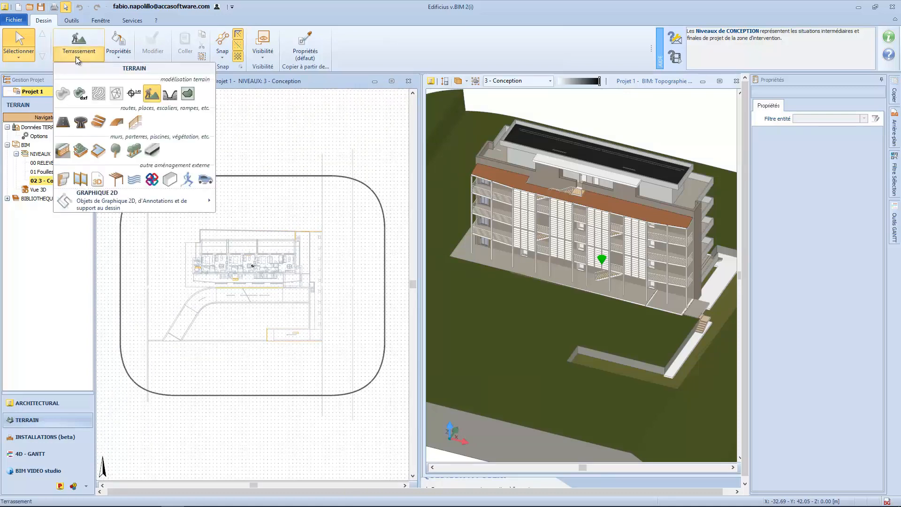
left_click(120, 123)
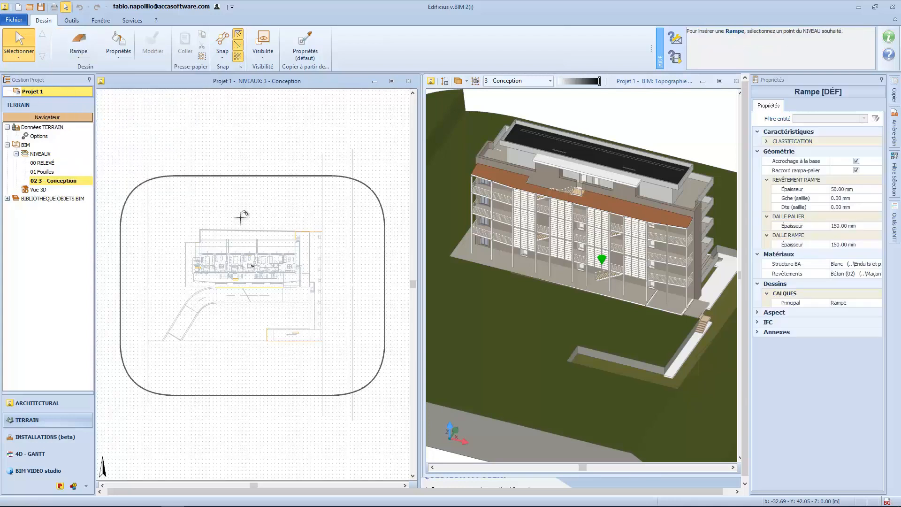
scroll(269, 296, "up", 5)
left_click(269, 296)
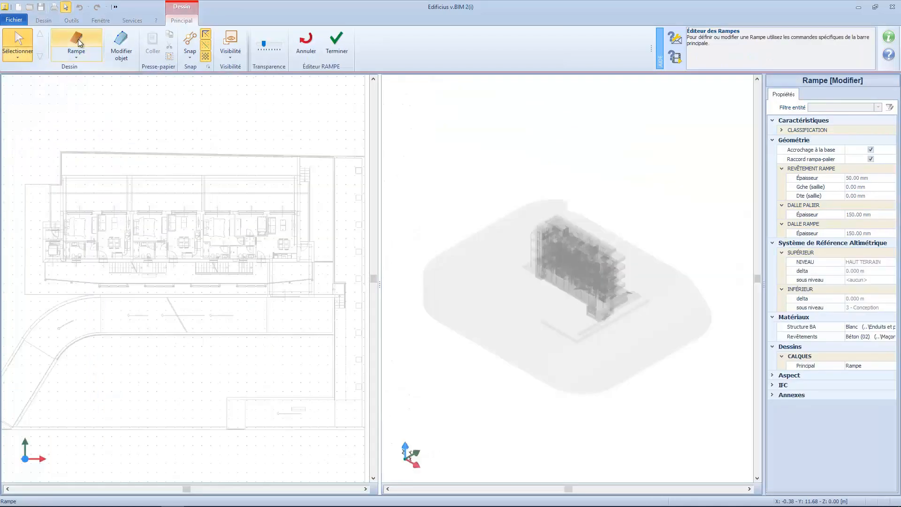
Step: Draw two construction lines across the driveway, one at each end of its curved section
left_click(76, 55)
left_click(83, 162)
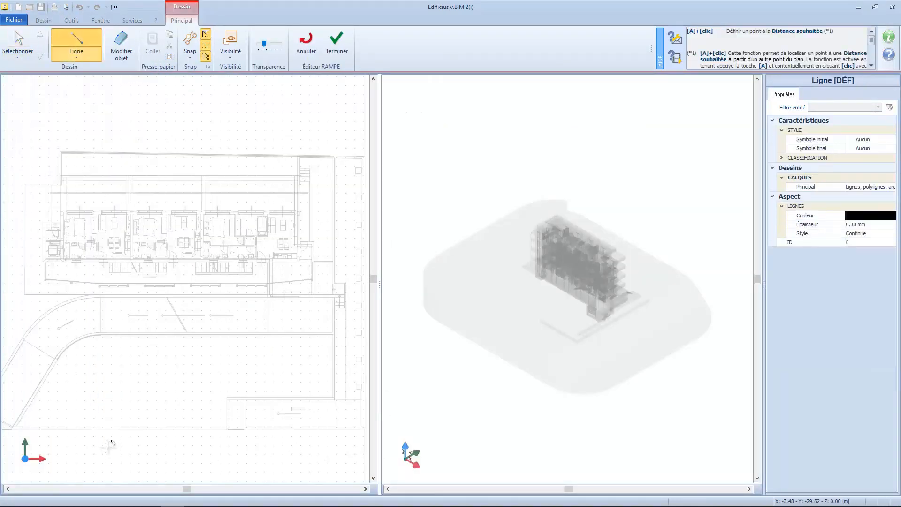
scroll(85, 370, "up", 5)
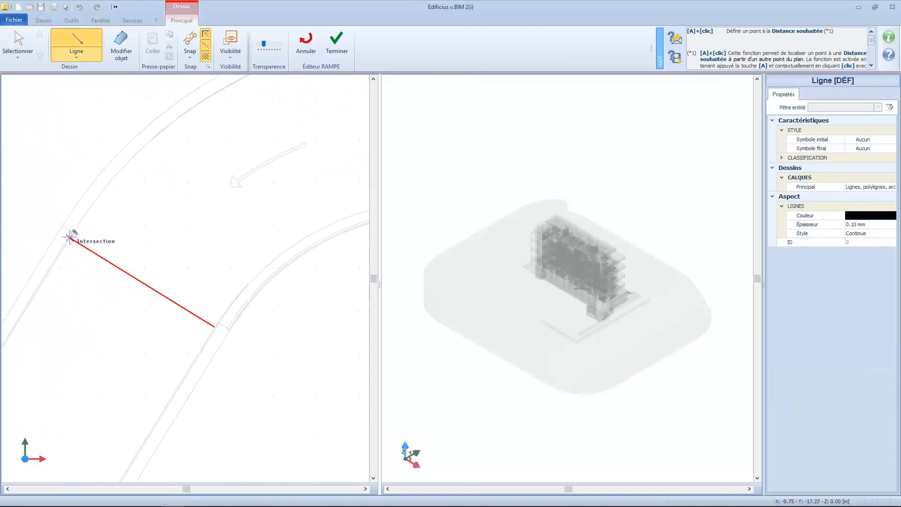
left_click(70, 237)
left_click(214, 326)
middle_click_drag(300, 211, 185, 322)
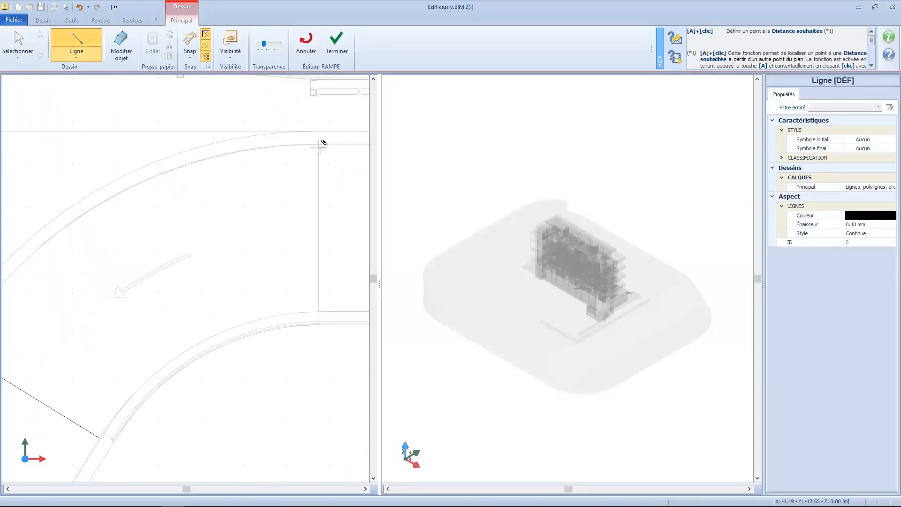
left_click(318, 147)
left_click(318, 311)
Step: Extend the two construction lines inward past the driveway's inner edge until they cross, the slanted one about 10.26 m and the vertical one about 10.94 m long
middle_click_drag(229, 380, 292, 366)
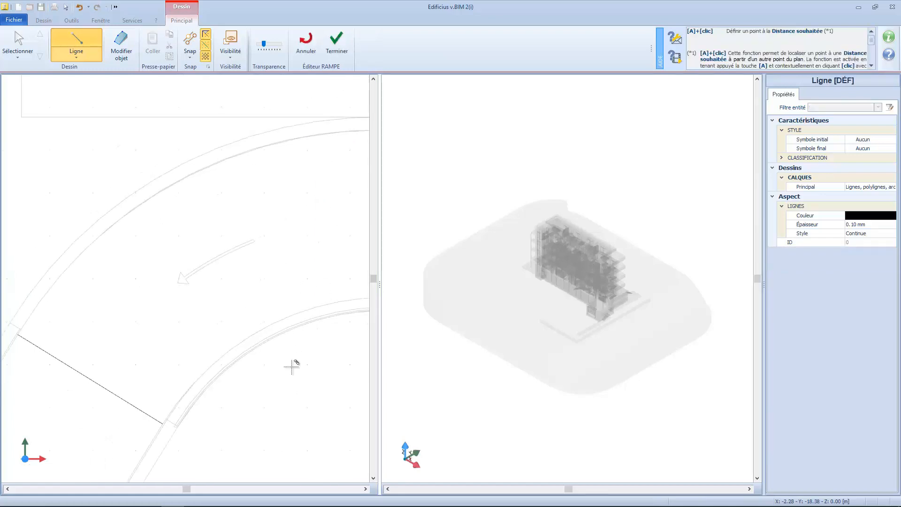
left_click(14, 35)
left_click(161, 425)
left_click(169, 428)
middle_click_drag(248, 423, 143, 268)
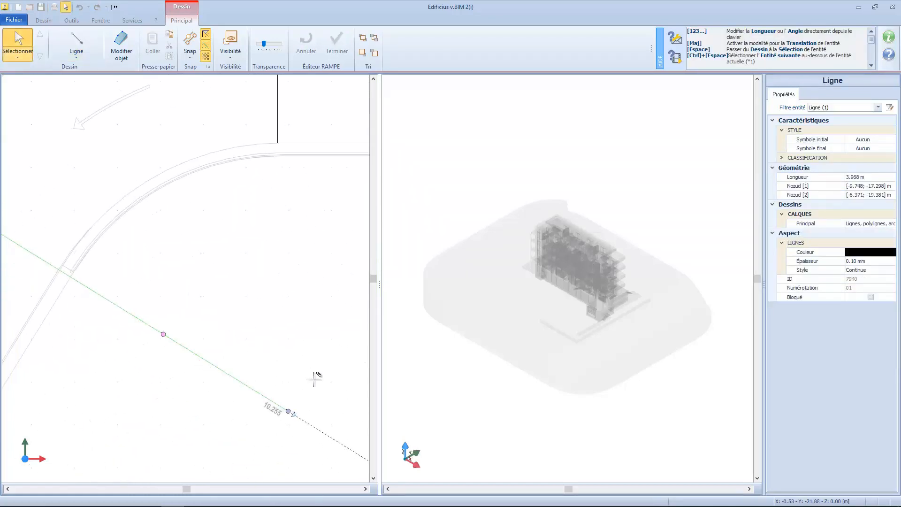
left_click(277, 144)
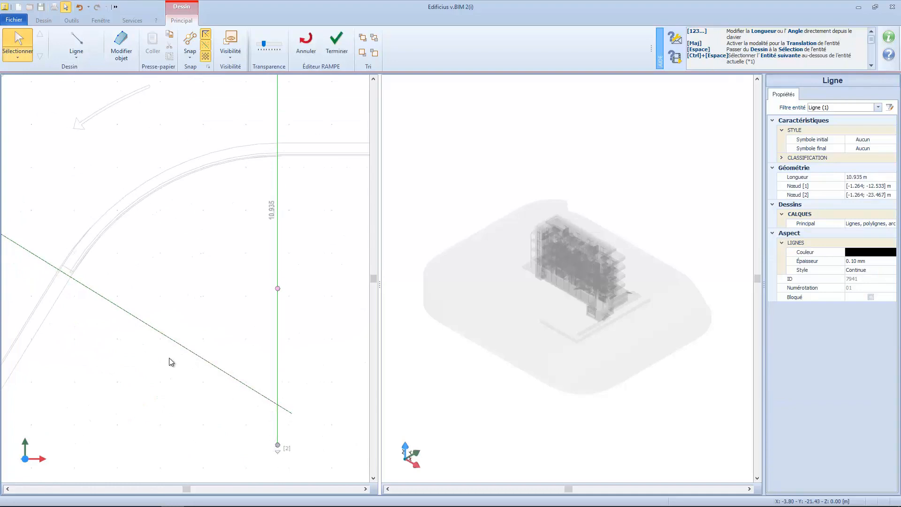
scroll(169, 359, "down", 4)
mouse_move(252, 320)
middle_mouse_down()
mouse_move(303, 337)
mouse_move(235, 311)
mouse_move(252, 309)
middle_mouse_up()
key("Escape")
scroll(234, 324, "up", 3)
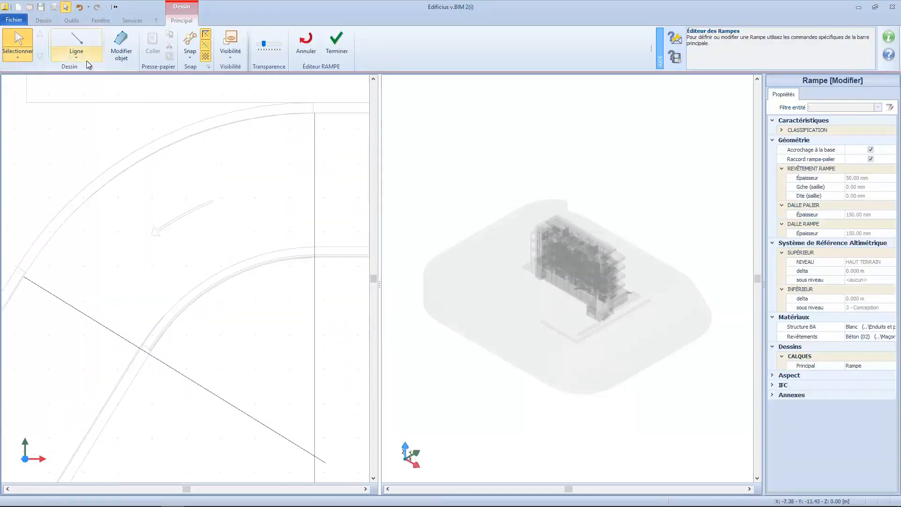
Step: Insert a curved ramp segment near the driveway's inner bend and select its inner arc
left_click(86, 60)
left_click(83, 92)
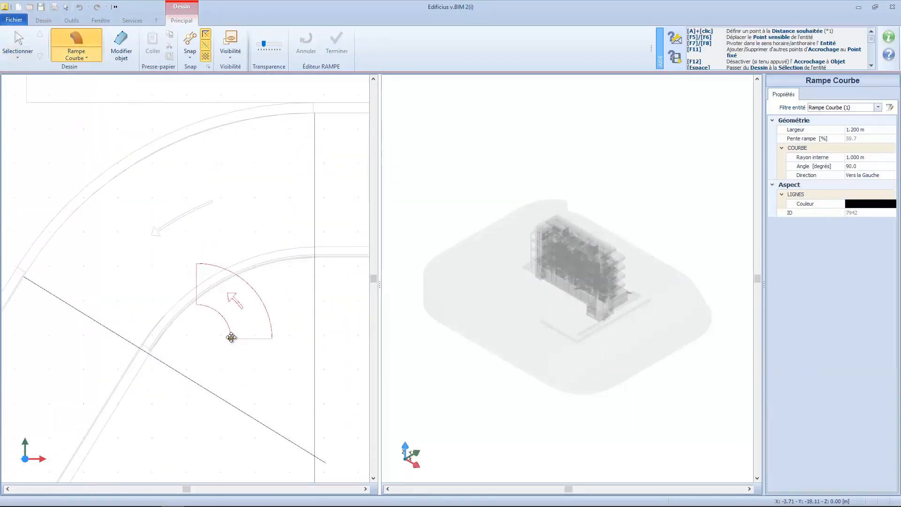
left_click(225, 324)
left_click(221, 323)
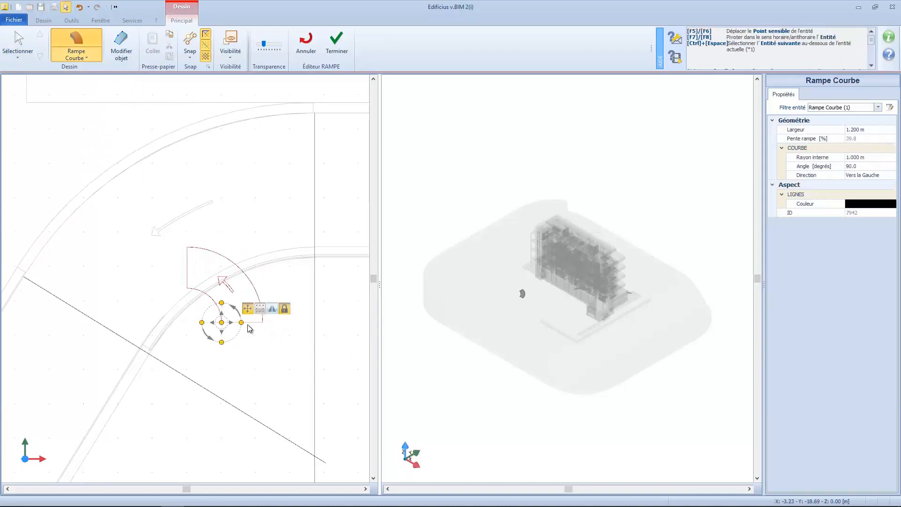
left_click(302, 331)
left_click(217, 305)
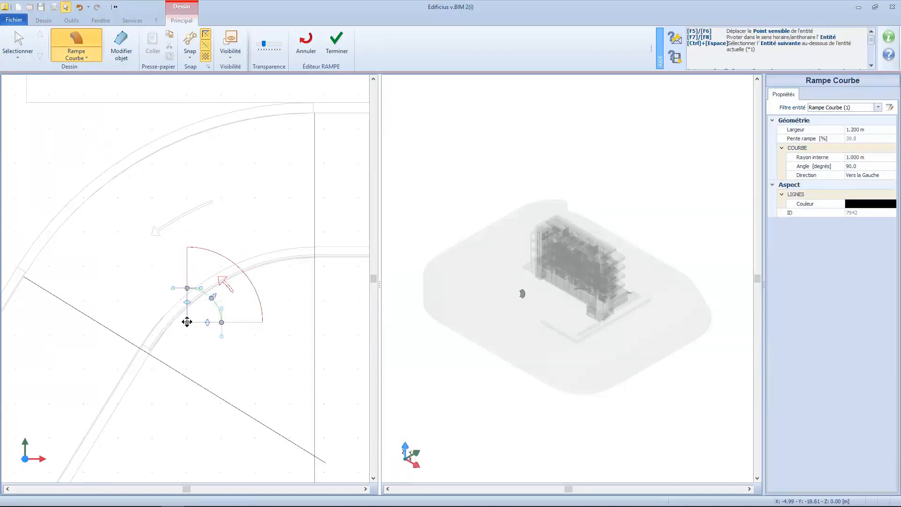
Step: Move the curved ramp's centre to the construction lines' intersection and bring its two ends onto those lines, spanning about 58°
left_click_drag(187, 322, 319, 455)
scroll(318, 456, "up", 2)
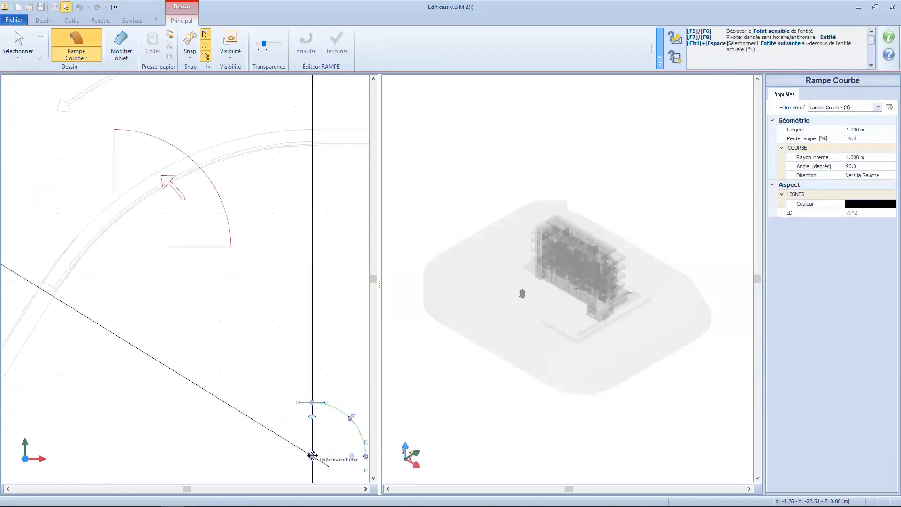
scroll(313, 455, "up", 3)
scroll(311, 457, "down", 5)
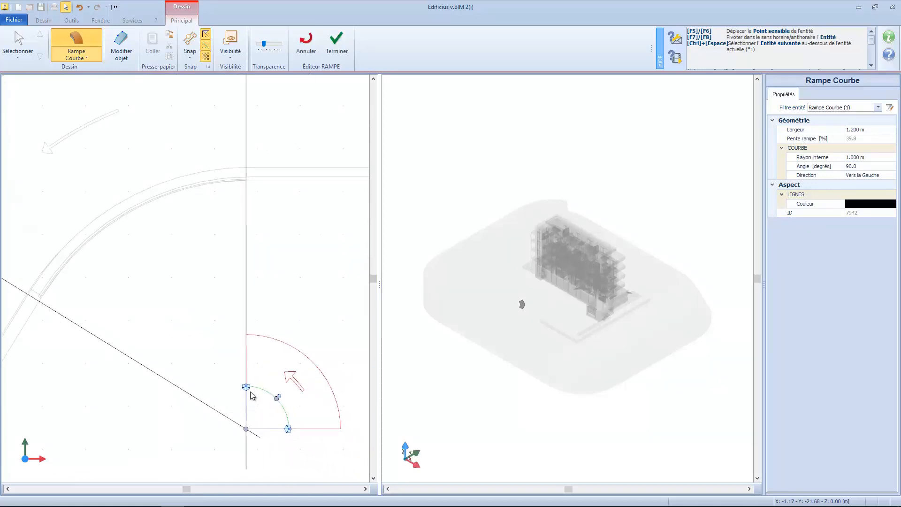
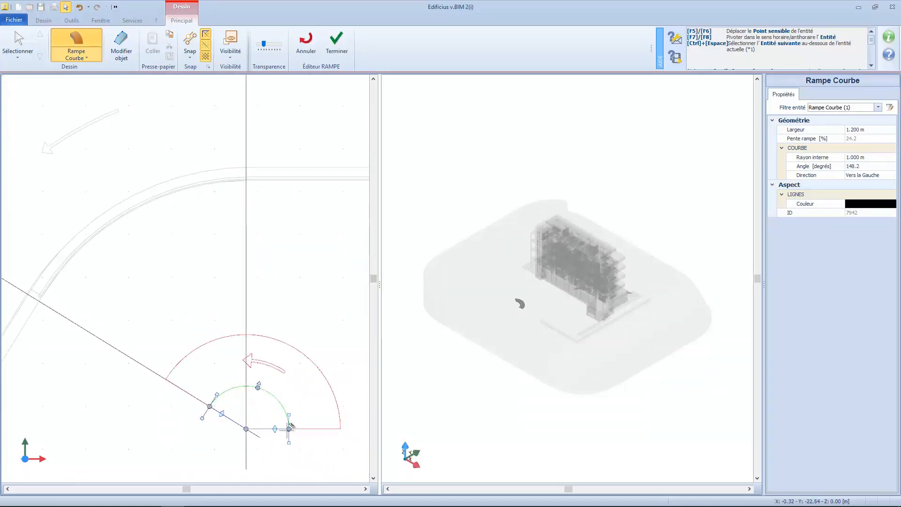
left_click(247, 181)
left_click(286, 404)
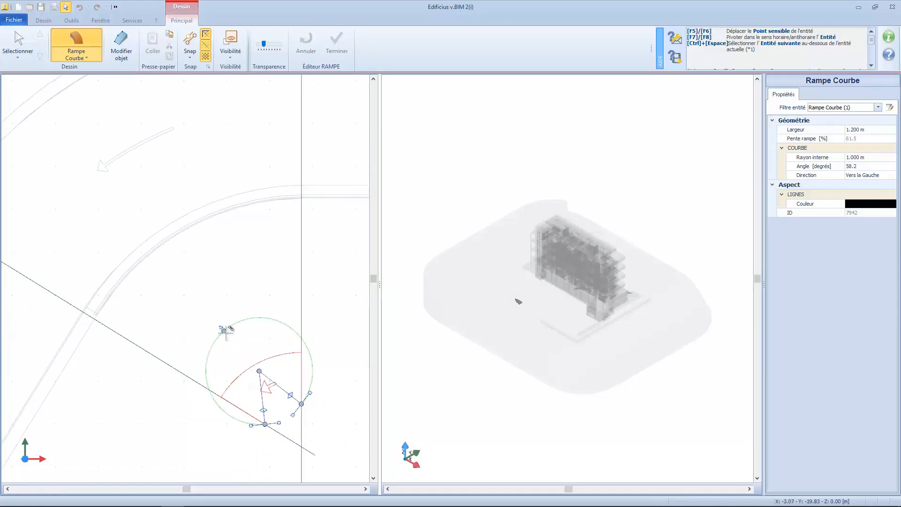
left_click(283, 409)
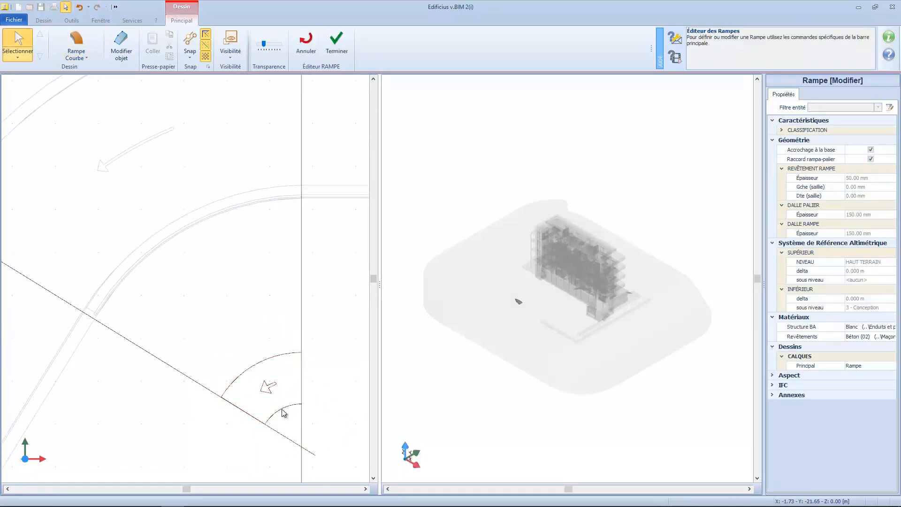
Step: Fit the curved ramp's inner arc to the driveway's inner edge, radius about 5.75 m, and set its width to 4.5 m
left_click(282, 412)
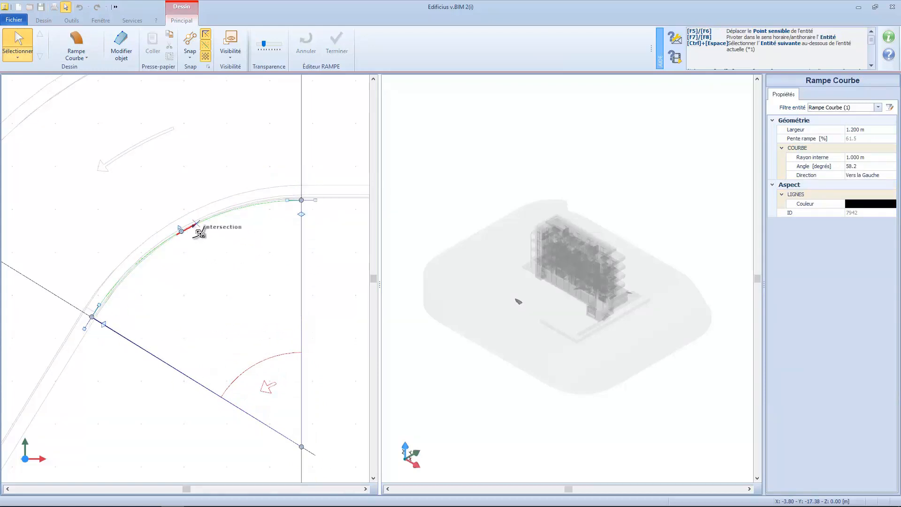
scroll(181, 229, "up", 3)
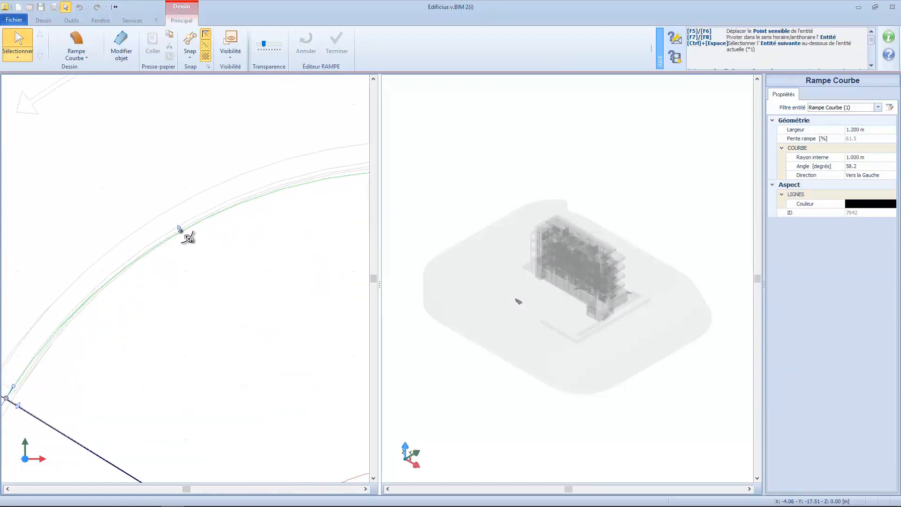
left_click(182, 229)
scroll(181, 230, "down", 3)
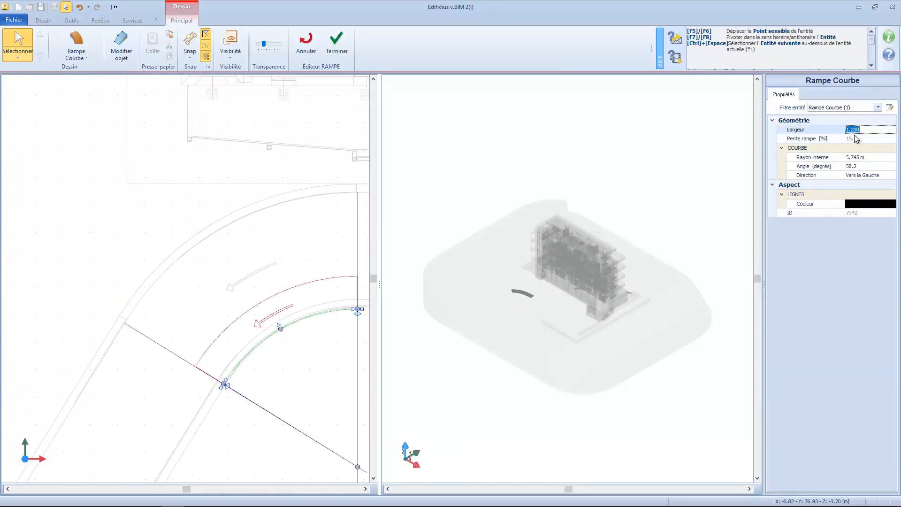
type("4.")
type("5")
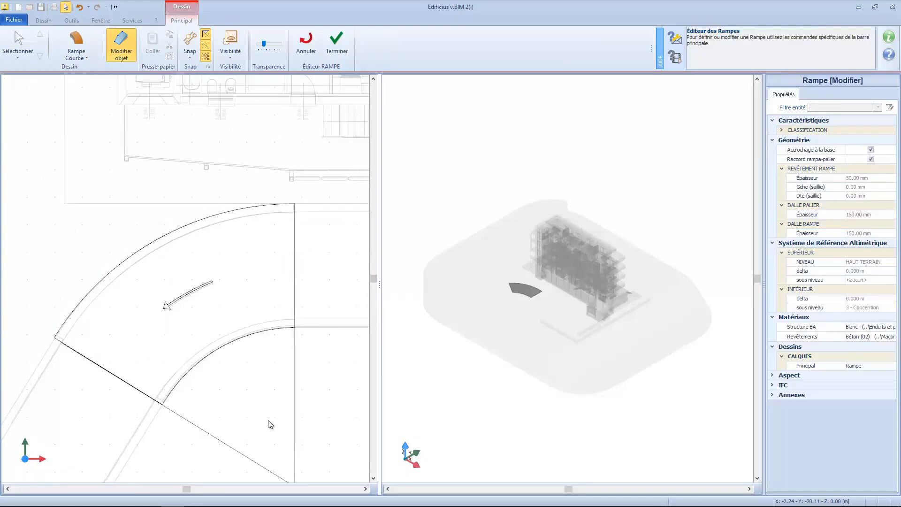
Step: Delete the two construction lines, keeping only the curved ramp
middle_click_drag(269, 420, 240, 362)
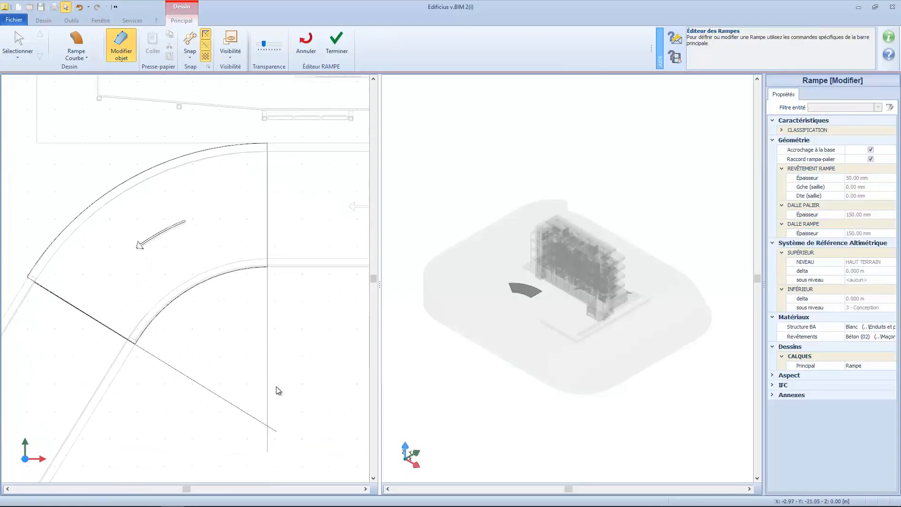
left_click_drag(276, 385, 250, 441)
key("Delete")
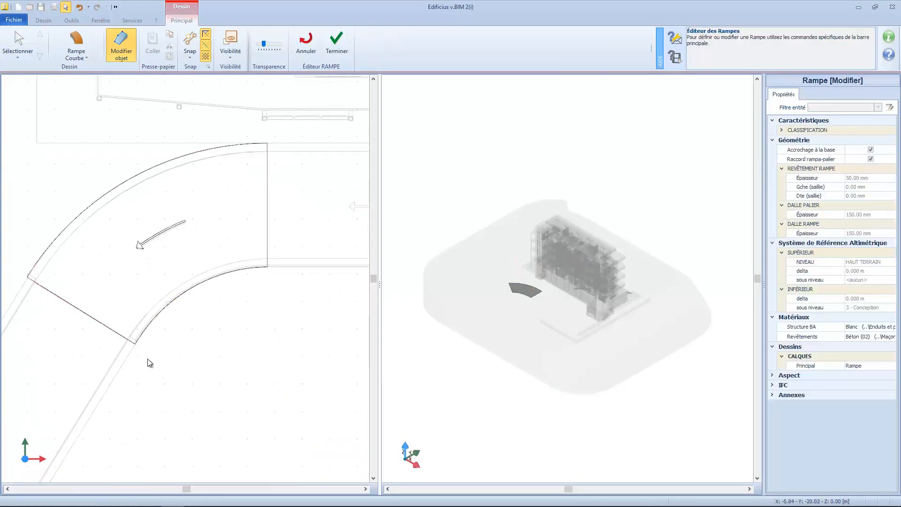
Step: Check how the curved ramp's outer and inner edges fit the driveway's bend
scroll(147, 361, "up", 2)
scroll(147, 374, "down", 4)
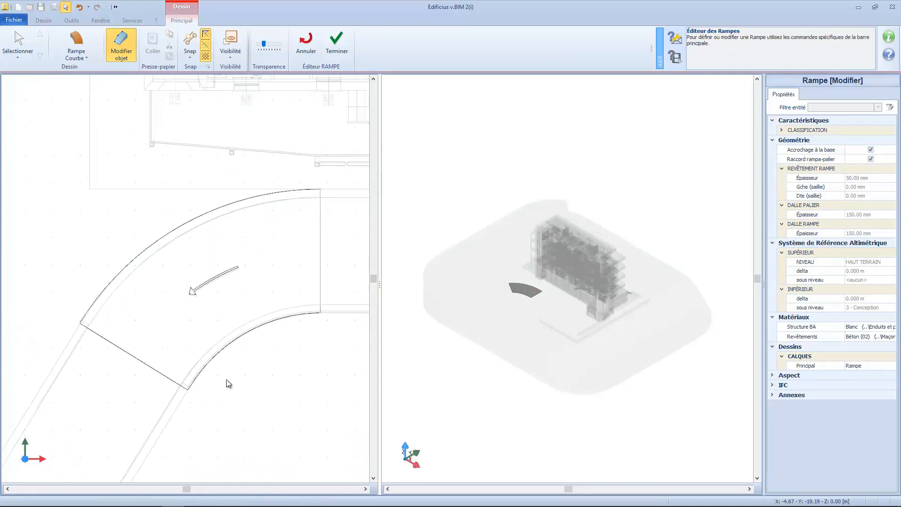
scroll(139, 346, "up", 3)
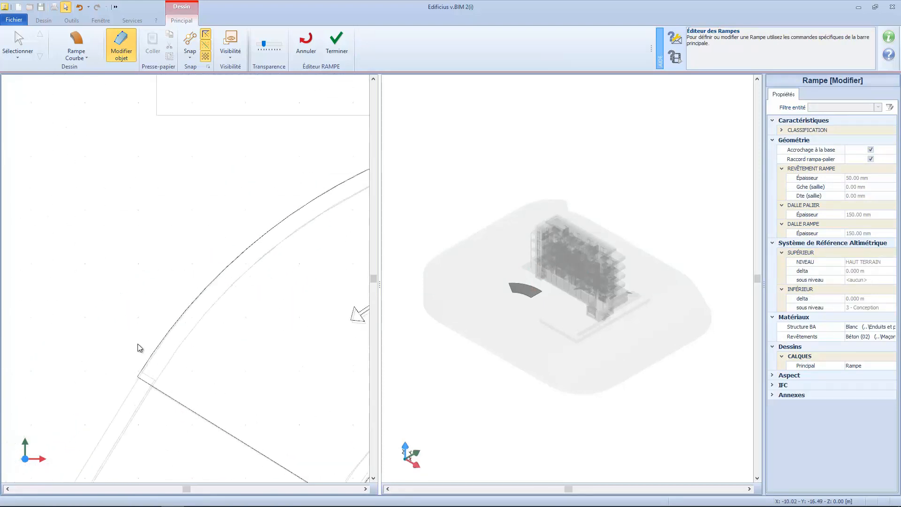
left_click(144, 384)
scroll(144, 385, "down", 3)
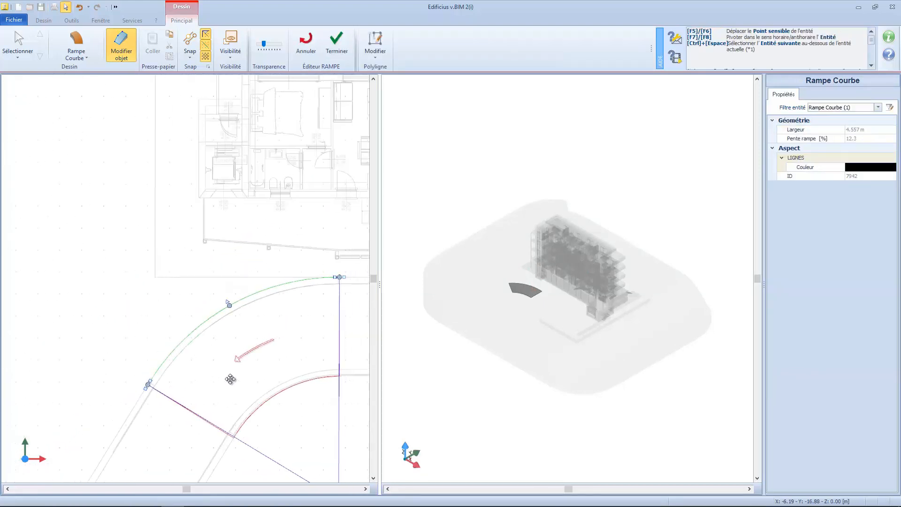
scroll(223, 415, "up", 1)
middle_click_drag(247, 436, 119, 462)
key("Escape")
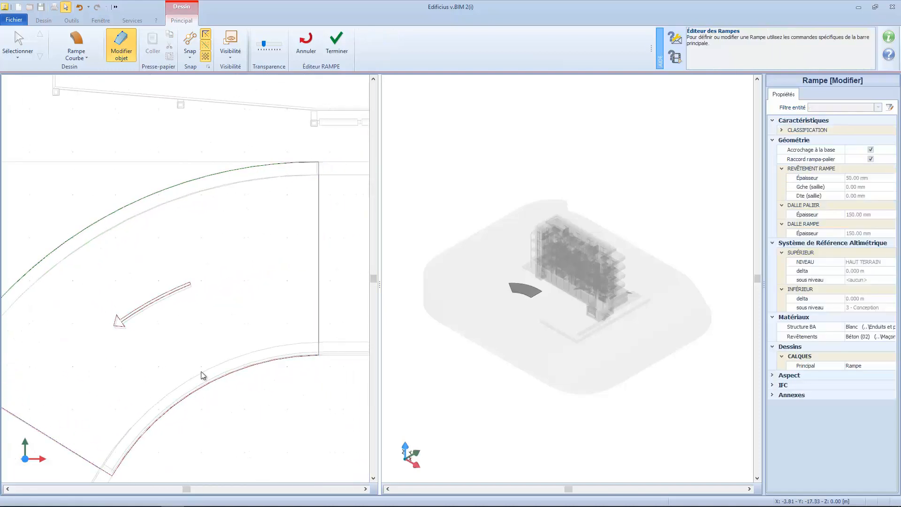
Step: Insert a straight ramp, 1.2 m wide and 4 m long and heading downward, at the curved ramp's lower outer corner
middle_click_drag(193, 355, 153, 244)
scroll(268, 352, "down", 4)
middle_click_drag(154, 289, 186, 303)
left_click(87, 53)
left_click(60, 94)
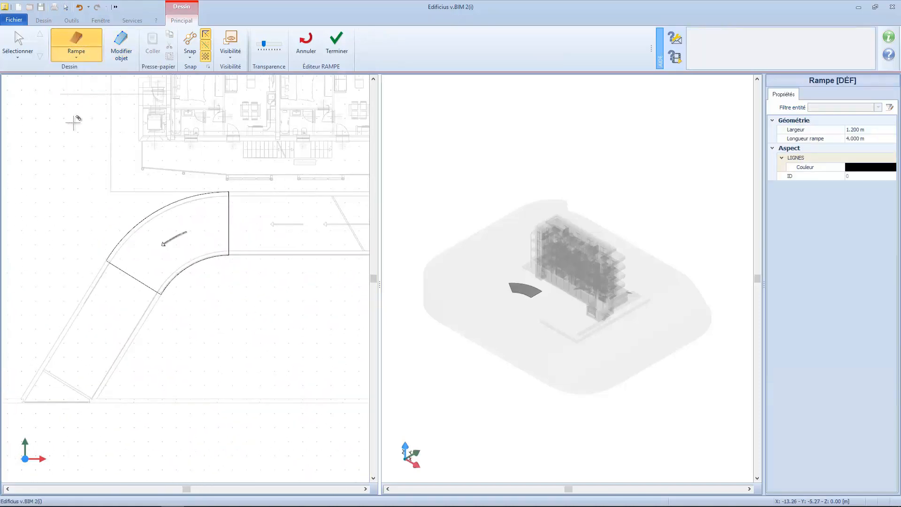
scroll(98, 282, "up", 3)
key("F8")
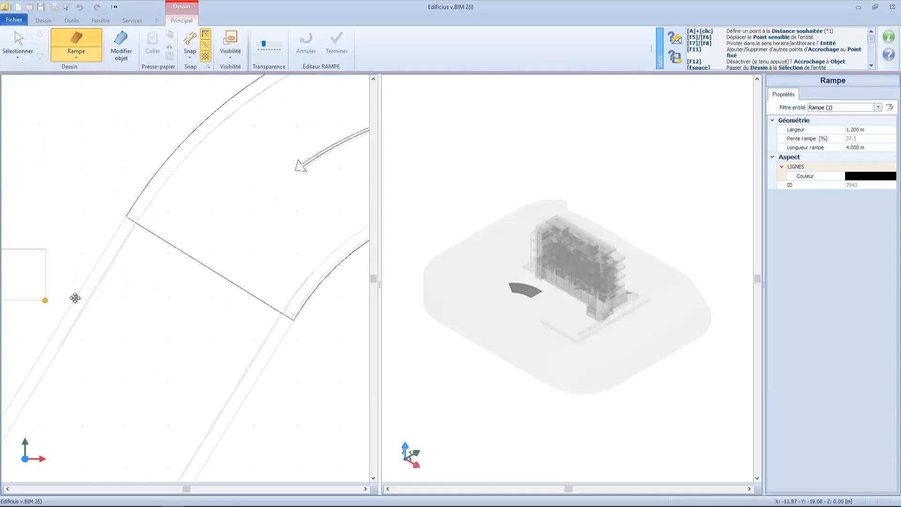
key("F8")
key("F6")
key("F6")
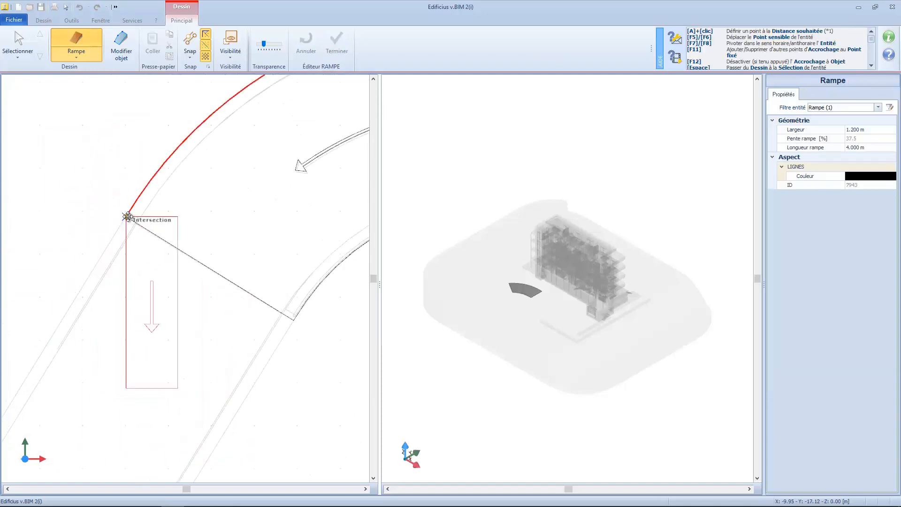
scroll(125, 215, "up", 3)
left_click(126, 215)
scroll(317, 270, "down", 1)
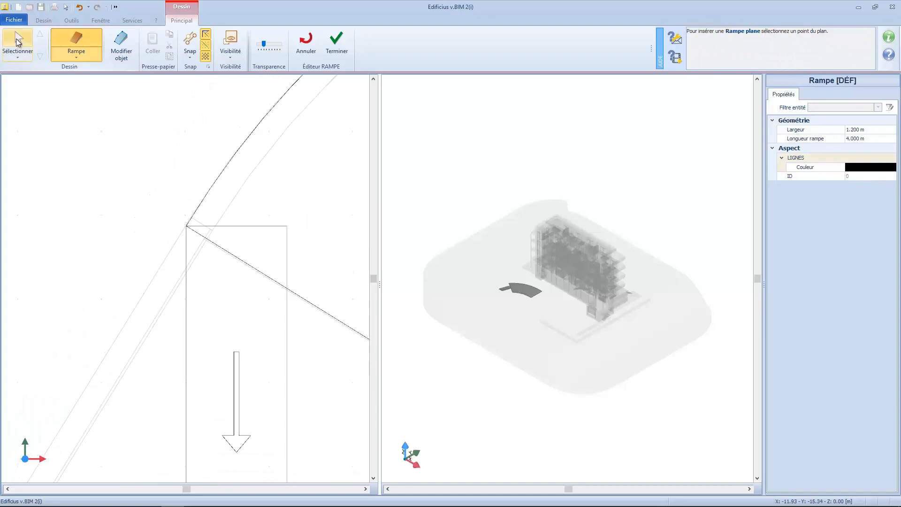
Step: Rotate the straight ramp about its insertion corner to align it with the curved ramp's lower end edge
left_click(17, 40)
left_click(274, 226)
left_click(198, 225)
left_click_drag(206, 226, 301, 314)
middle_click_drag(302, 314, 147, 221)
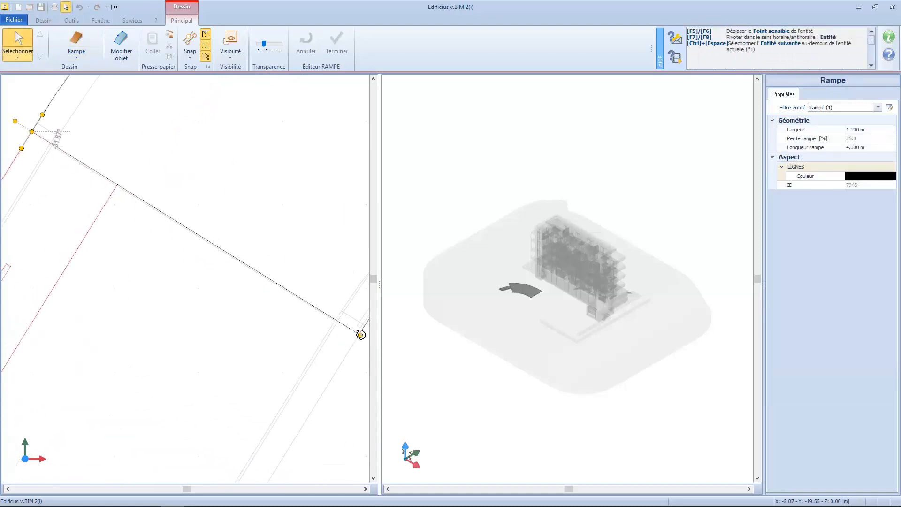
left_click(361, 336)
scroll(362, 335, "down", 2)
middle_click_drag(227, 333, 201, 233)
scroll(283, 287, "down", 1)
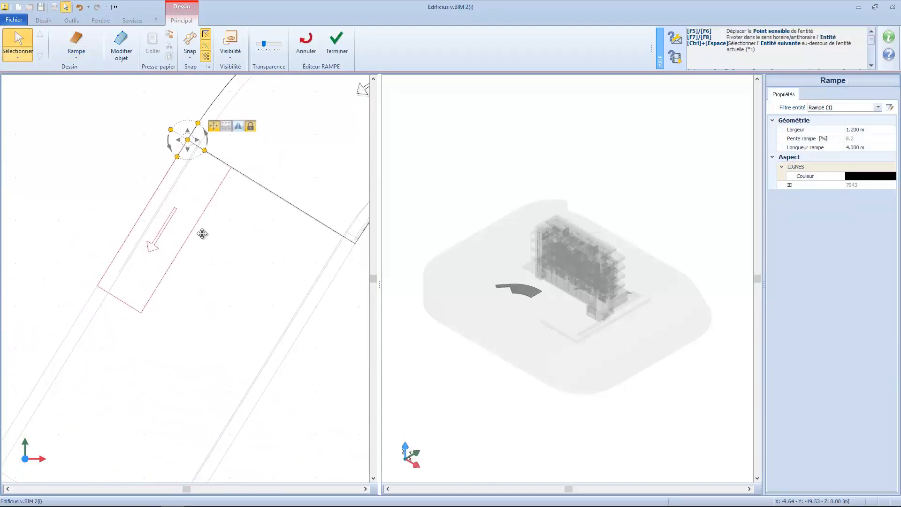
Step: Widen the slanted straight ramp to the curved ramp's lower inner corner, about 4.59 m across
left_click(121, 44)
left_click(193, 212)
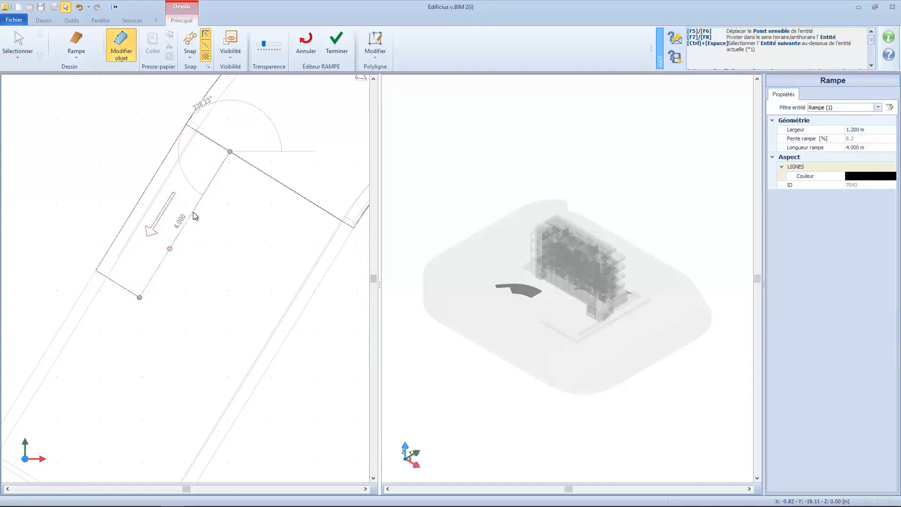
left_click(170, 248)
left_click(354, 227)
middle_click_drag(120, 392, 163, 333)
scroll(163, 333, "down", 2)
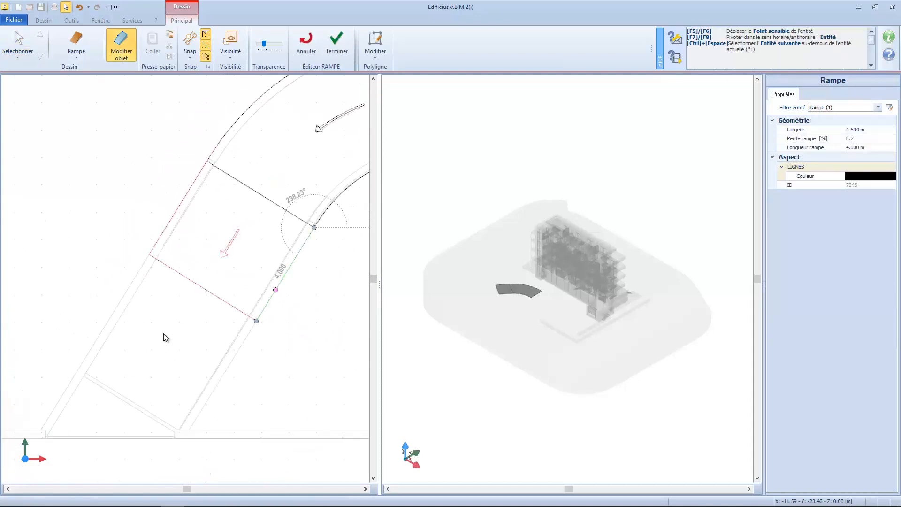
Step: Lengthen the slanted straight ramp to about 8.86 m, reaching the cross line at the driveway's street entrance
left_click(228, 304)
left_click(185, 277)
middle_click_drag(128, 381, 236, 284)
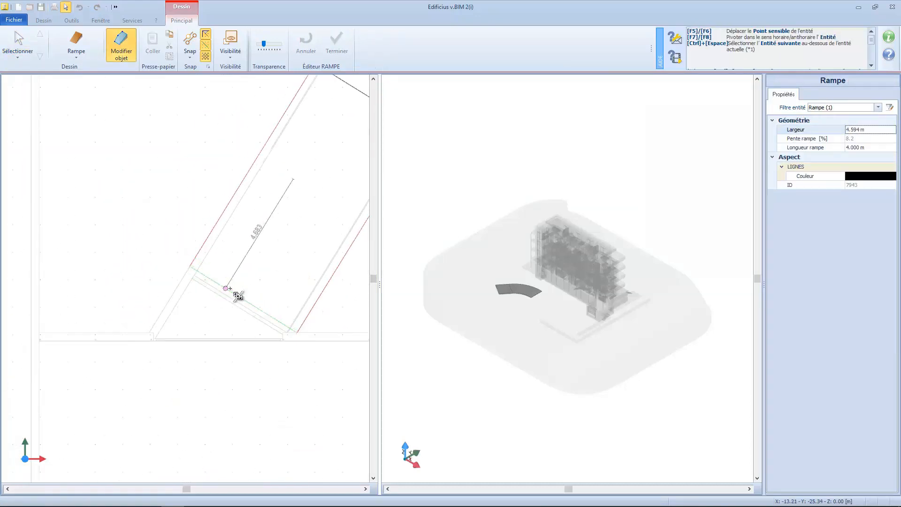
scroll(235, 297, "up", 1)
left_click(227, 296)
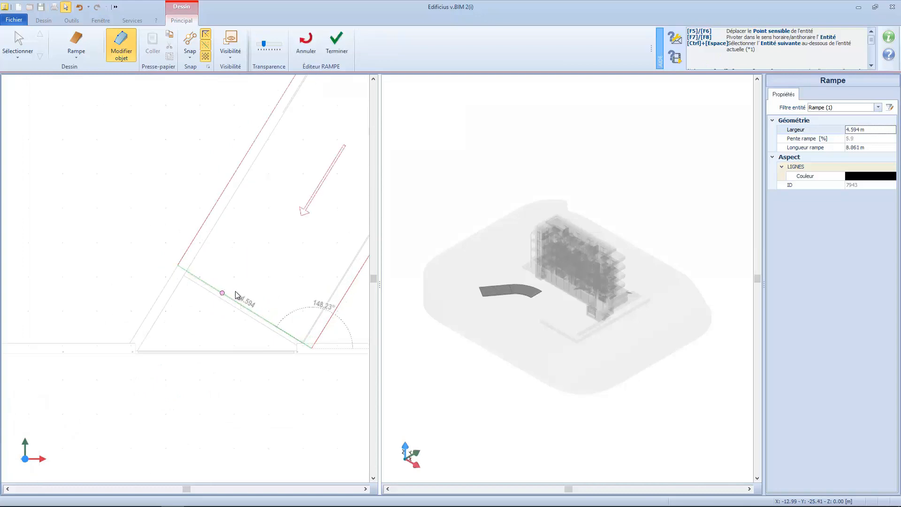
scroll(248, 289, "down", 5)
Step: Place another straight ramp, 4.594 m wide and 4 m long, just below the driveway's horizontal part and select it
middle_click_drag(268, 291, 235, 278)
middle_click_drag(298, 241, 170, 280)
scroll(171, 277, "up", 1)
left_click(79, 45)
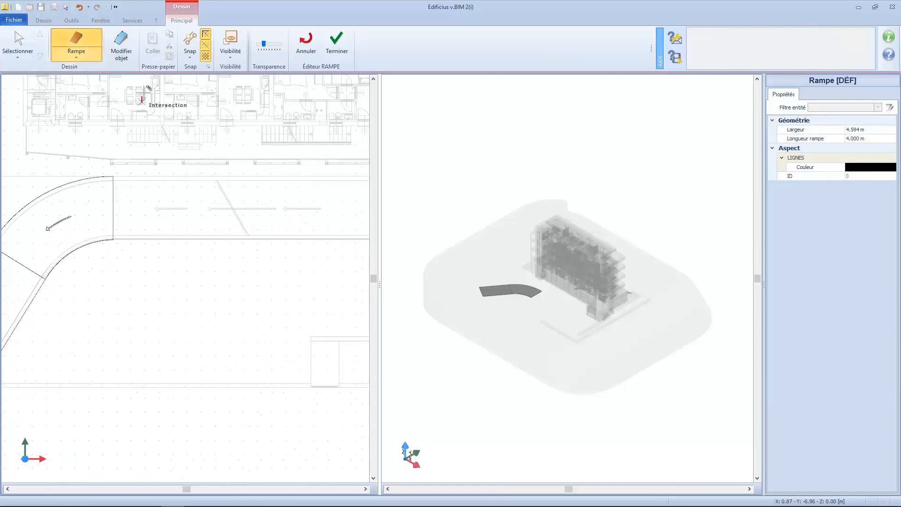
left_click(128, 204)
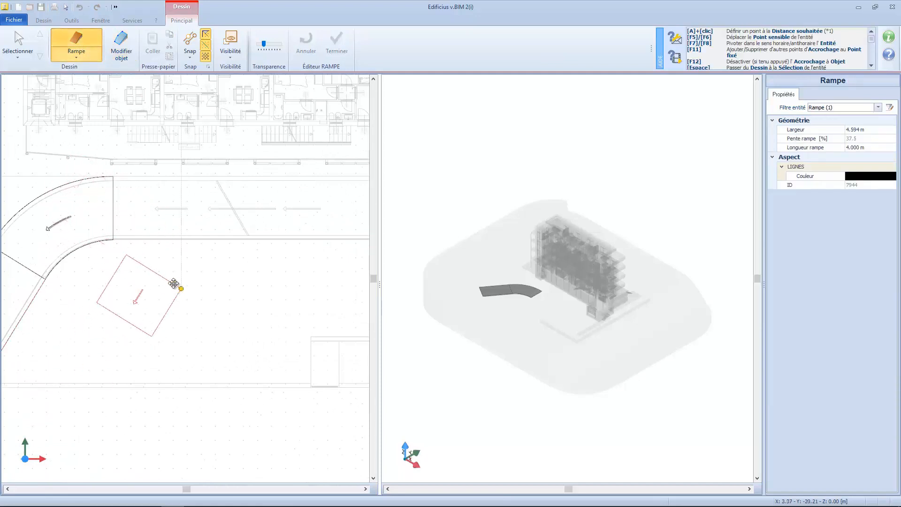
left_click(172, 282)
key("space")
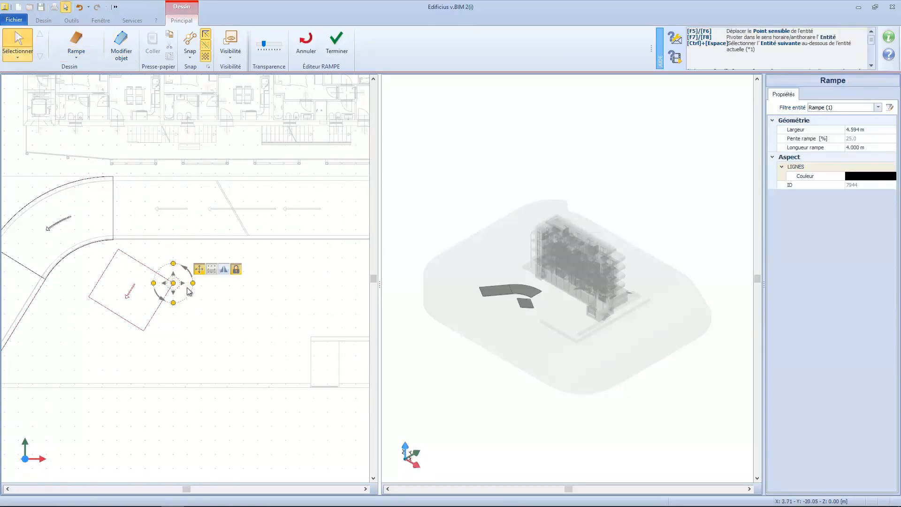
Step: Rotate the new 4 m straight ramp about its corner until it lies horizontally, parallel to the driveway
left_click(188, 273)
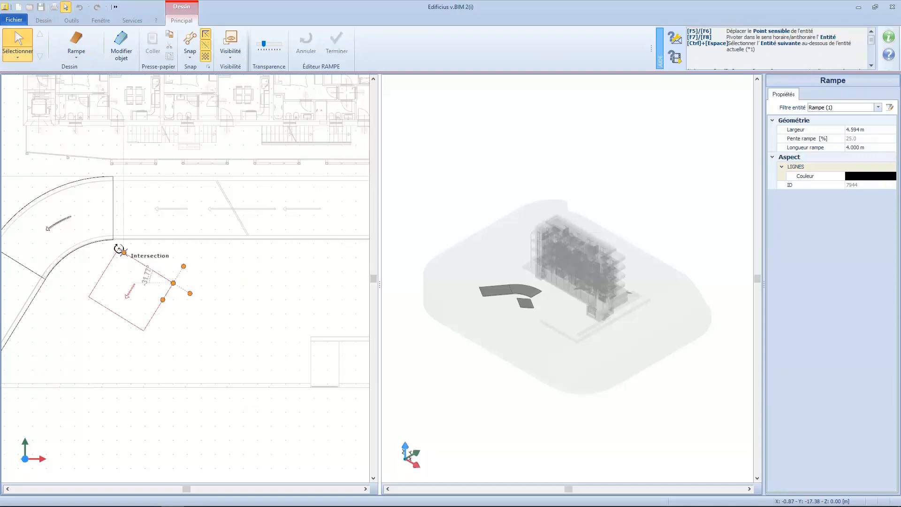
left_click(121, 250)
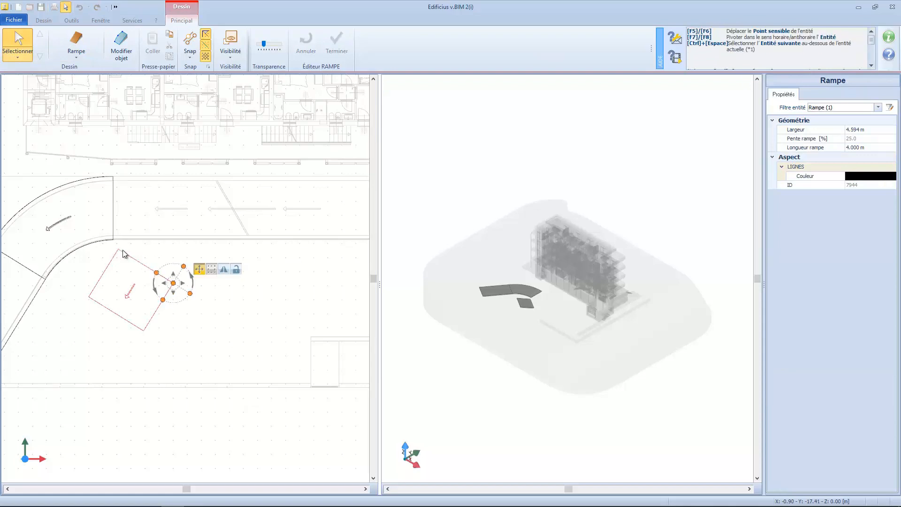
left_click(156, 274)
left_click(175, 249)
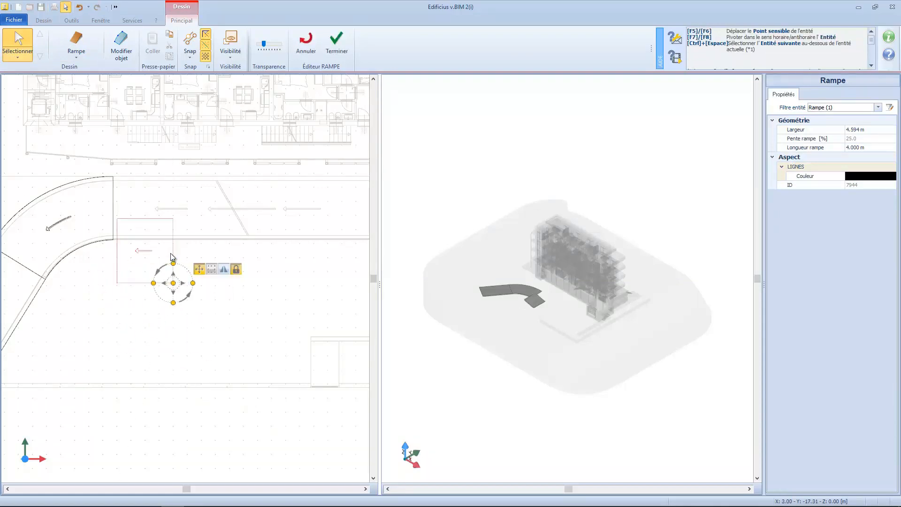
Step: Move the horizontal ramp by its lower corner onto the inner corner of the curved ramp's upper end
left_click(117, 282)
left_click(117, 282)
scroll(119, 241, "up", 6)
left_click(97, 236)
scroll(161, 226, "down", 5)
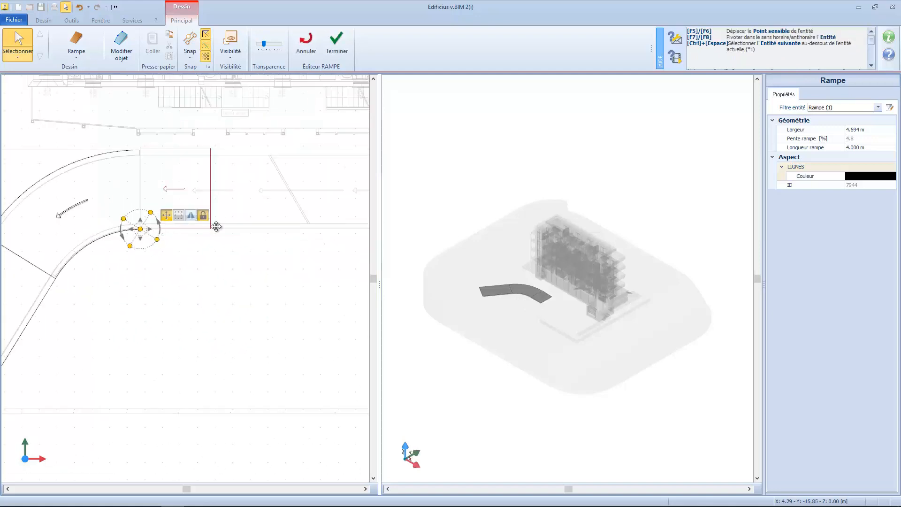
Step: Lengthen the horizontal straight ramp to about 18.50 m, snapping its free end to the plan line intersection further along the driveway
middle_click_drag(216, 227, 136, 269)
left_click(121, 45)
left_click(131, 217)
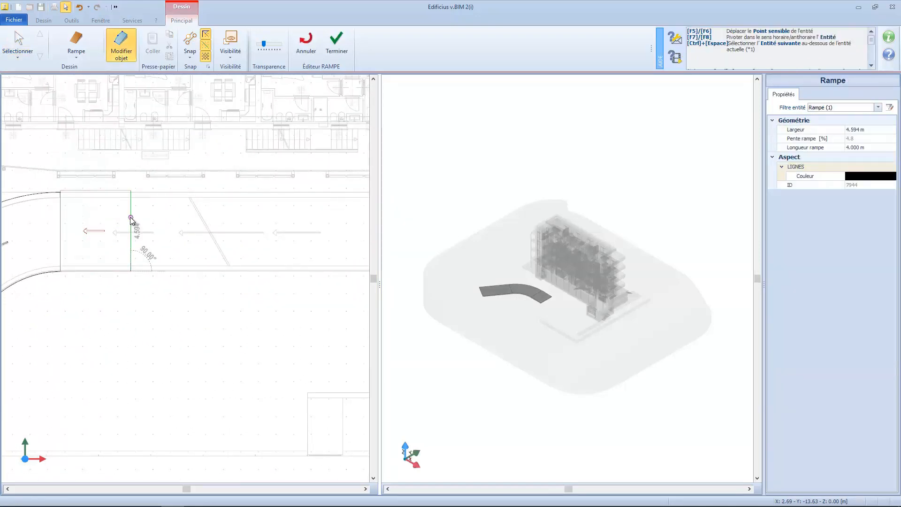
middle_click_drag(283, 233, 80, 250)
scroll(247, 245, "down", 1)
middle_click_drag(248, 246, 206, 249)
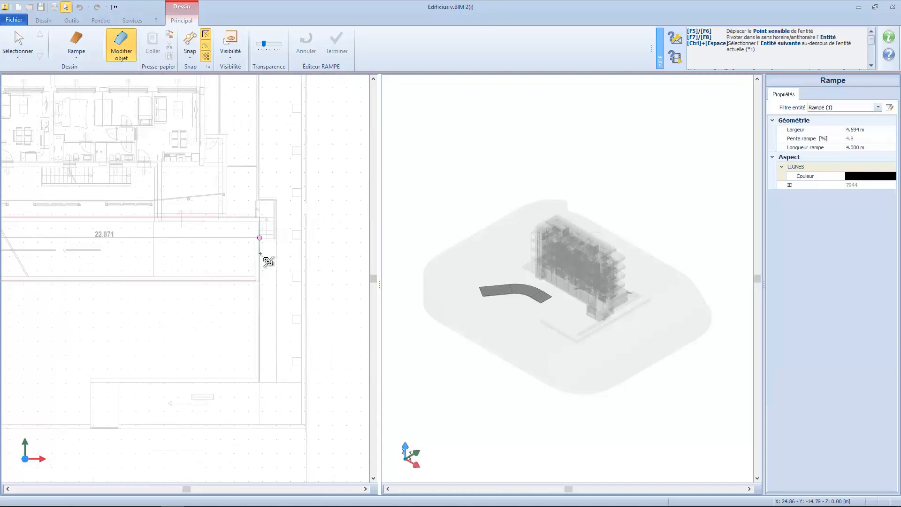
scroll(153, 255, "up", 2)
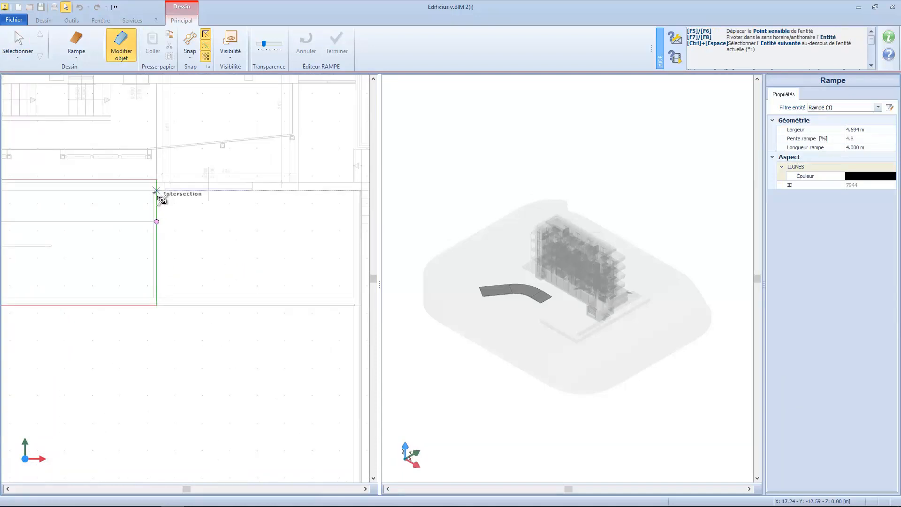
scroll(156, 183, "up", 3)
left_click(153, 188)
scroll(153, 195, "down", 4)
scroll(136, 219, "down", 3)
Step: Snap the horizontal ramp's upper edge to the curved ramp's outer end corner, reducing its width to about 4.50 m
middle_click_drag(101, 231, 324, 262)
scroll(206, 264, "up", 1)
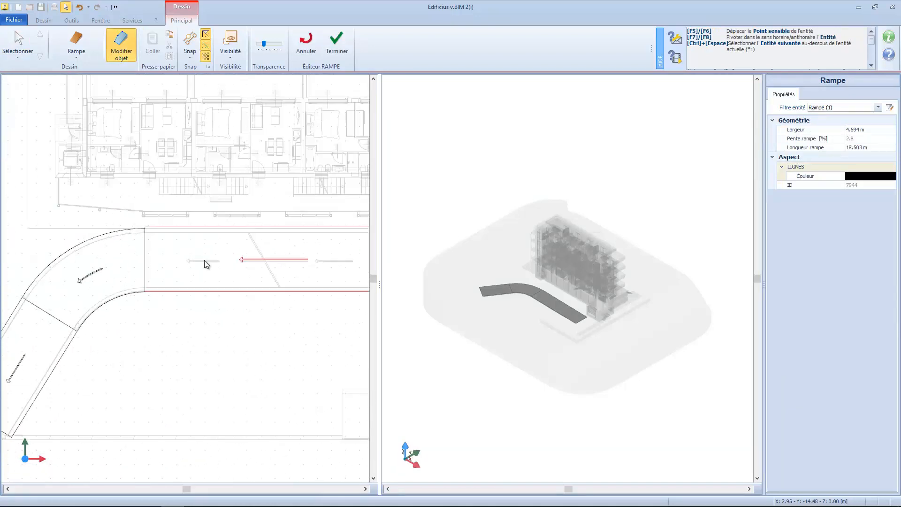
scroll(202, 251, "up", 1)
middle_click_drag(196, 229, 130, 252)
left_click(151, 247)
left_click(173, 247)
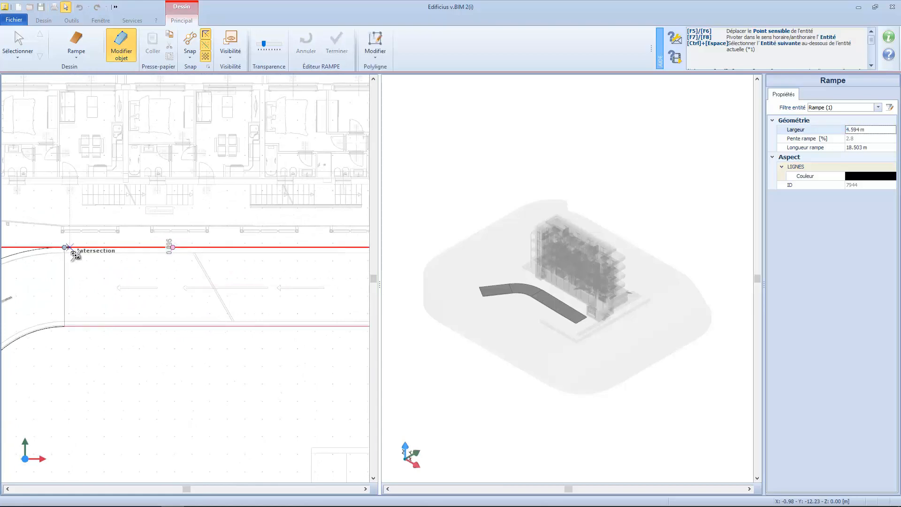
left_click(65, 249)
Step: Snap the horizontal ramp's lower edge to the curved ramp's inner end corner and deselect the ramp
middle_click_drag(147, 294, 49, 286)
scroll(195, 324, "down", 3)
scroll(193, 325, "up", 3)
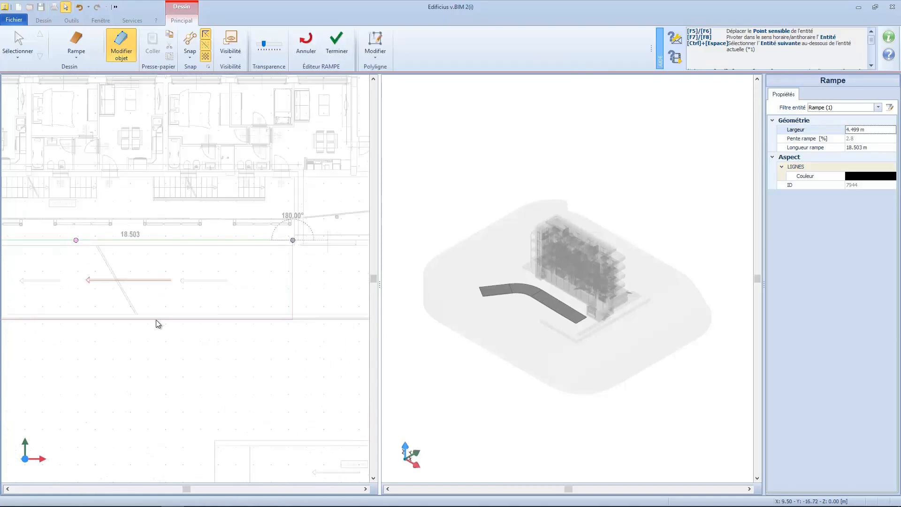
left_click(156, 319)
middle_click_drag(64, 333, 251, 346)
left_click(266, 333)
scroll(161, 334, "up", 5)
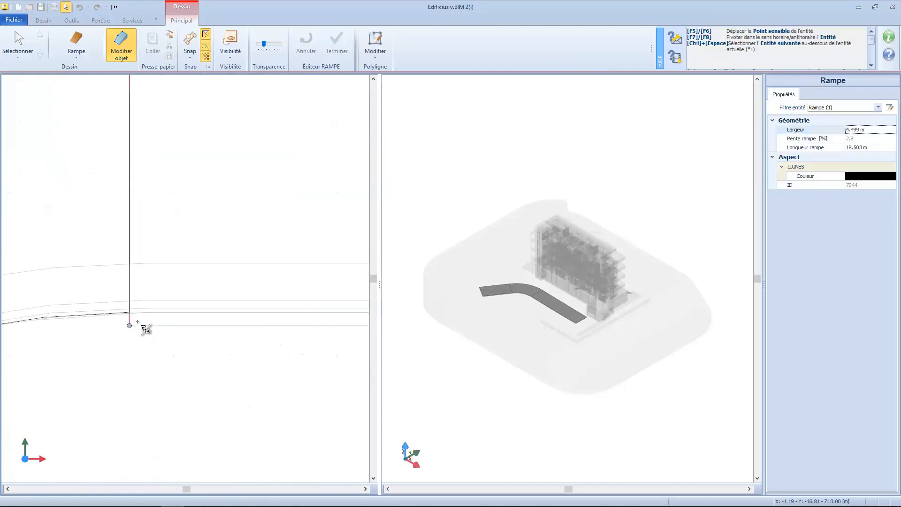
left_click(129, 312)
scroll(202, 315, "down", 3)
scroll(291, 331, "down", 5)
middle_click_drag(324, 350, 227, 299)
key("Escape")
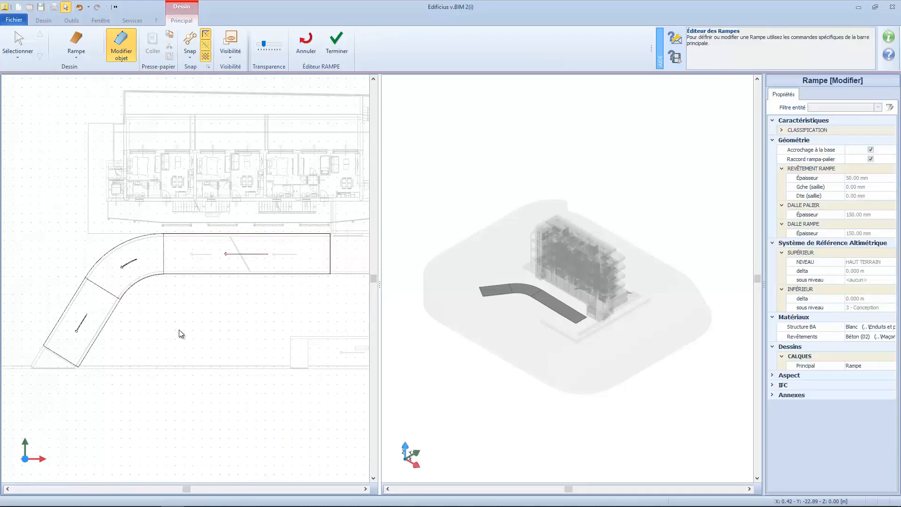
Step: Place a 1.2 by 1.2 m landing at the lower corner of the horizontal ramp's free end
middle_click_drag(143, 350, 183, 351)
left_click(76, 41)
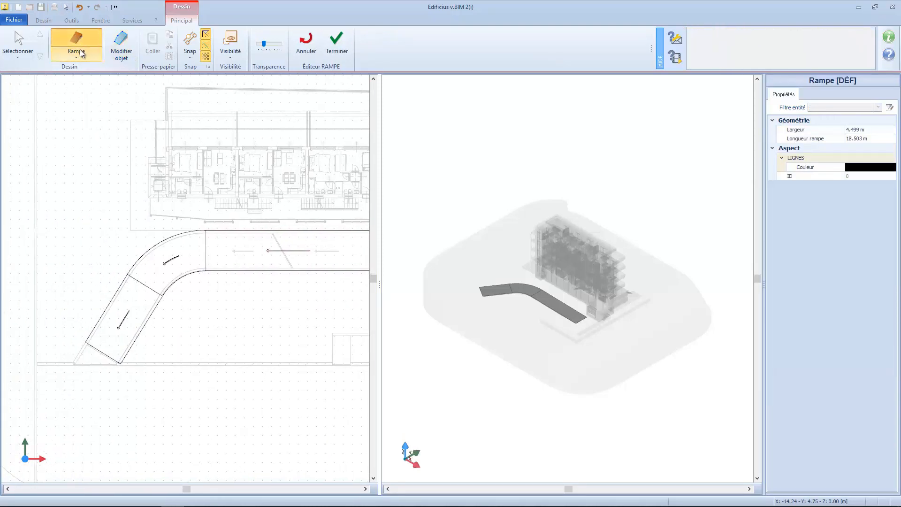
left_click(76, 57)
left_click(106, 93)
scroll(296, 301, "up", 5)
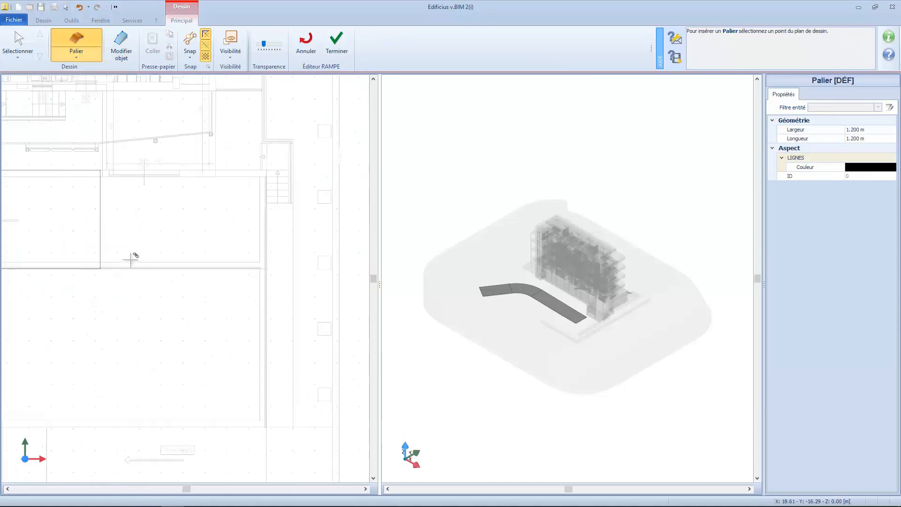
scroll(193, 327, "up", 3)
left_click(152, 243)
scroll(155, 291, "up", 5)
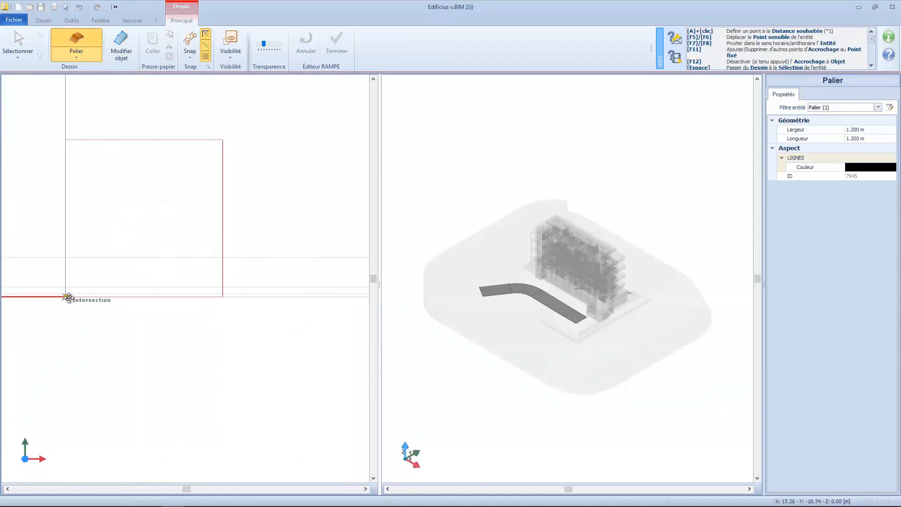
left_click(137, 297)
scroll(149, 306, "down", 6)
Step: Stretch the landing's upper edge to the ramp's upper corner, giving it a length of 4.5 m
left_click(19, 41)
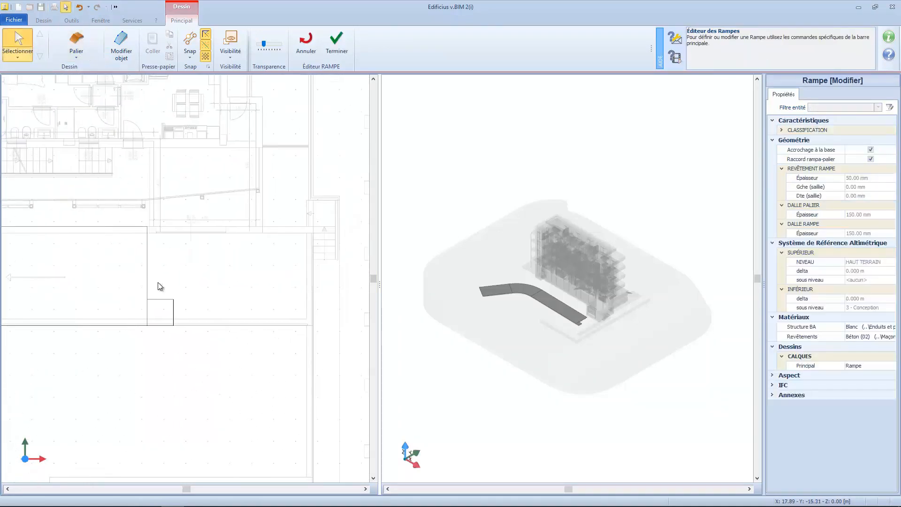
left_click(121, 44)
left_click(164, 301)
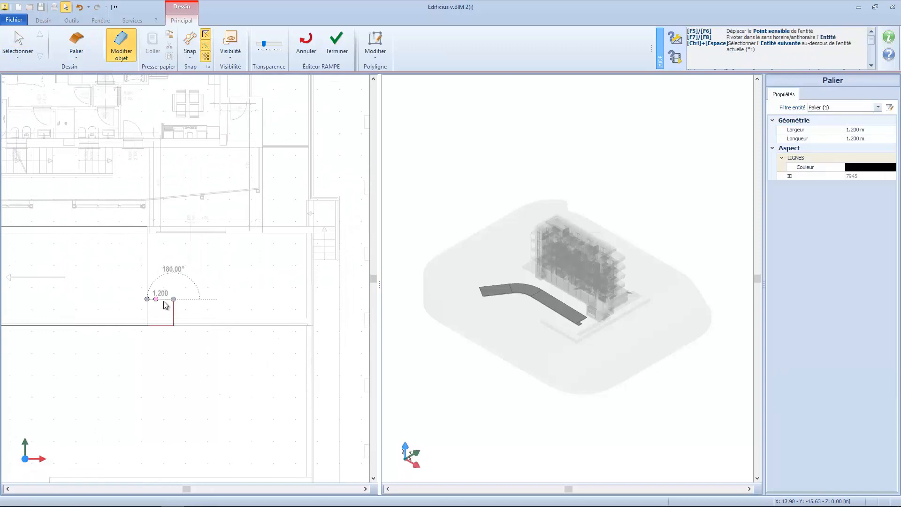
left_click(150, 231)
Step: Extend the landing's outer edge to the wall line at the driveway's end, giving it a width of about 7.57 m
left_click(173, 259)
scroll(315, 238, "up", 5)
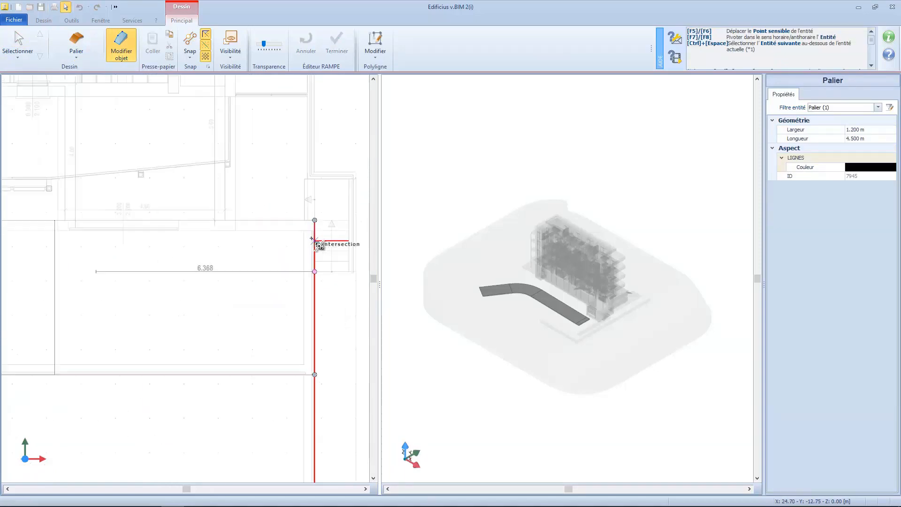
left_click(319, 243)
scroll(231, 281, "down", 5)
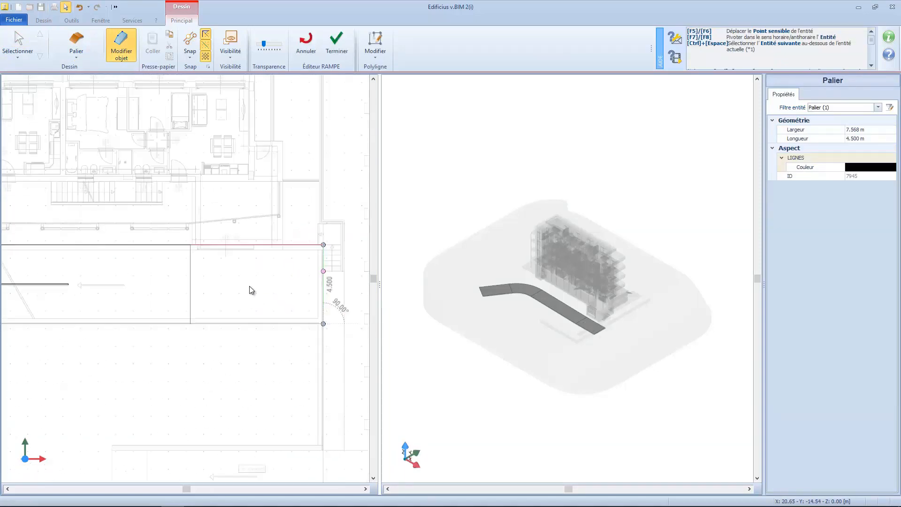
scroll(70, 318, "down", 2)
middle_click_drag(72, 320, 353, 335)
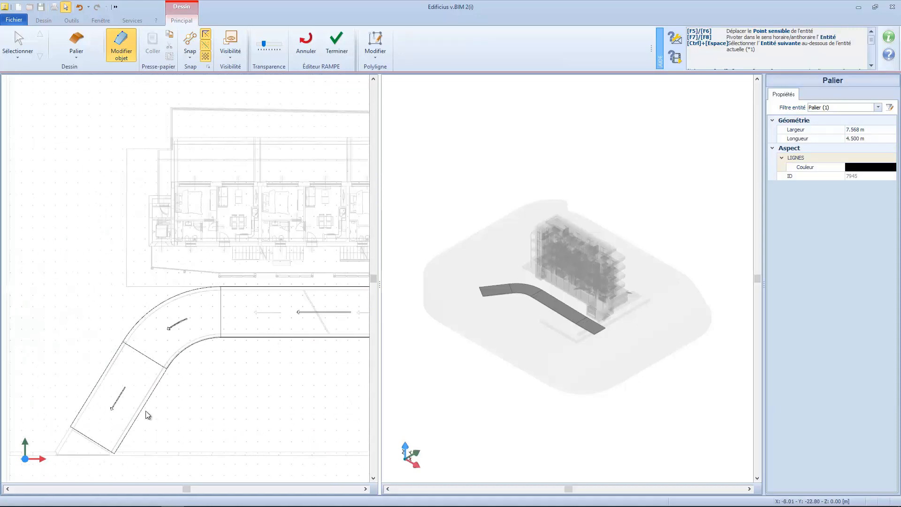
Step: Place a second landing, about 1.32 m wide and 4.5 m long, near the slanted ramp's lower end
scroll(117, 431, "up", 4)
middle_click_drag(116, 431, 250, 351)
scroll(175, 360, "up", 1)
scroll(147, 364, "down", 1)
mouse_move(148, 364)
middle_mouse_down()
mouse_move(190, 351)
mouse_move(165, 362)
middle_mouse_up()
left_click(77, 41)
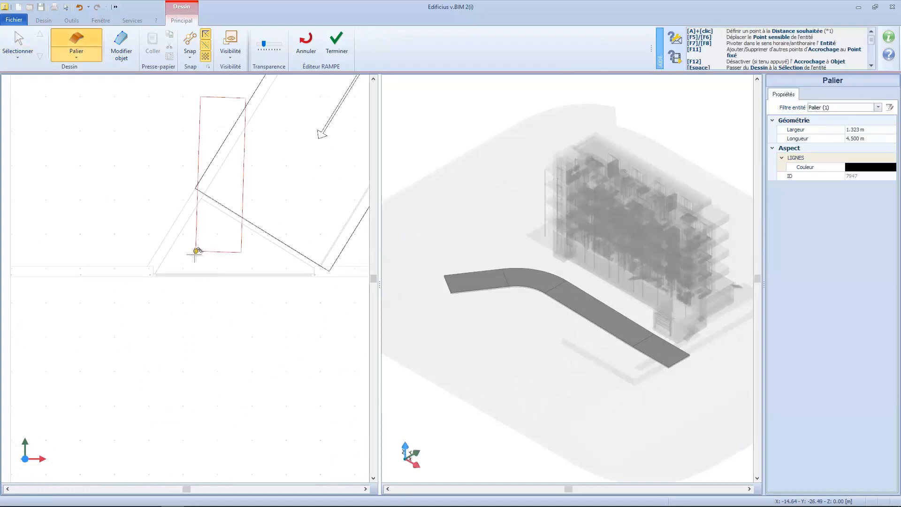
left_click(181, 384)
left_click(8, 34)
Step: Move the second landing by its insertion corner onto the outer corner of the slanted ramp's lower end
left_click(185, 230)
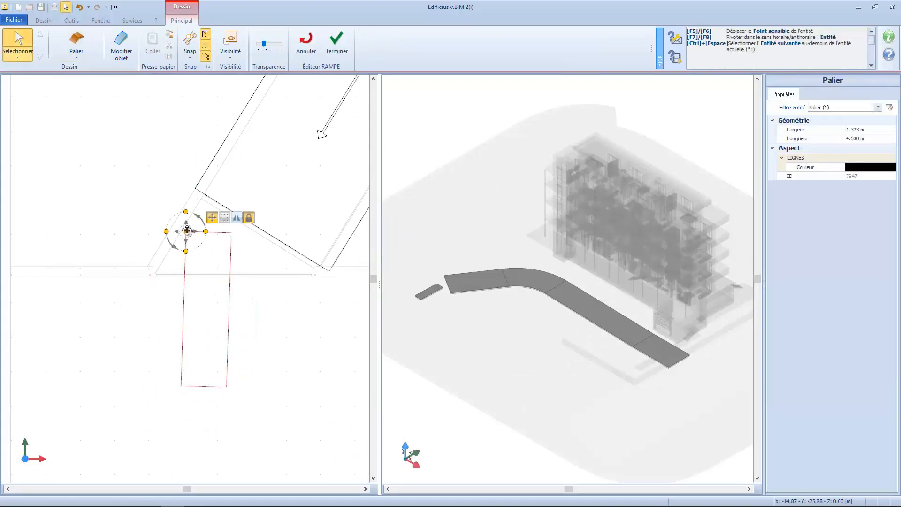
left_click(186, 231)
scroll(196, 188, "up", 7)
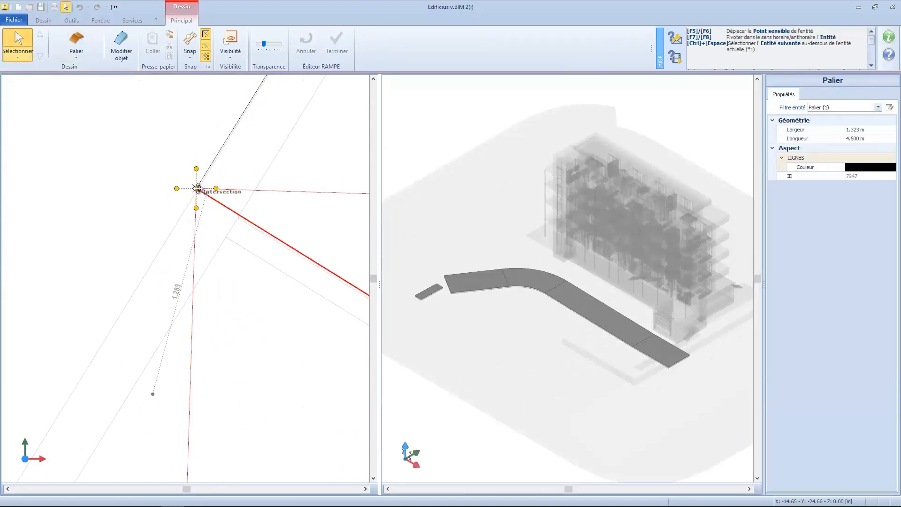
left_click(197, 189)
Step: Rotate the second landing about that corner toward the slanted ramp's opposite end corner
left_click(215, 189)
scroll(288, 240, "down", 6)
scroll(335, 264, "up", 5)
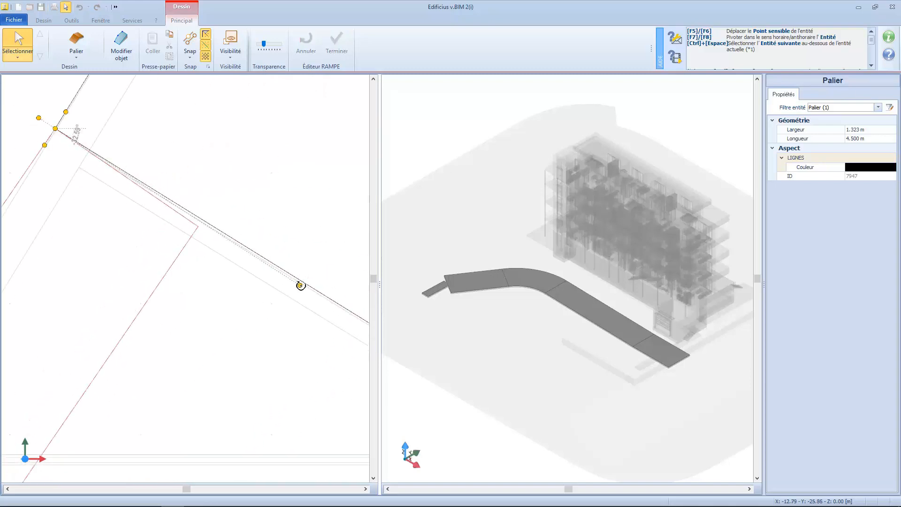
scroll(292, 289, "down", 9)
scroll(324, 305, "up", 5)
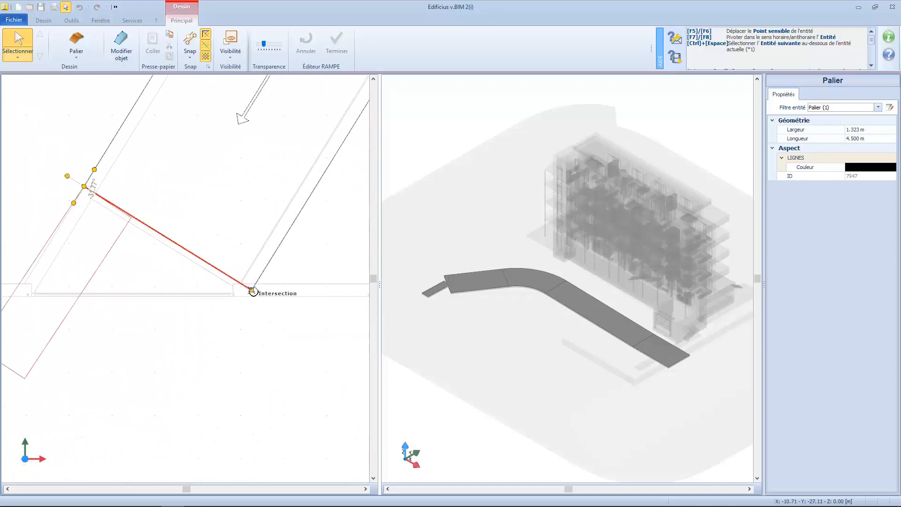
left_click(252, 291)
Step: Set the rotation reference to the second landing's adjacent corner and rotate its short side flush with the slanted ramp's end edge
scroll(172, 296, "up", 2)
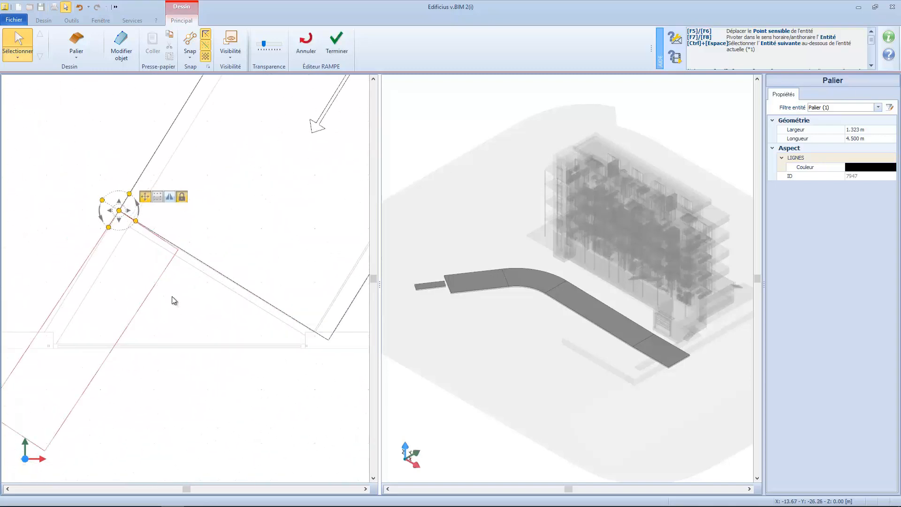
left_click(180, 201)
left_click(134, 221)
scroll(177, 253, "up", 7)
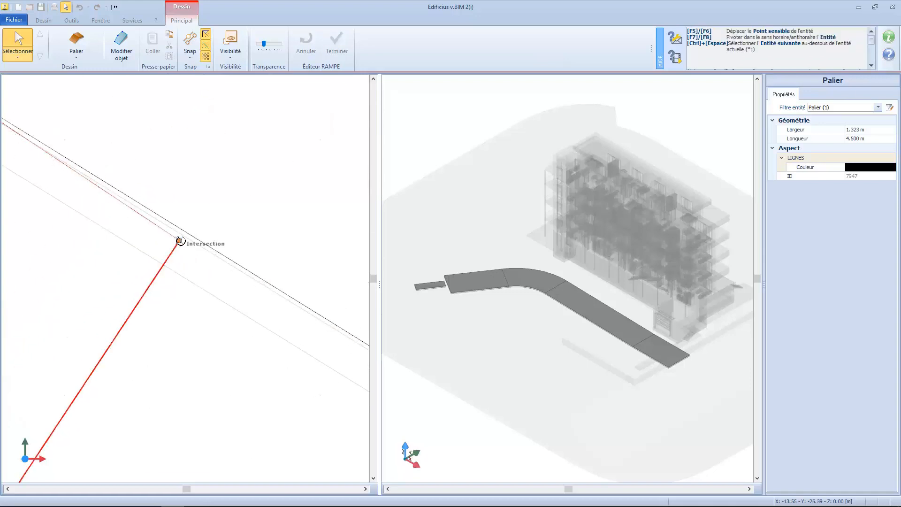
left_click(180, 241)
scroll(178, 242, "down", 7)
left_click(165, 178)
left_click(119, 203)
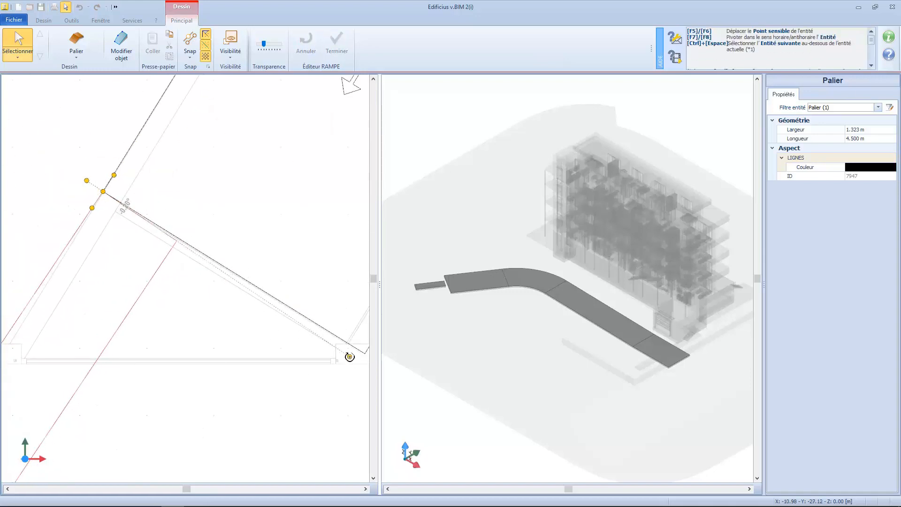
left_click(365, 353)
scroll(203, 319, "down", 5)
Step: Delete the second landing's long inner side to turn its outline into a triangle
left_click(198, 277)
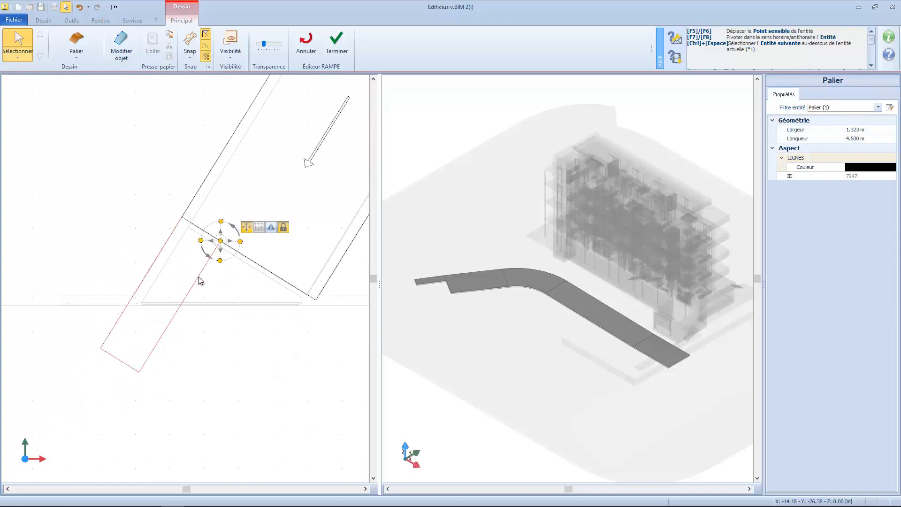
left_click(186, 291)
left_click(121, 46)
left_click(177, 311)
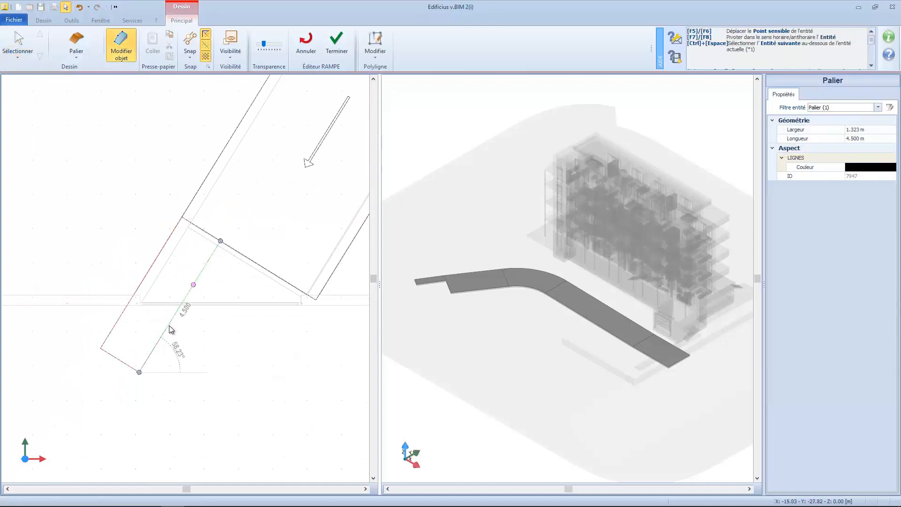
right_click(170, 328)
left_click(171, 355)
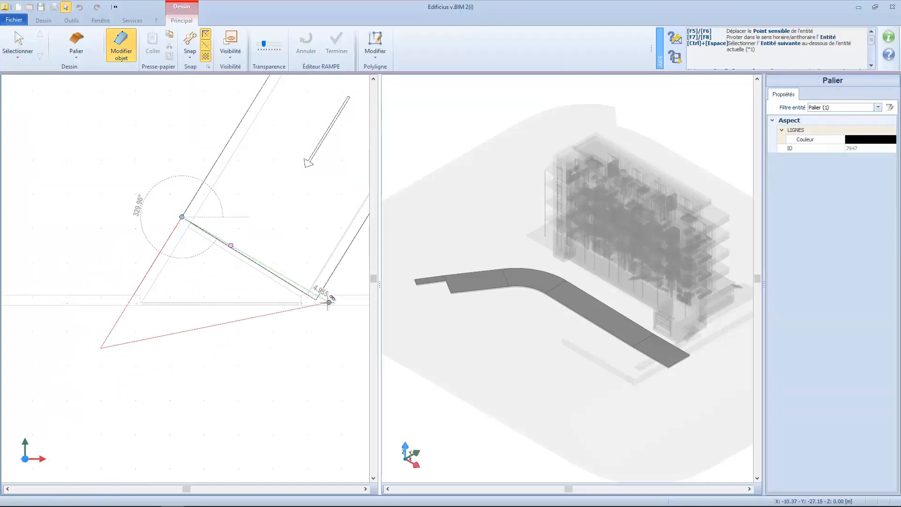
Step: Snap the triangular landing's inner corner to the slanted ramp's end corner and its lower tip to the street entrance line
scroll(312, 295, "up", 3)
left_click(310, 295)
scroll(300, 297, "down", 5)
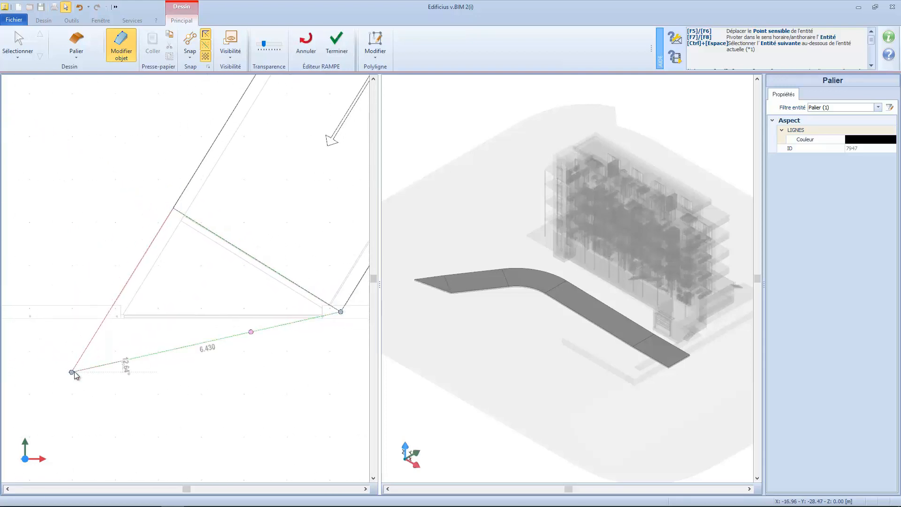
left_click(72, 372)
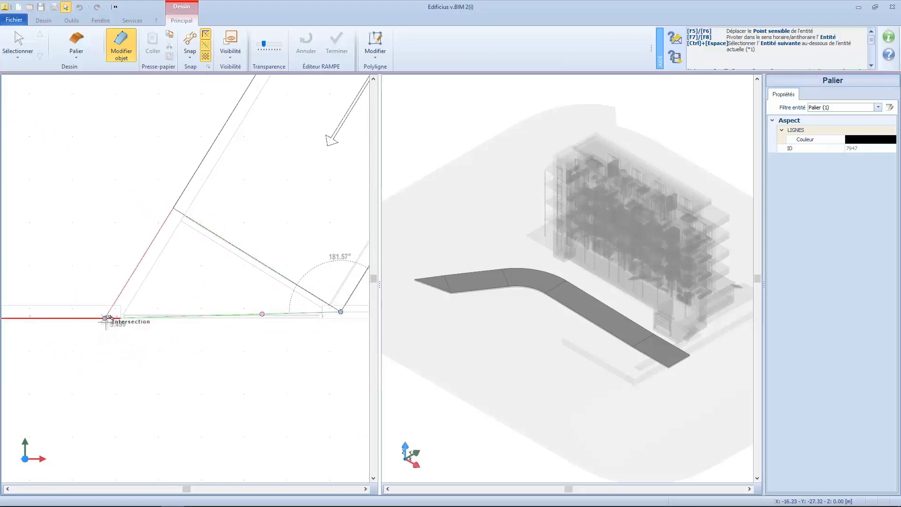
Step: Add a vertex on the triangular landing's lower side and snap it to the street entrance line below the slanted ramp's corner
right_click(244, 316)
left_click(272, 347)
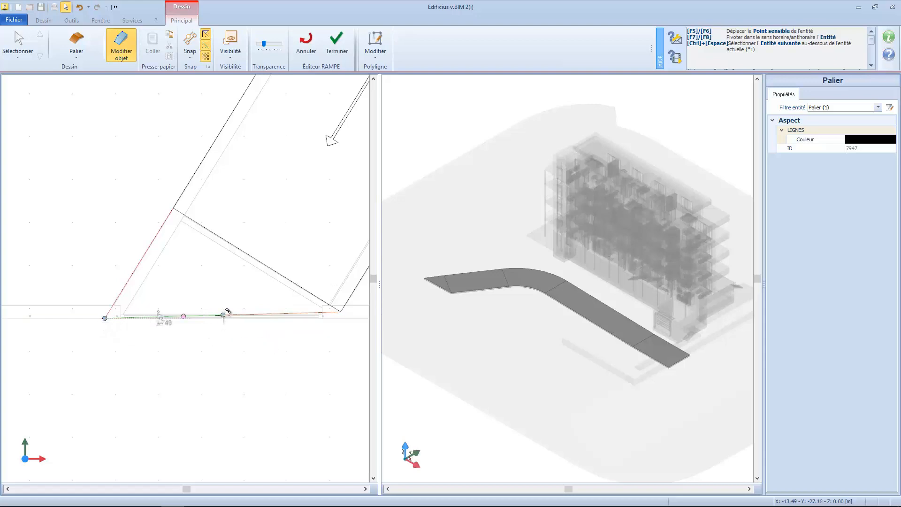
left_click(223, 315)
scroll(343, 314, "up", 3)
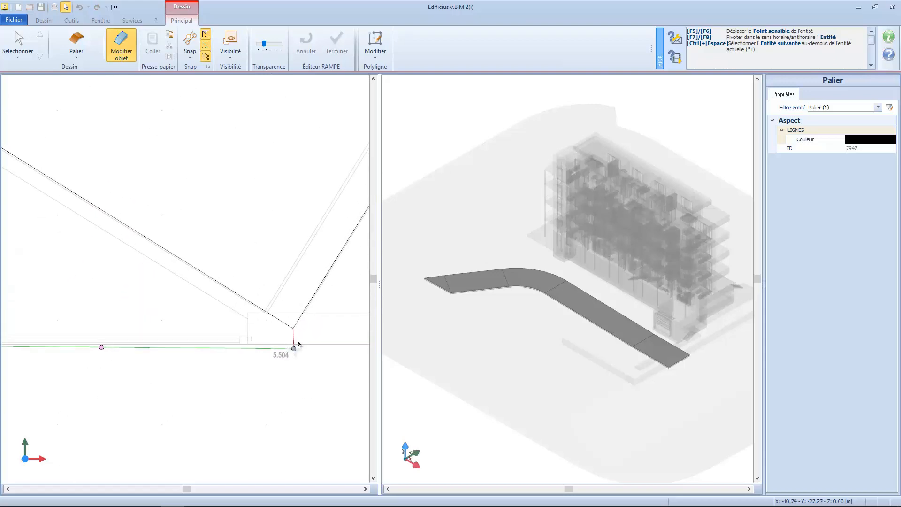
left_click(293, 344)
scroll(235, 355, "down", 4)
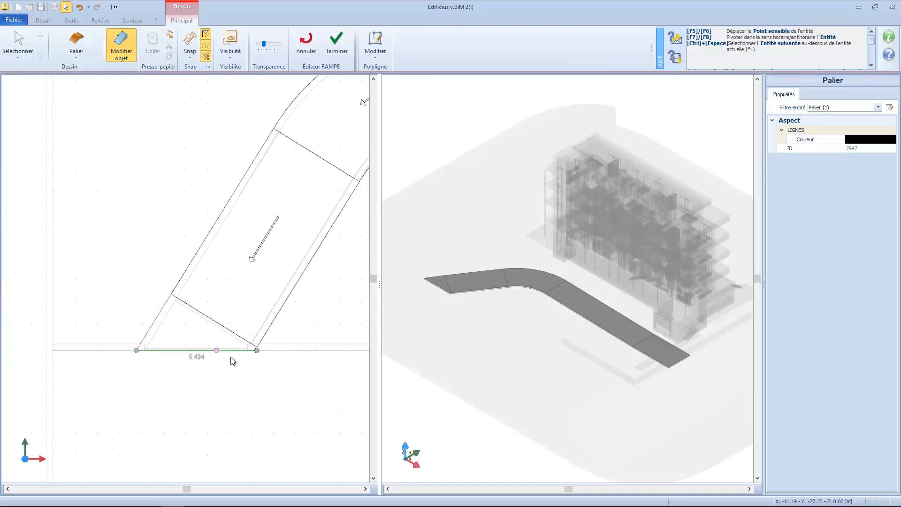
middle_click_drag(233, 366, 241, 386)
left_click(244, 399)
Step: Finish editing the driveway ramp and select the whole ramp in the 3D view
scroll(244, 398, "down", 3)
middle_click_drag(281, 357, 195, 297)
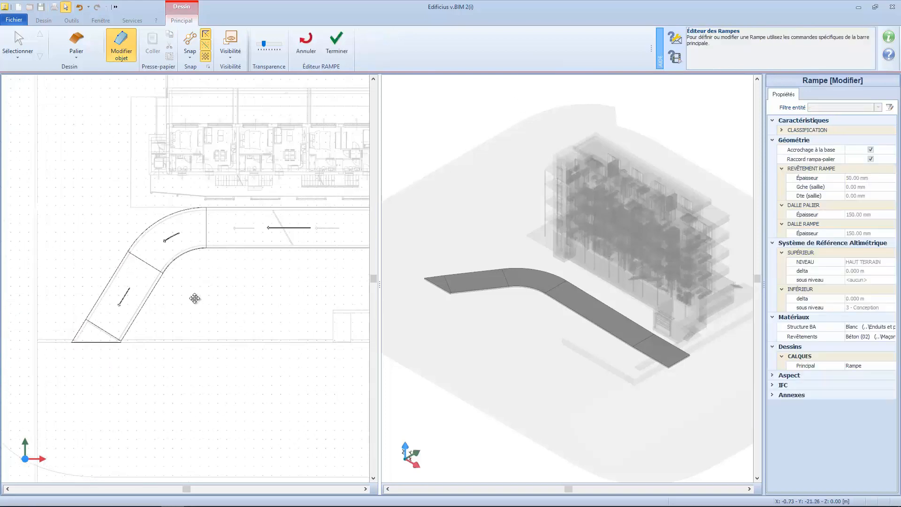
scroll(295, 277, "down", 1)
middle_click_drag(301, 275, 243, 294)
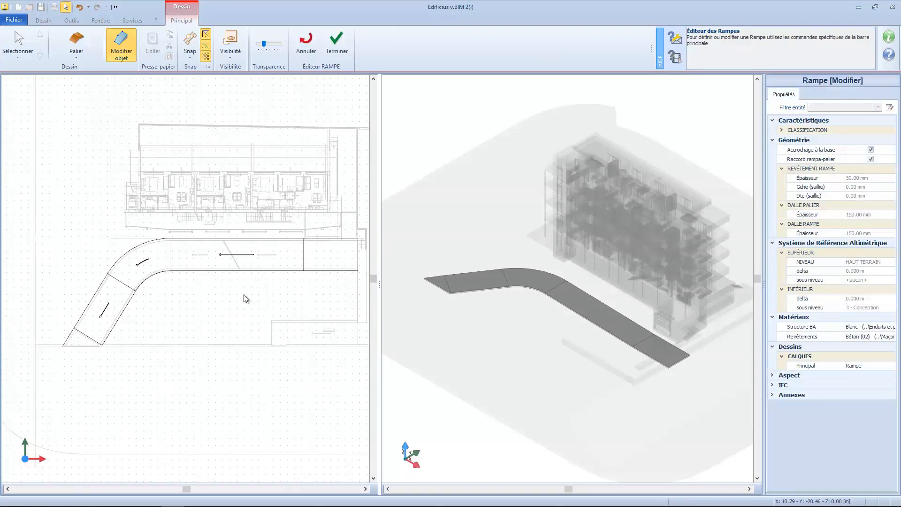
left_click(336, 44)
scroll(306, 189, "down", 2)
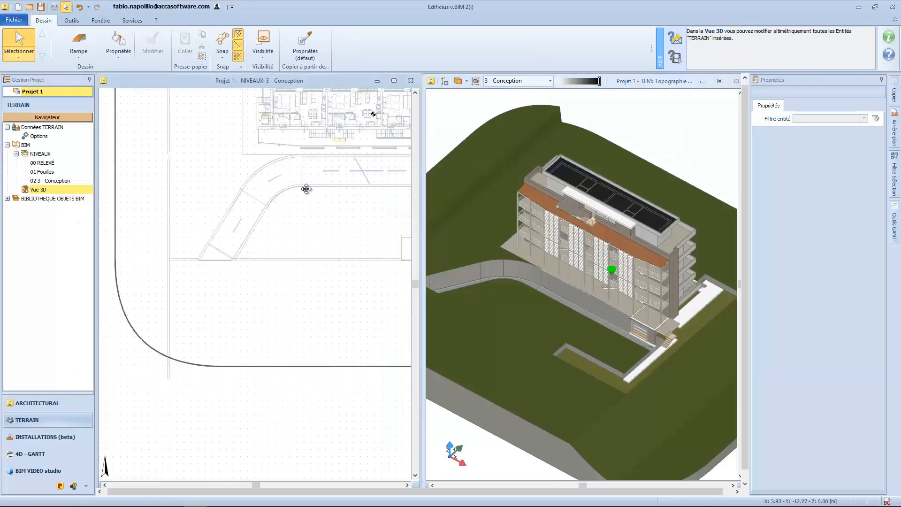
scroll(253, 203, "down", 2)
left_click(584, 312)
left_click(608, 307)
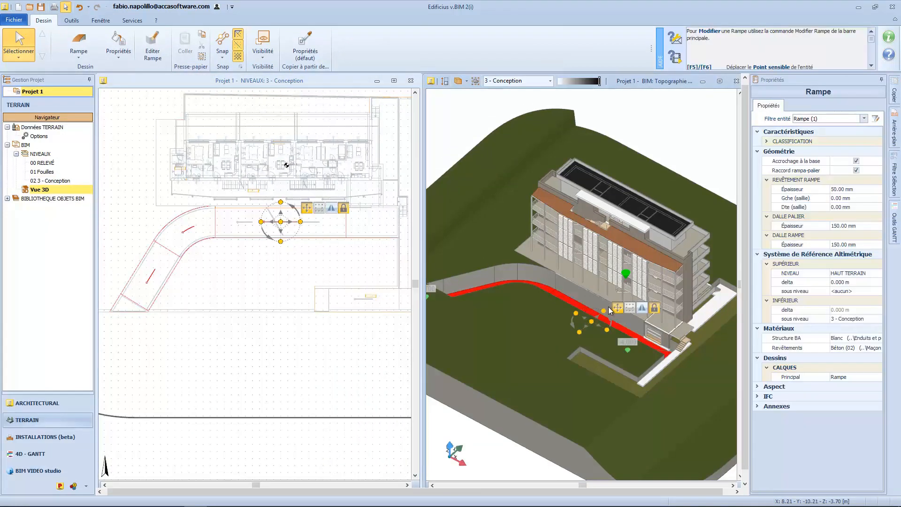
Step: Raise the driveway's lower end at the garage door to a 0.700 m delta and its street end to 3.670 m
scroll(573, 325, "up", 5)
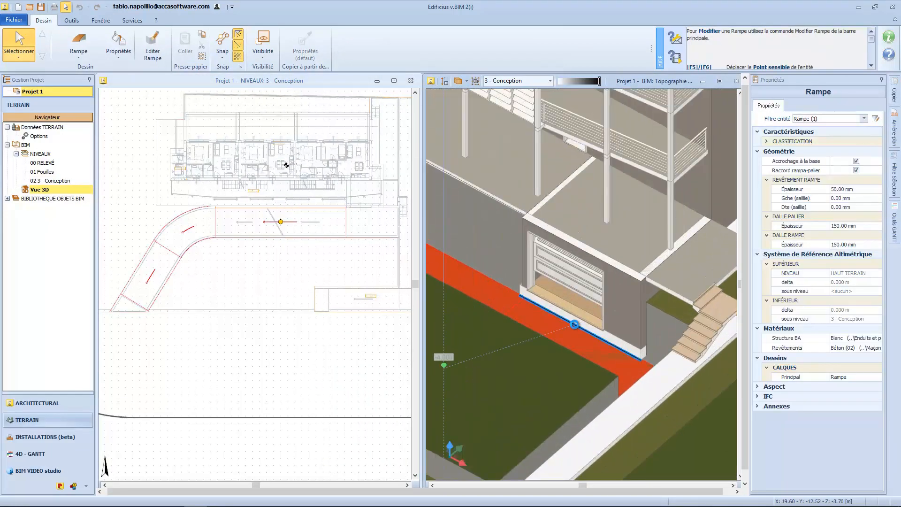
scroll(520, 370, "down", 8)
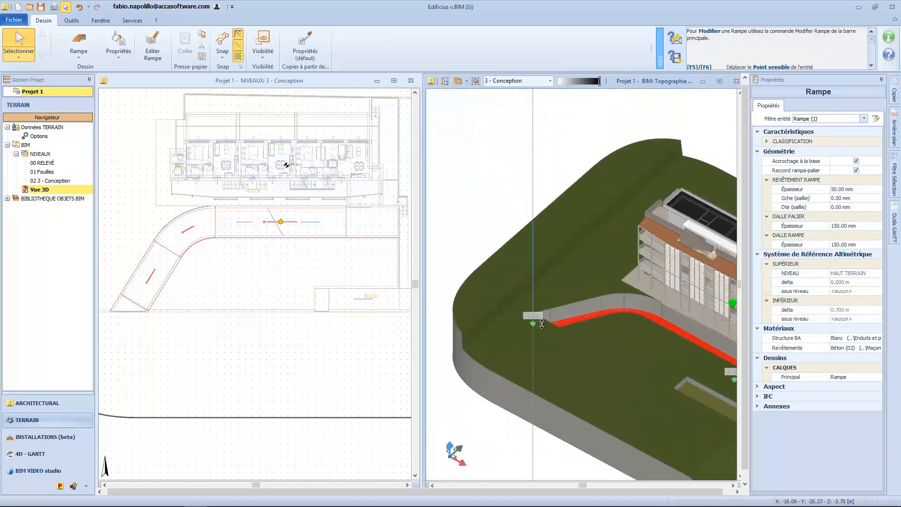
scroll(532, 330, "up", 5)
middle_click_drag(469, 290, 479, 319)
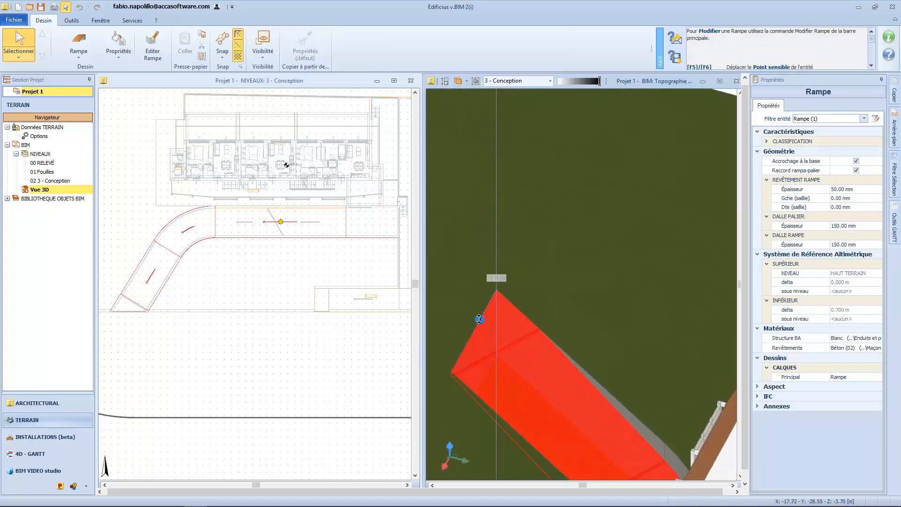
left_click_drag(498, 288, 498, 288)
scroll(533, 349, "down", 6)
middle_click_drag(533, 349, 494, 308)
scroll(500, 354, "up", 5)
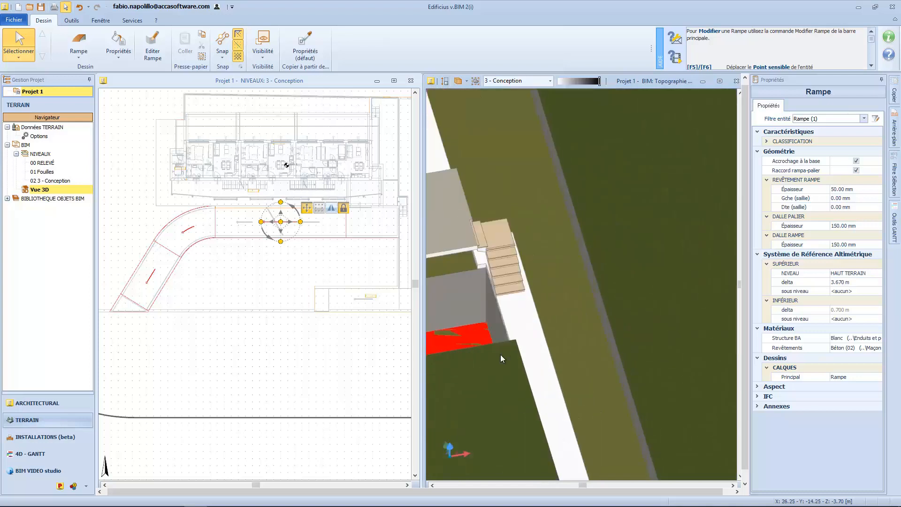
Step: Adjust the driveway's lower end beside the garage door to a delta of 1.000 m and deselect the ramp
middle_click_drag(501, 356, 543, 309)
scroll(520, 320, "up", 2)
left_click(603, 345)
left_click_drag(502, 455, 520, 302)
scroll(523, 408, "down", 5)
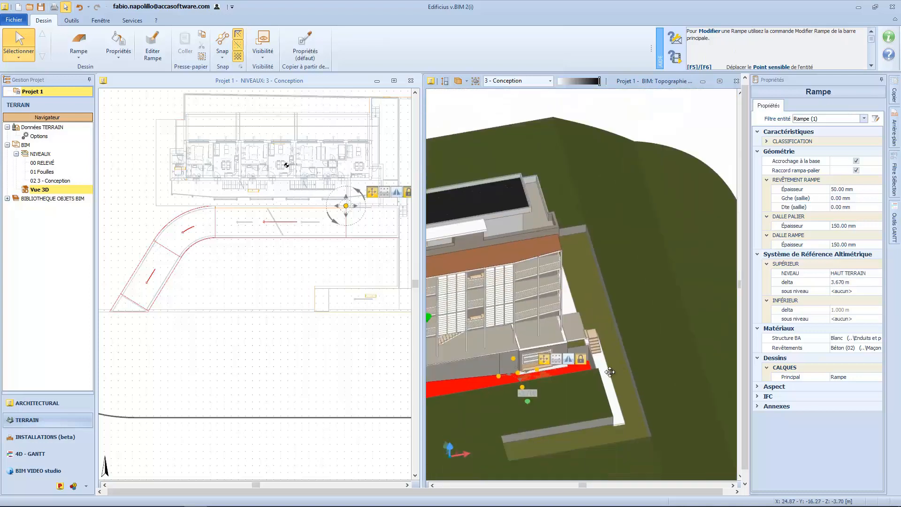
middle_click_drag(522, 412, 671, 307)
key("Escape")
middle_click_drag(567, 355, 494, 330)
Step: Start a new ramp on level 3 - Conception and place a 1.200 by 4.000 m straight flight on the street-side excavation's lower line
left_click(599, 324)
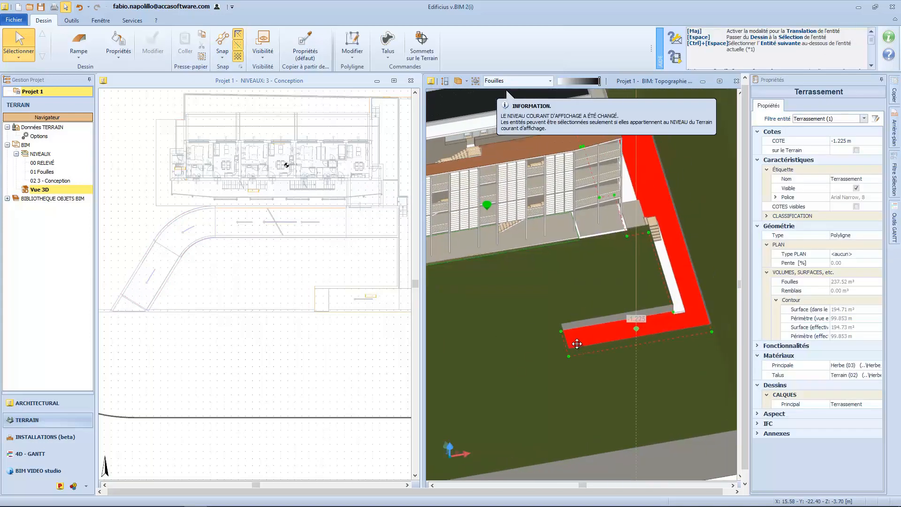
left_click(287, 303)
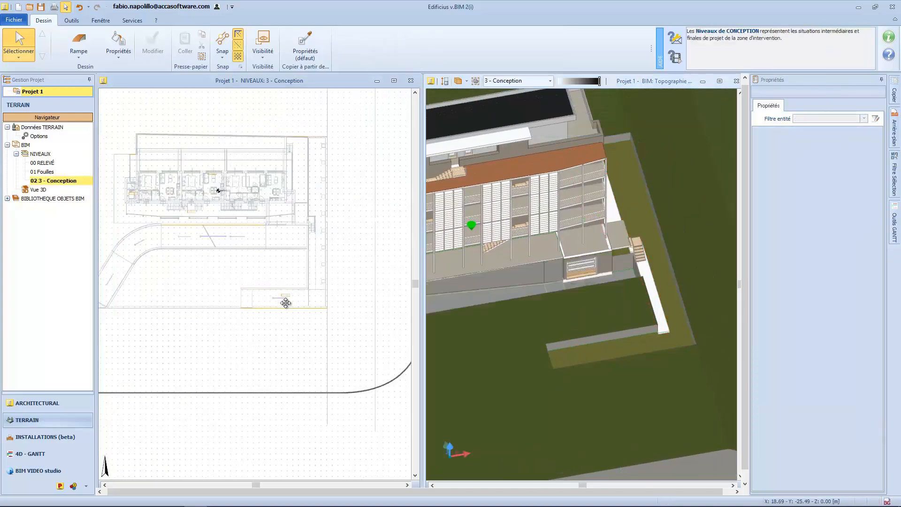
scroll(284, 305, "up", 4)
left_click(81, 59)
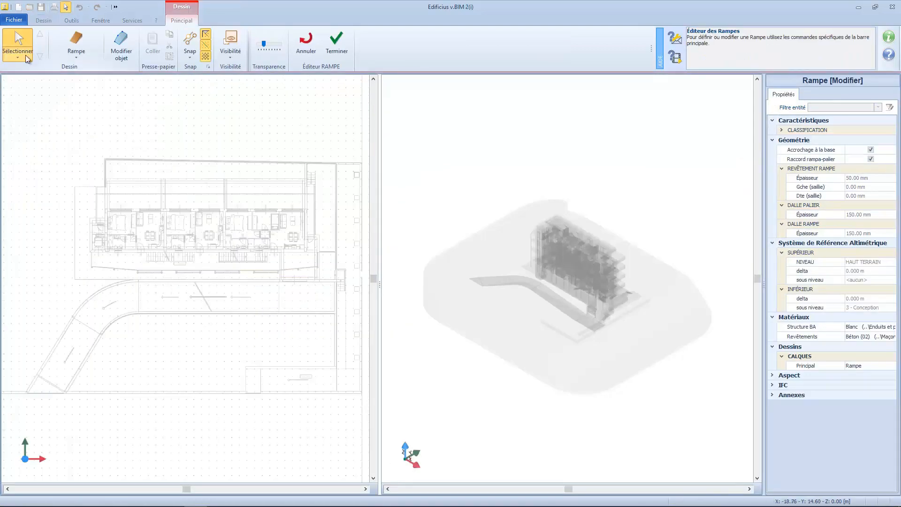
left_click(85, 40)
scroll(227, 376, "up", 5)
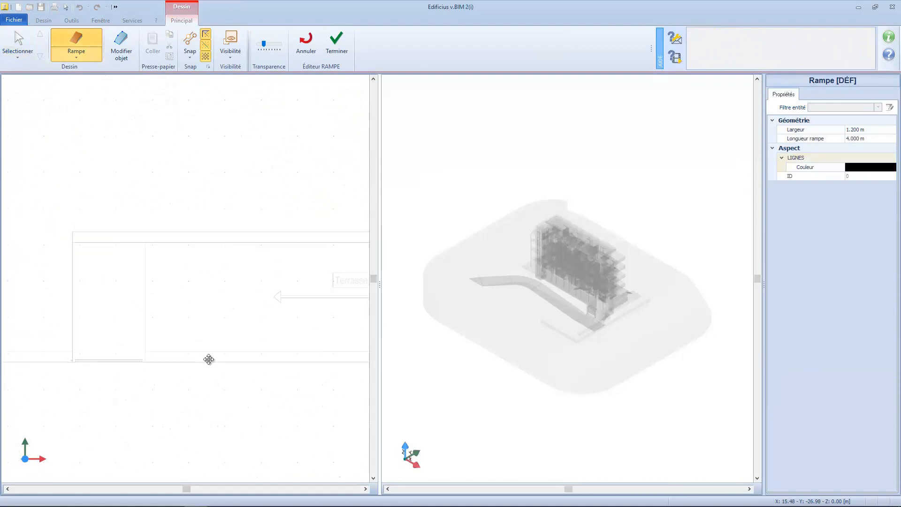
left_click(182, 351)
scroll(161, 383, "down", 4)
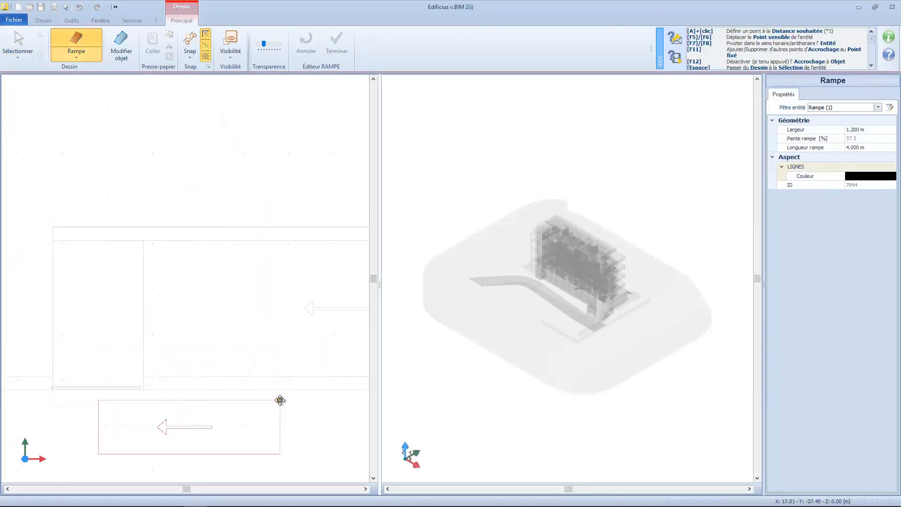
left_click(146, 388)
scroll(127, 370, "down", 4)
middle_click_drag(127, 371, 158, 362)
Step: Stretch the new straight ramp to the excavation's edges, making it 3.600 m wide and 9.998 m long
left_click(121, 45)
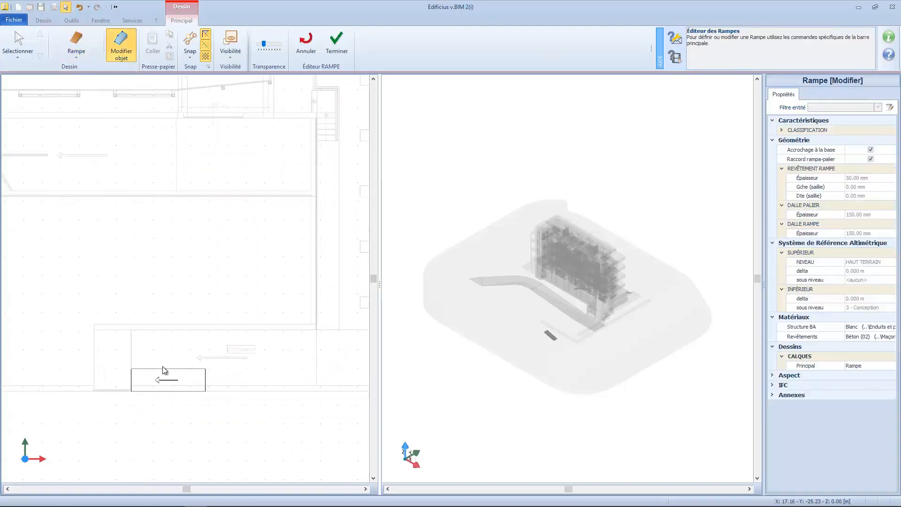
left_click(163, 367)
left_click_drag(155, 368, 131, 324)
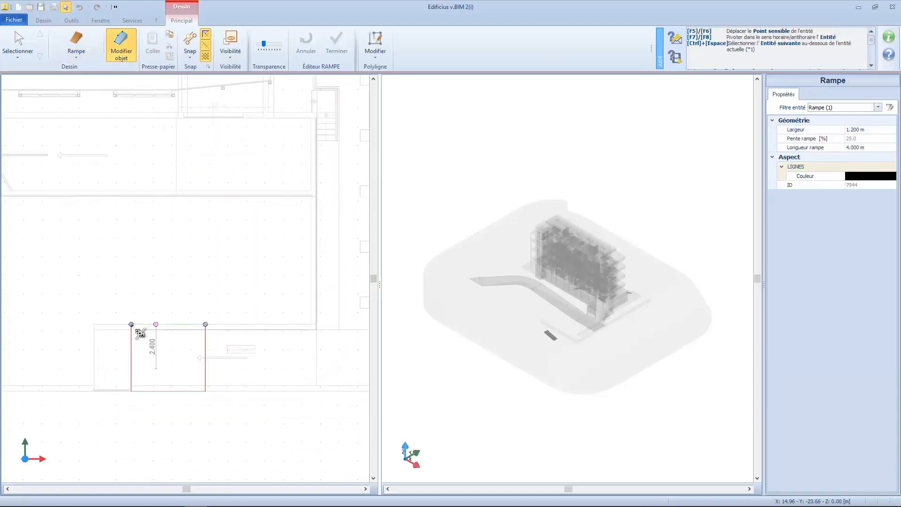
left_click(205, 346)
middle_click_drag(313, 331, 241, 338)
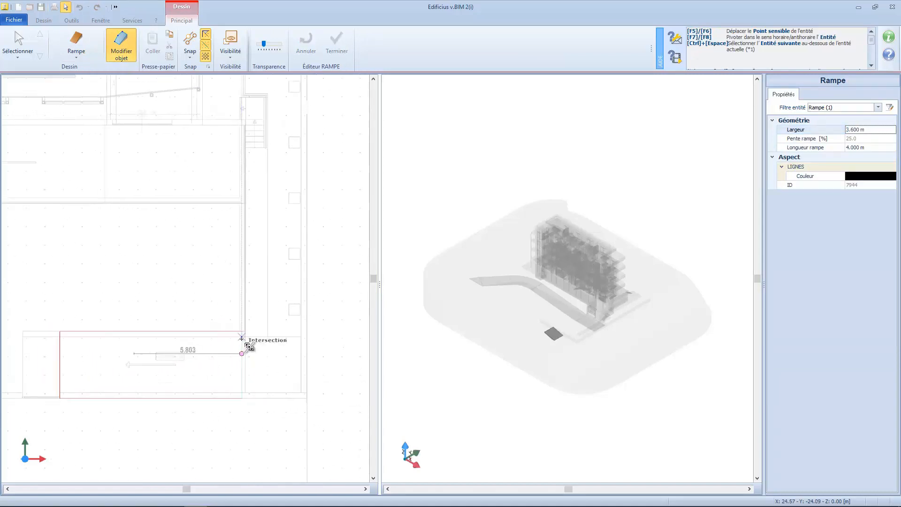
left_click(244, 394)
middle_click_drag(173, 400, 209, 416)
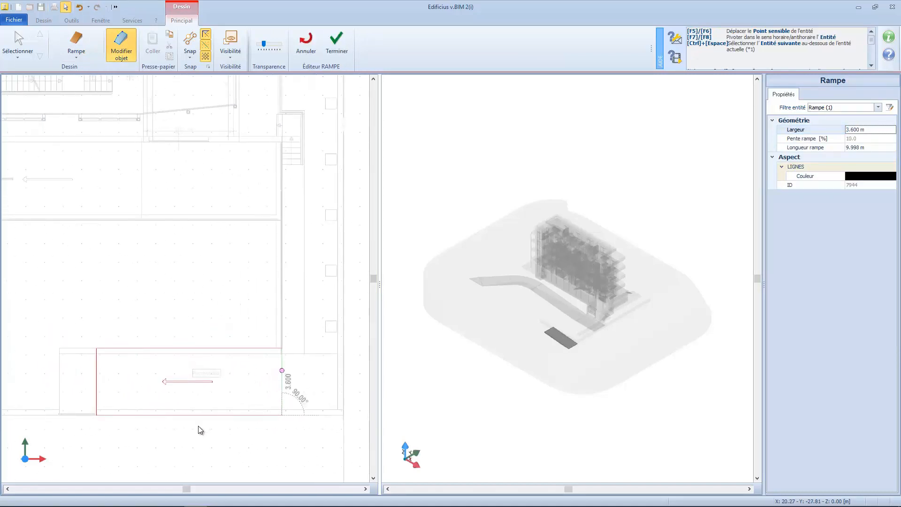
middle_click_drag(155, 402, 256, 388)
Step: Place a 1.200 by 1.200 m landing snapped to the excavation's outer corner beyond the straight ramp's arrow end
left_click(79, 56)
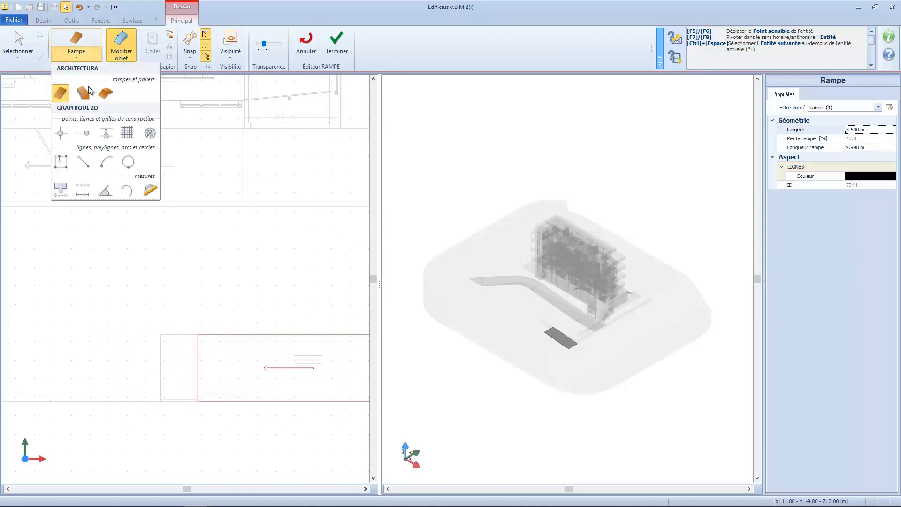
left_click(101, 92)
scroll(161, 403, "up", 3)
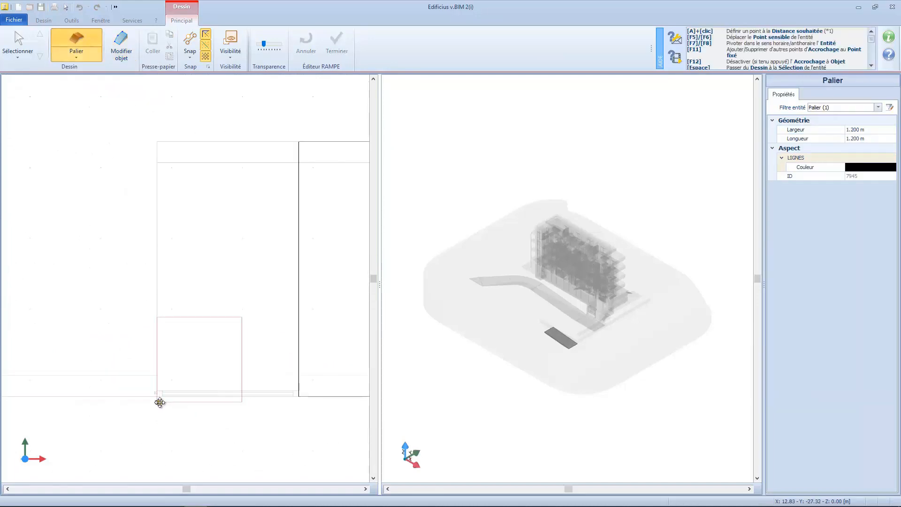
scroll(160, 397, "up", 5)
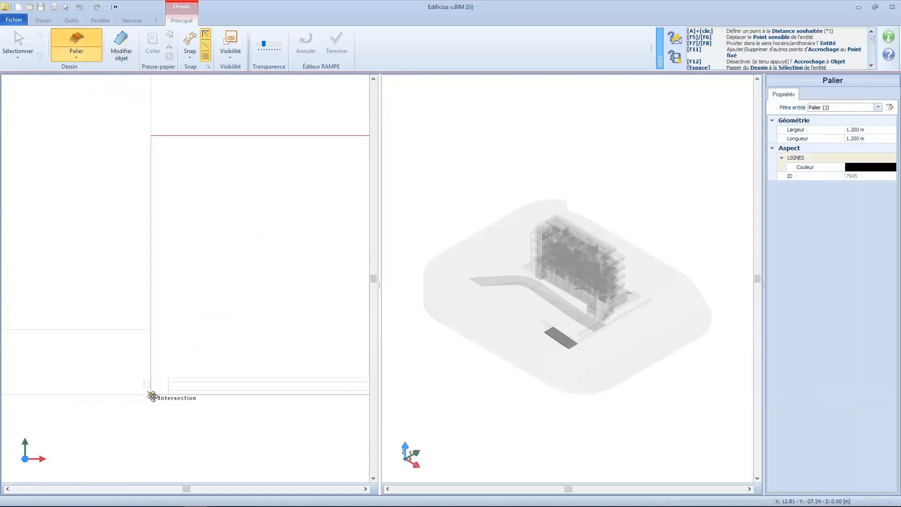
left_click(152, 395)
scroll(141, 398, "down", 6)
key("Escape")
Step: Stretch that landing to meet the straight ramp and the excavation's inner edge, giving 2.000 m width and 3.600 m length
left_click(205, 404)
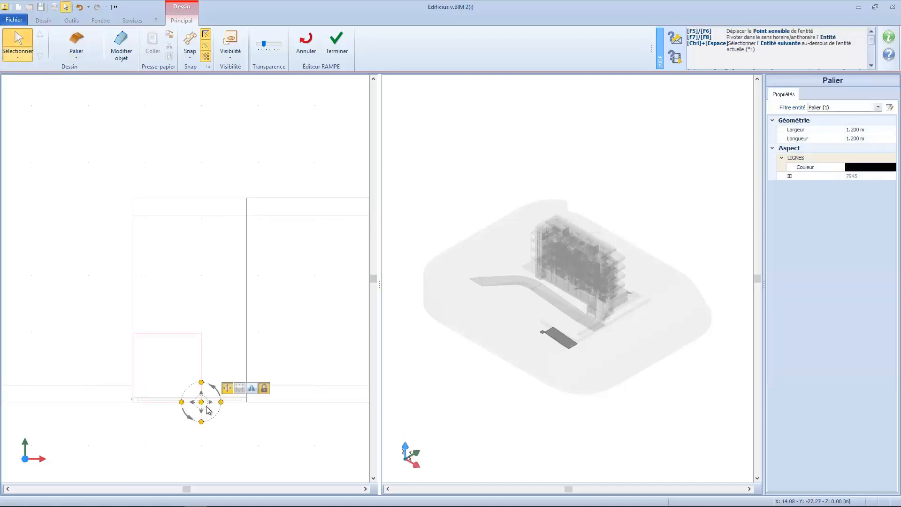
left_click(123, 47)
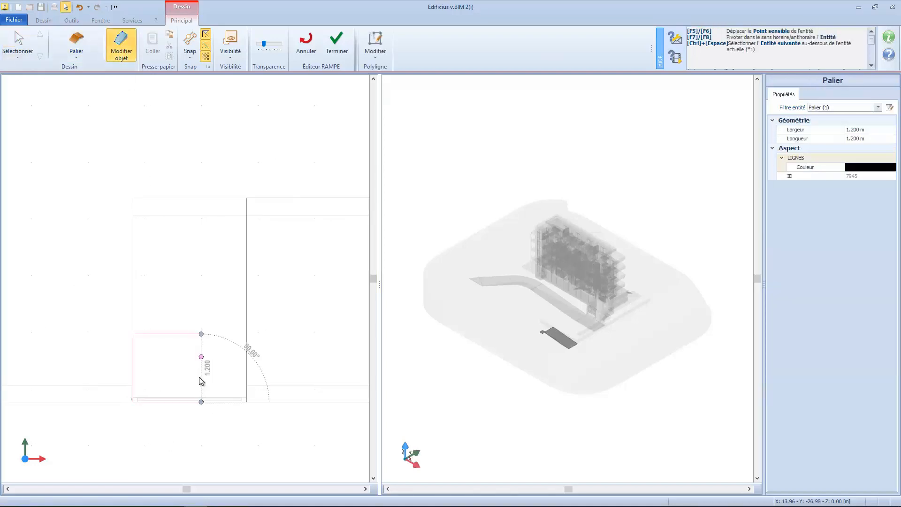
scroll(253, 412, "up", 3)
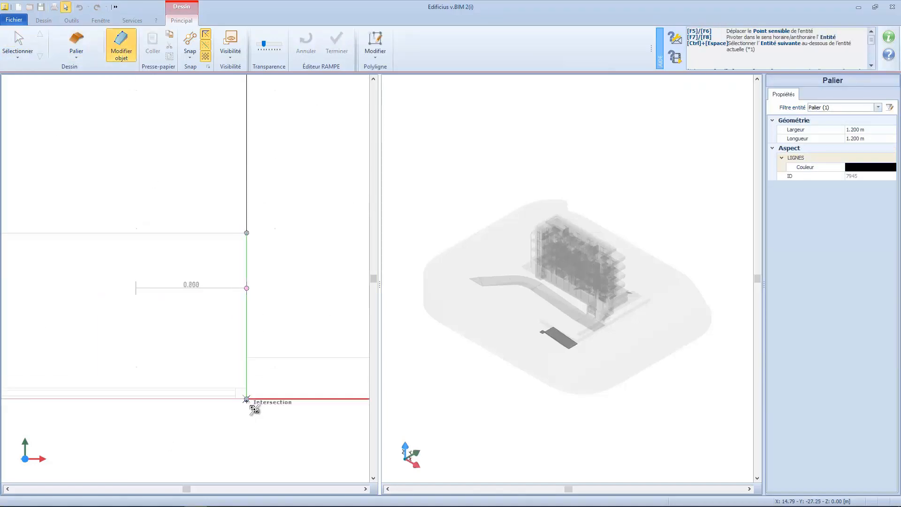
left_click(246, 401)
scroll(246, 402, "down", 5)
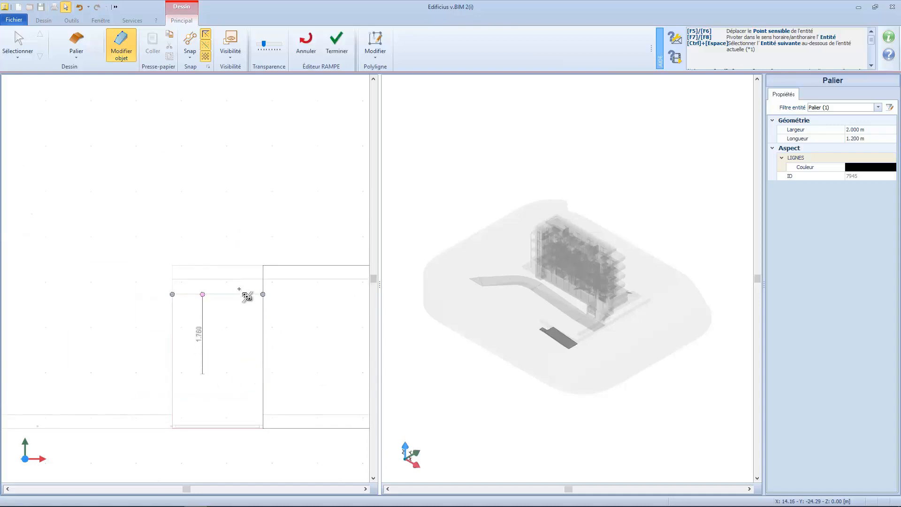
left_click(262, 266)
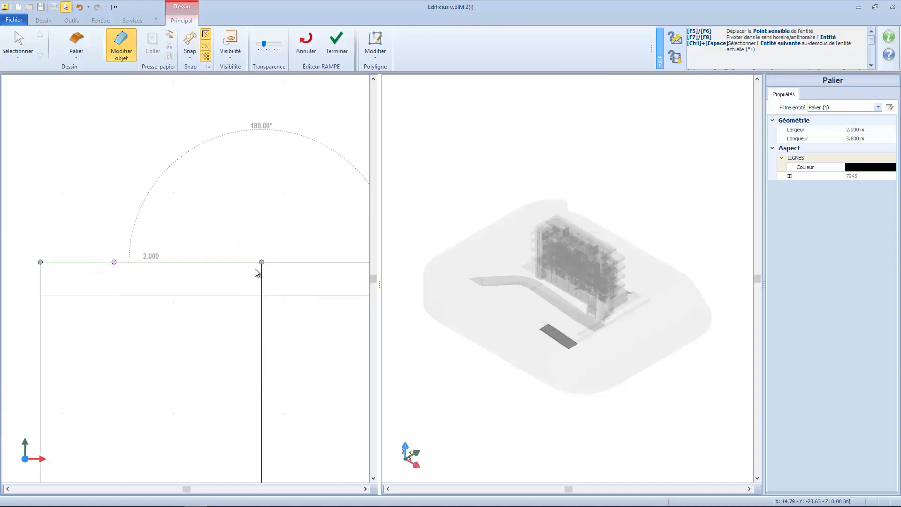
Step: Add a second landing at the straight ramp's opposite end and widen it to 3.311 m at the excavation's outer corner
scroll(258, 263, "down", 3)
middle_click_drag(294, 340, 166, 387)
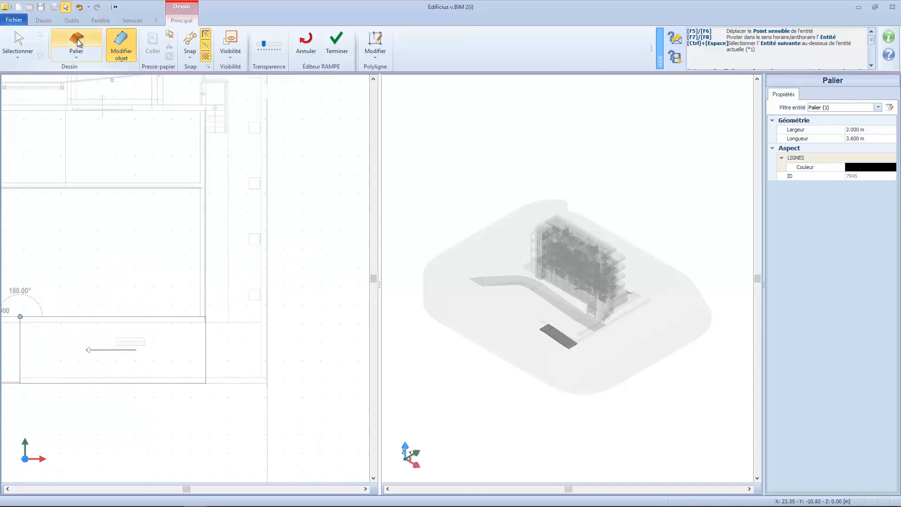
left_click(76, 41)
left_click(207, 385)
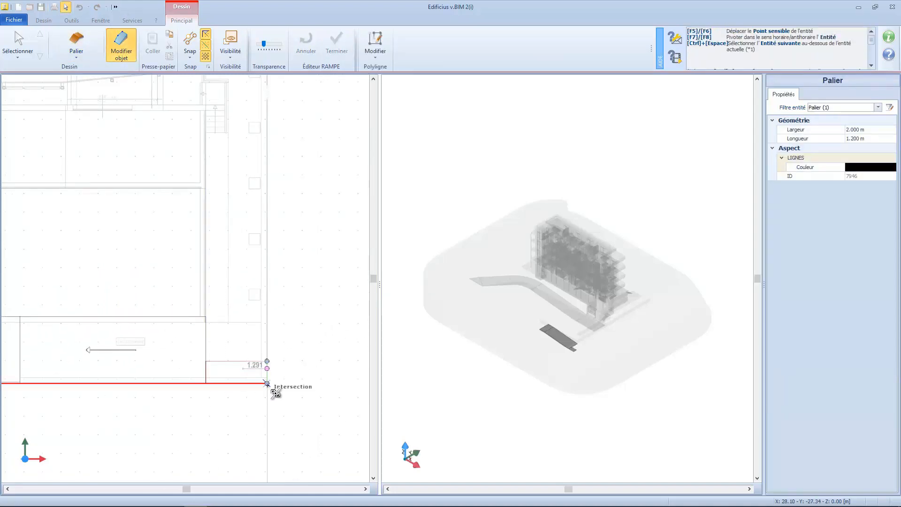
scroll(275, 394, "up", 3)
left_click_drag(270, 377, 268, 378)
middle_click_drag(231, 325, 283, 379)
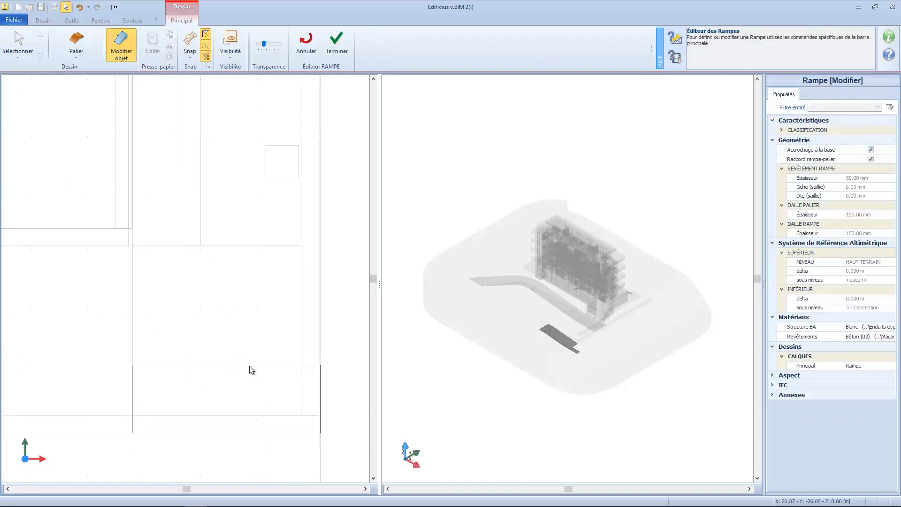
Step: Stretch the second landing to the excavation's inner corner, making it 3.600 m long and 3.323 m wide
left_click_drag(196, 365, 168, 250)
scroll(133, 230, "up", 4)
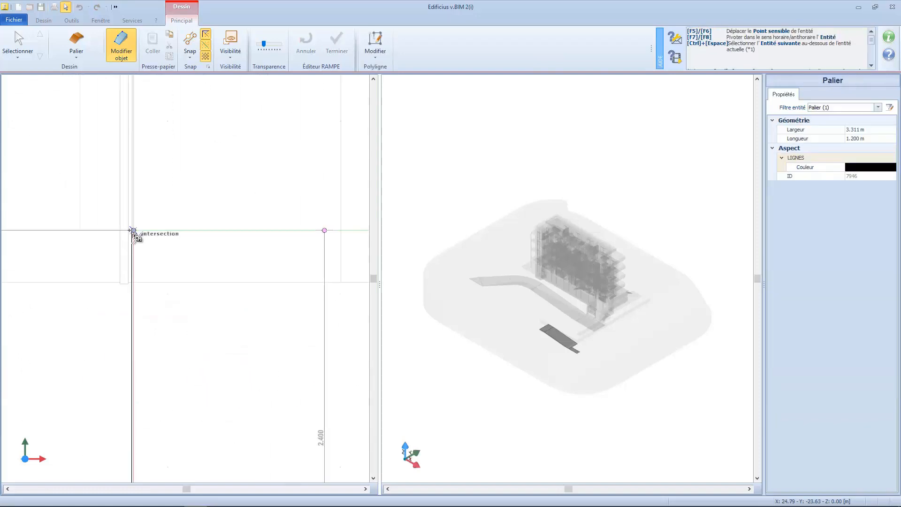
scroll(134, 230, "up", 3)
scroll(118, 280, "down", 5)
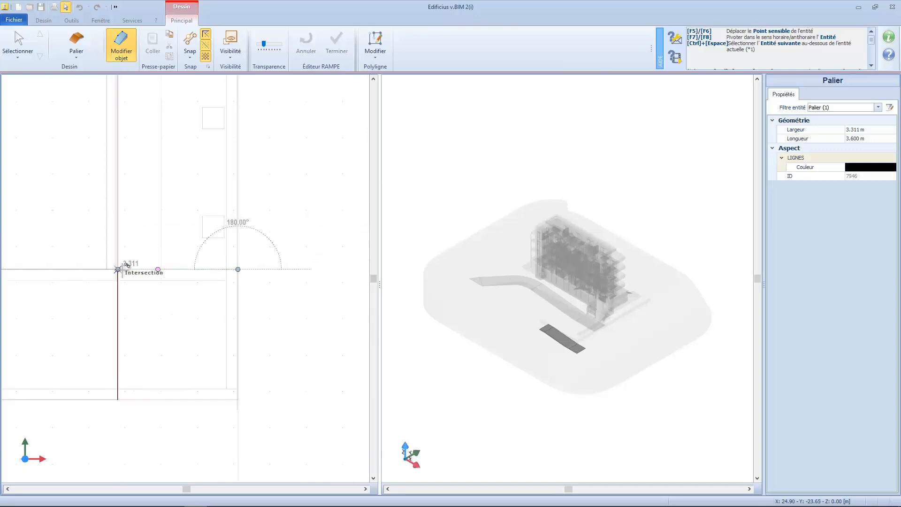
scroll(118, 271, "up", 5)
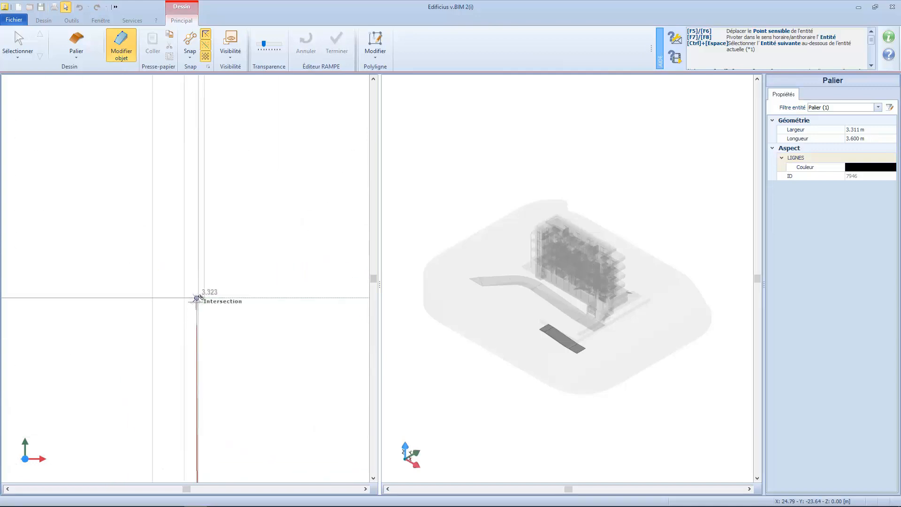
left_click(197, 298)
scroll(202, 329, "down", 4)
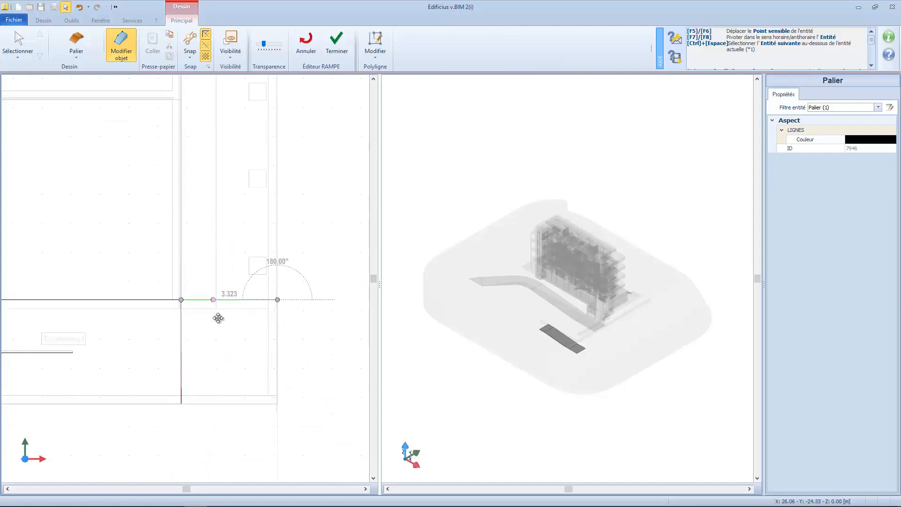
Step: Snap the landing's other ramp-side corner to the excavation's edge intersection, 3.600 m away, and finish editing the ramp
scroll(185, 404, "up", 9)
left_click(167, 361)
scroll(199, 413, "down", 3)
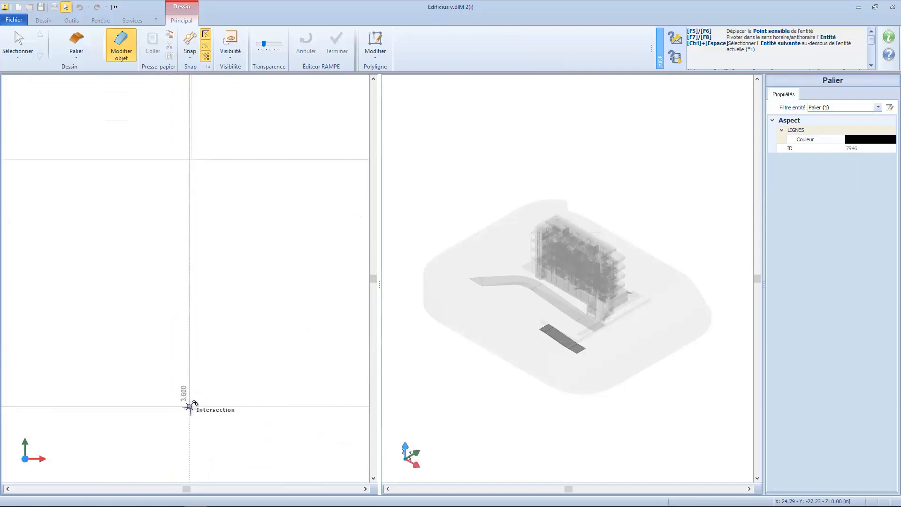
left_click(189, 406)
scroll(265, 368, "down", 5)
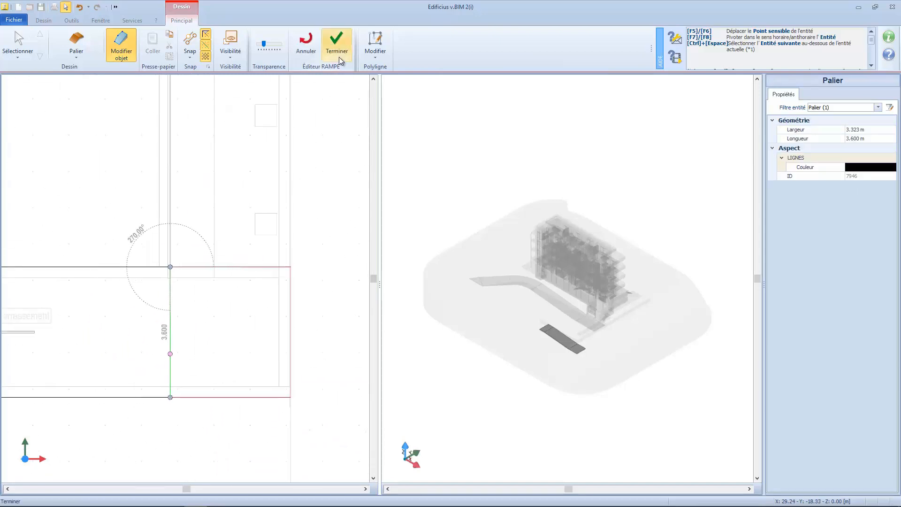
left_click(340, 57)
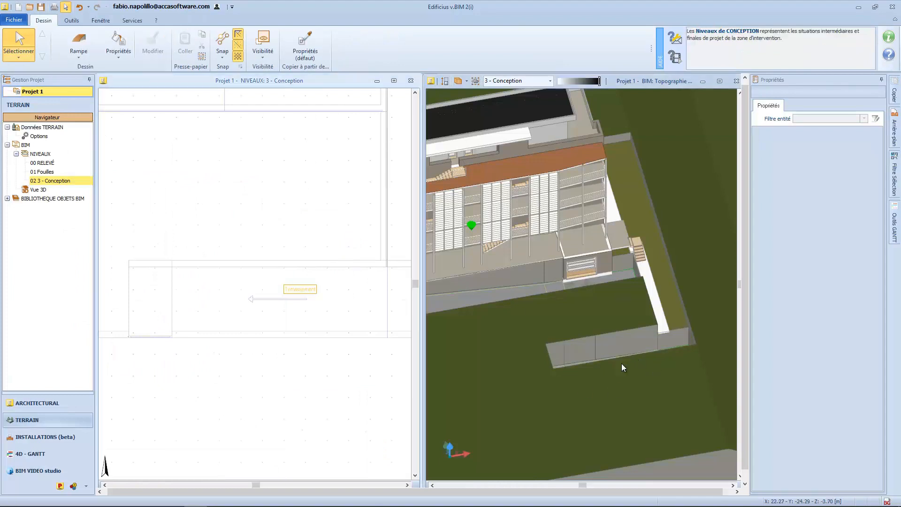
Step: Select the new ramp in the 3D view and raise its walkway end to a lower delta of 0.700 m
middle_click_drag(620, 365, 581, 370)
left_click(639, 361)
middle_click_drag(639, 361, 545, 385)
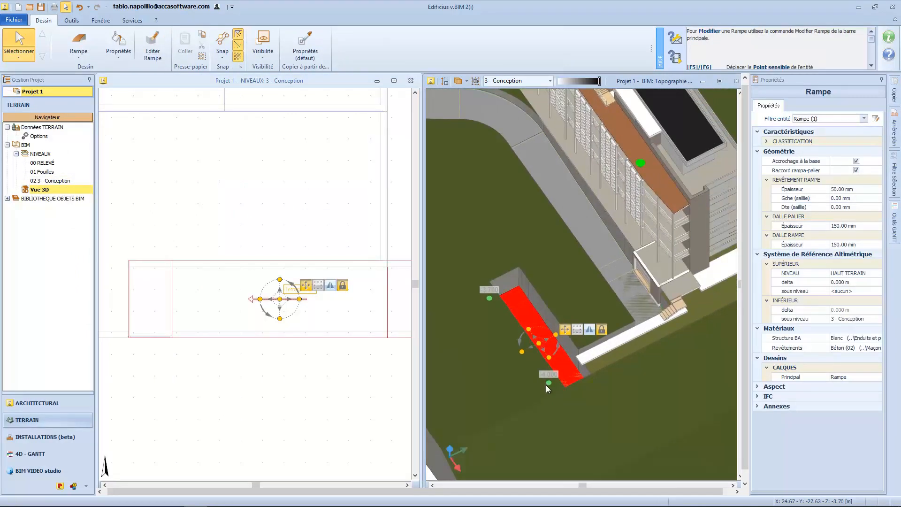
scroll(572, 364, "up", 5)
left_click(571, 364)
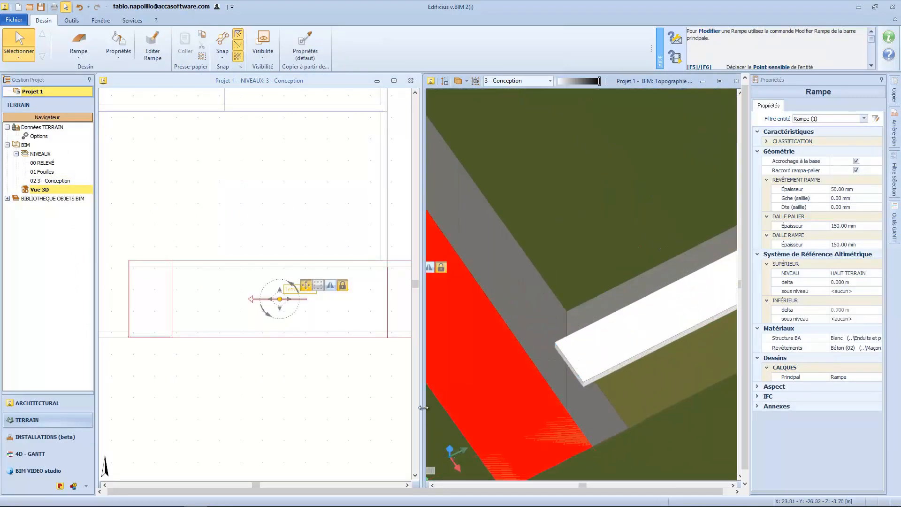
Step: Raise the ramp's far landing end in the 3D view to an upper delta of 3.705 m
scroll(443, 347, "down", 5)
middle_click_drag(443, 347, 619, 383)
left_click_drag(551, 356, 571, 326)
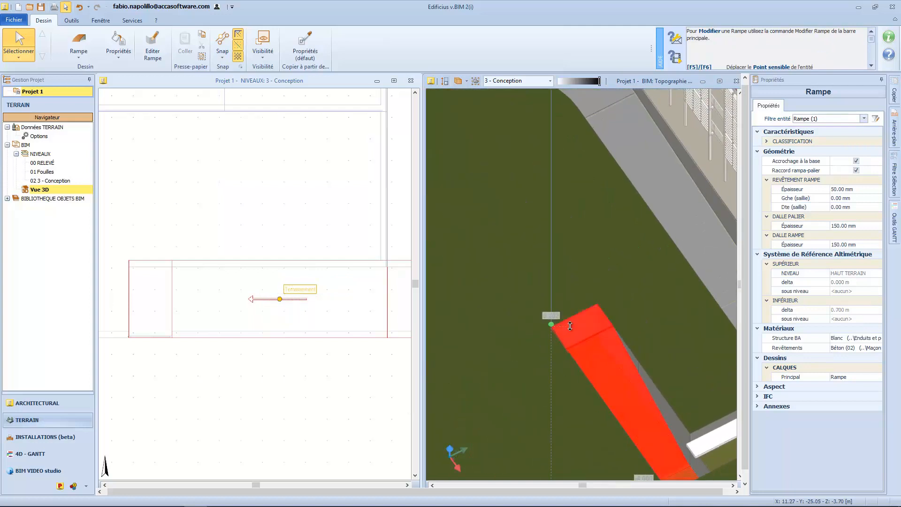
middle_click_drag(677, 412, 555, 300)
Step: Raise the ramp's landing beside the white walkway in the 3D view to a lower delta of 3.700 m
left_click(521, 377)
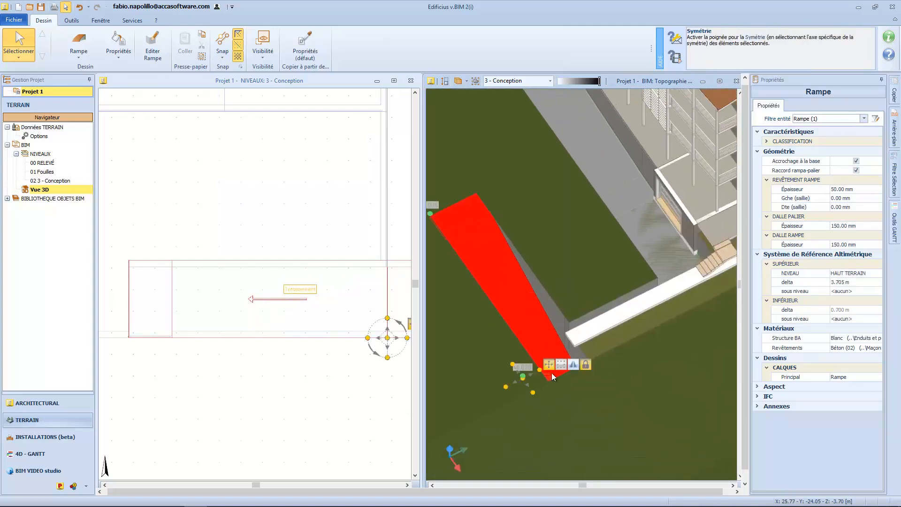
scroll(521, 379, "up", 5)
left_click(558, 329)
left_click_drag(519, 384, 663, 271)
scroll(509, 367, "down", 6)
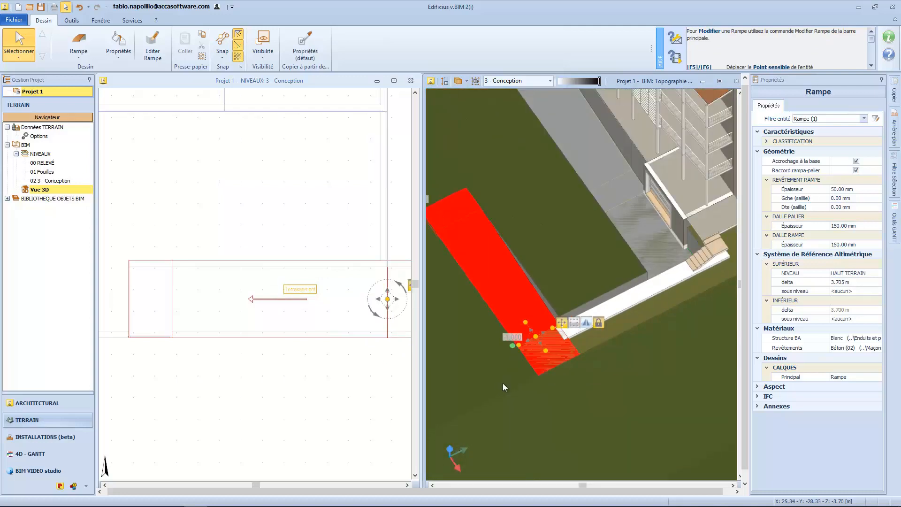
Step: Deselect the ramp and examine how it fits with the walkway, building and surrounding terrain in the 3D view
left_click(503, 382)
right_click_drag(503, 382, 522, 380)
scroll(503, 377, "down", 4)
middle_click_drag(503, 377, 580, 398)
scroll(579, 346, "down", 3)
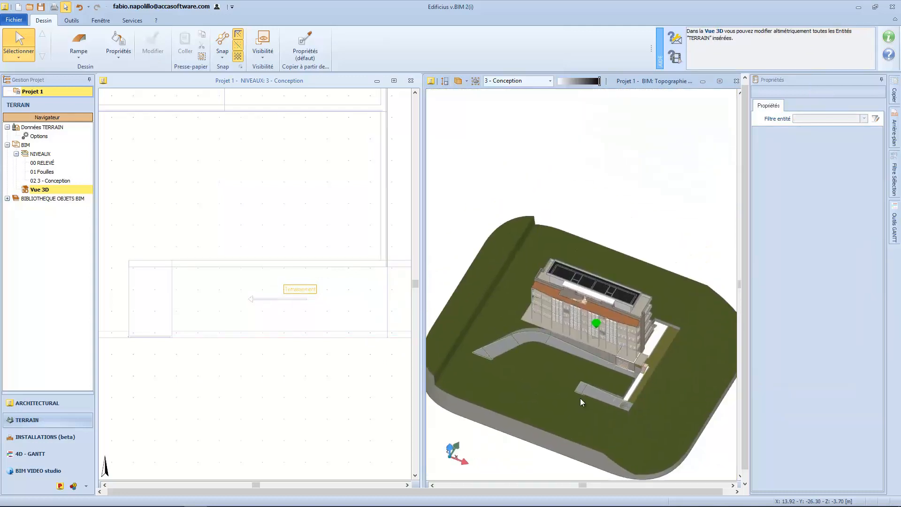
right_click_drag(580, 398, 532, 340)
scroll(536, 388, "up", 2)
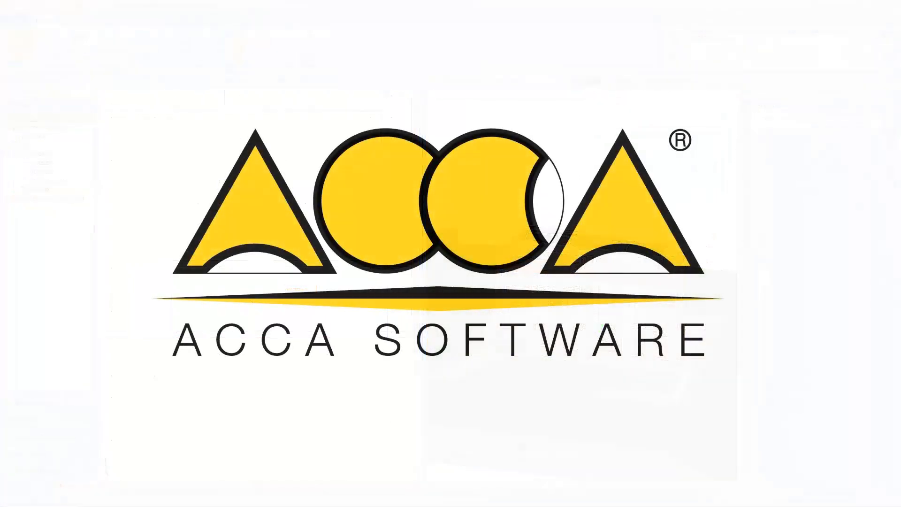